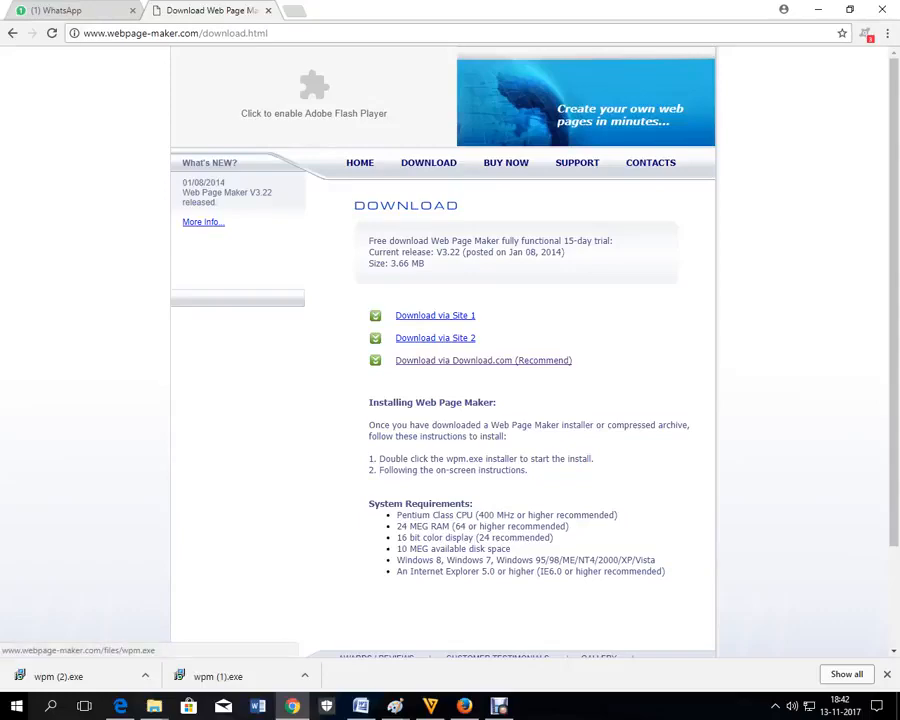
Step: Download the Web Page Maker installer wpm (3).exe via Site 1
left_click(443, 315)
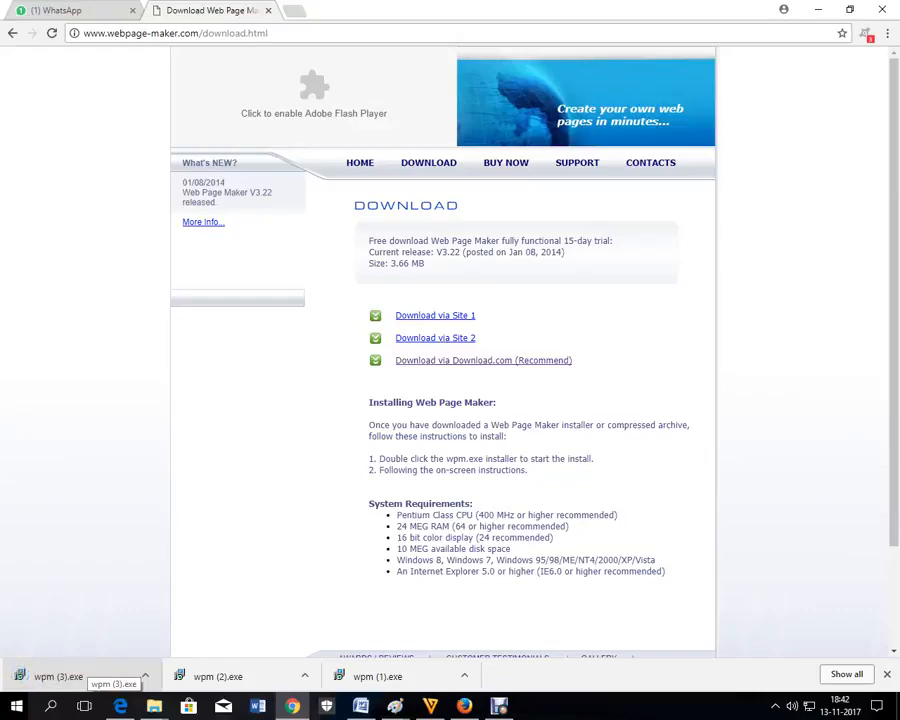
Step: Run wpm (3).exe, accept the licence, install with default folders and launch Web Page Maker
left_click(85, 670)
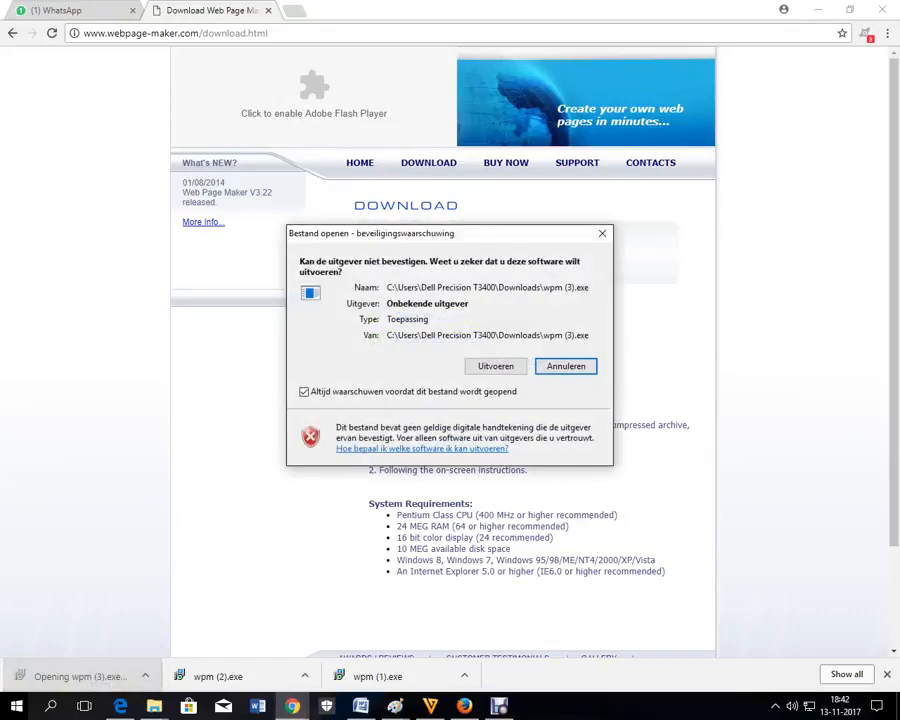
left_click(495, 366)
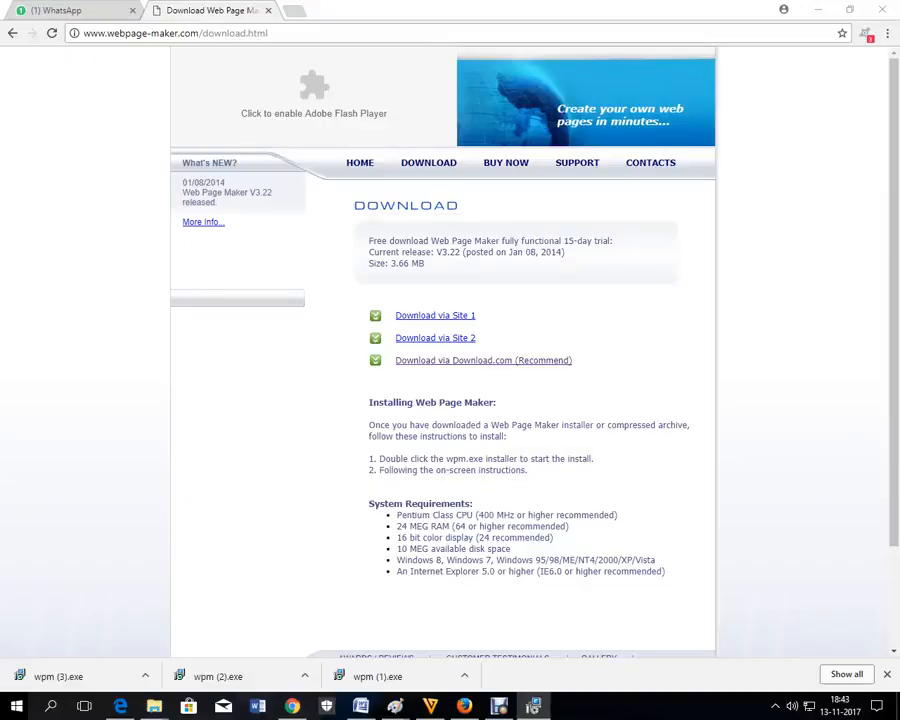
key("Return")
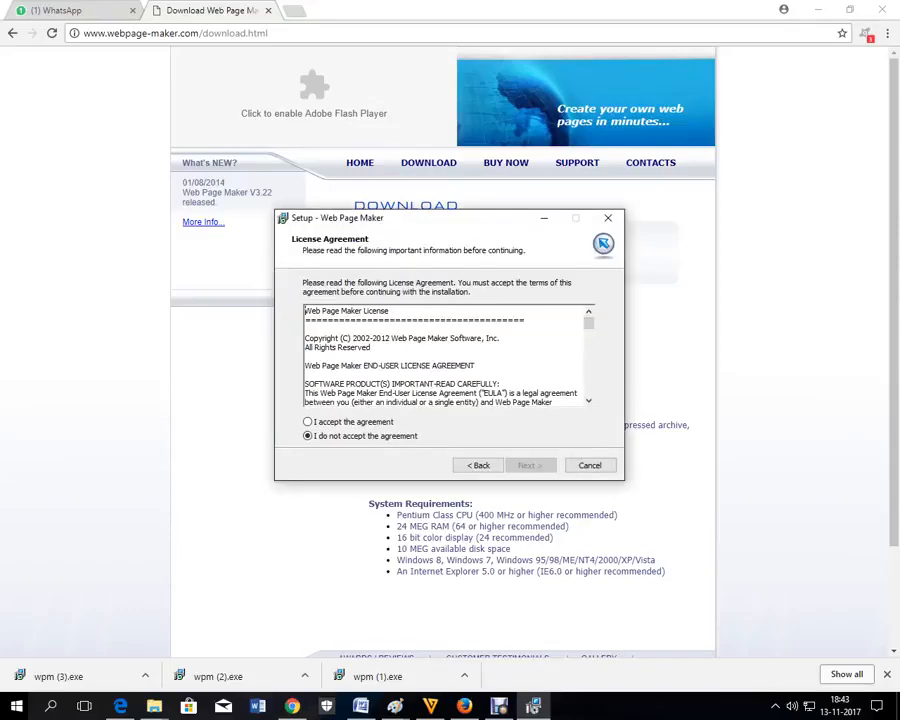
key("alt+a")
key("Return")
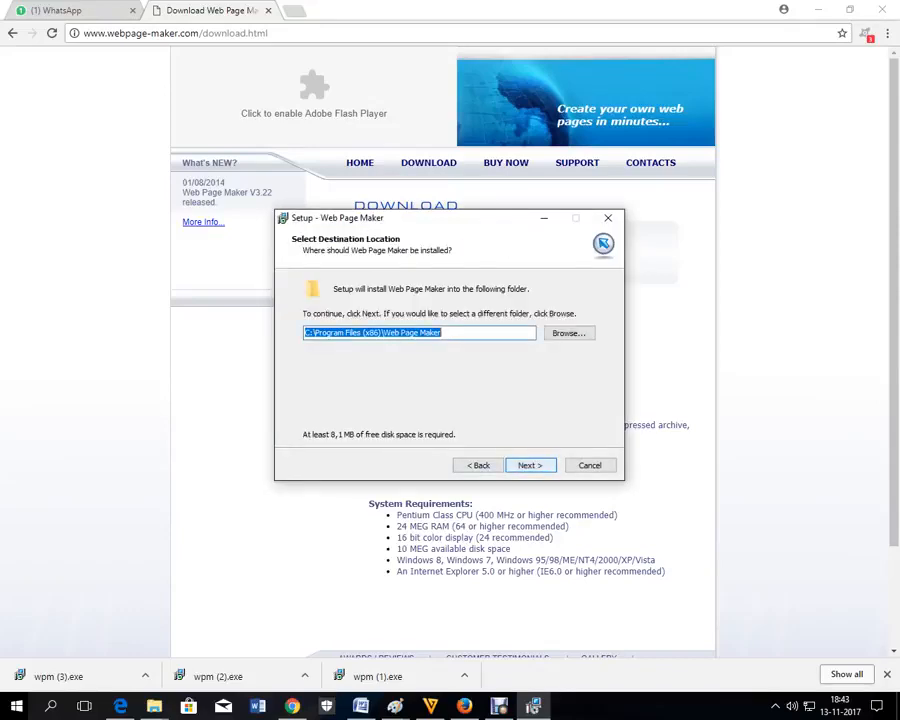
key("Return")
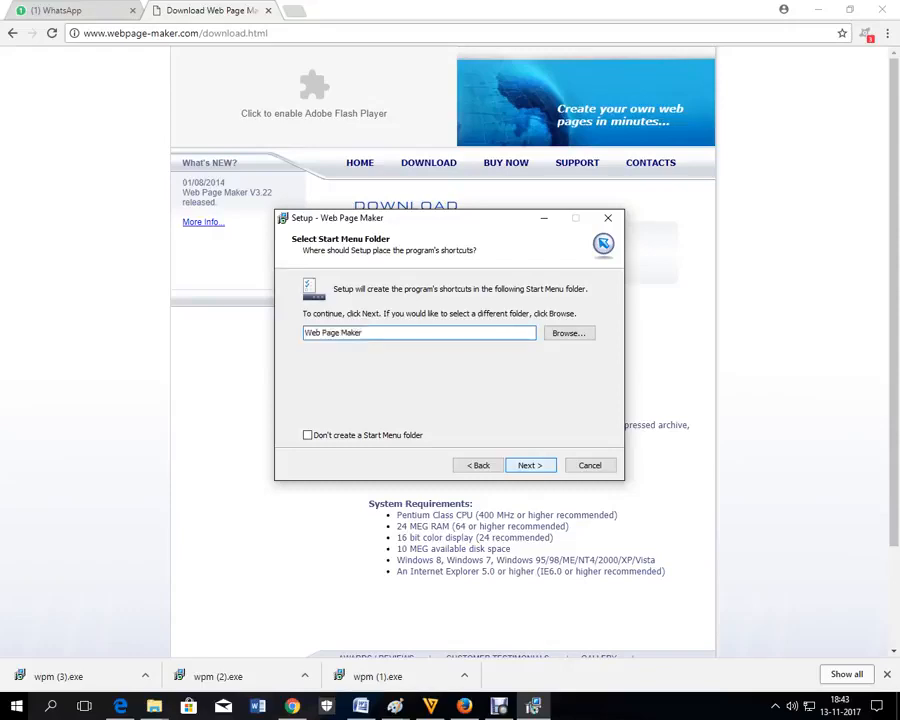
key("Return")
key("Return")
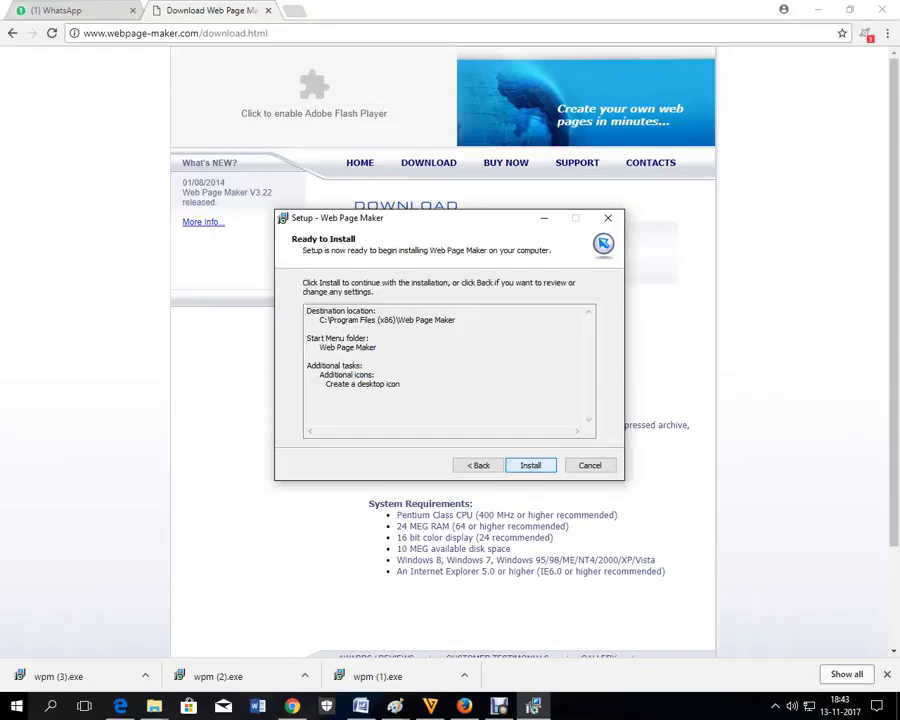
key("Return")
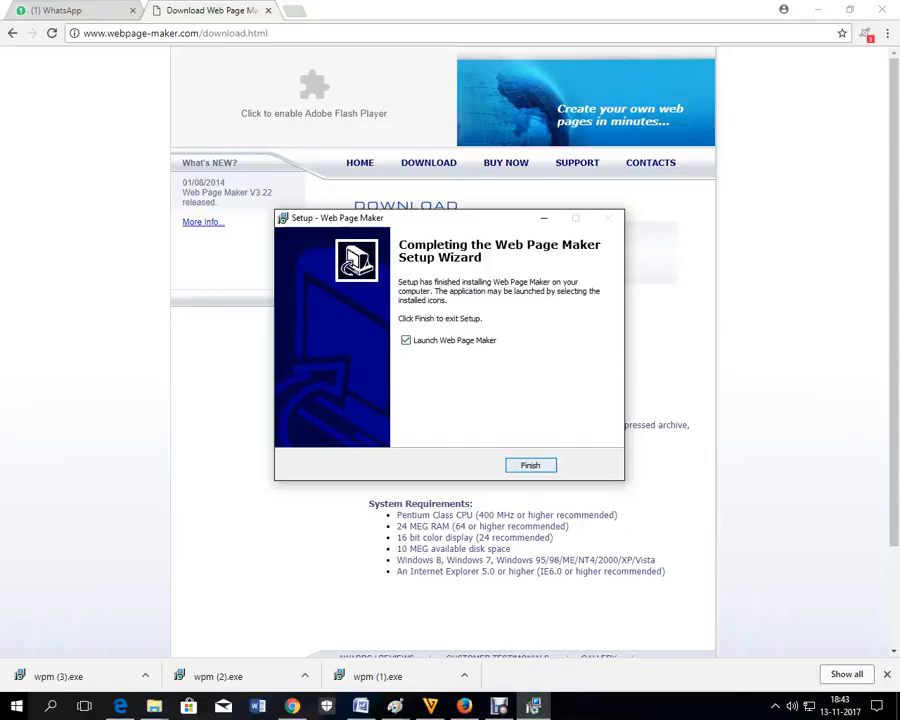
key("Return")
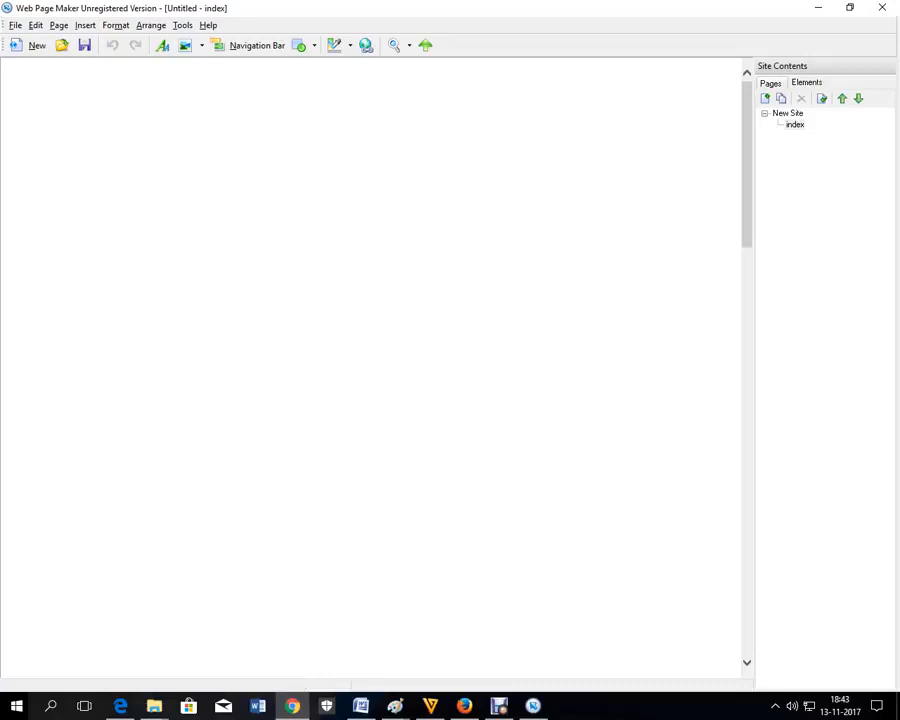
Step: Save the site as 'compan site' in the desktop's website 2017 folder
left_click(85, 45)
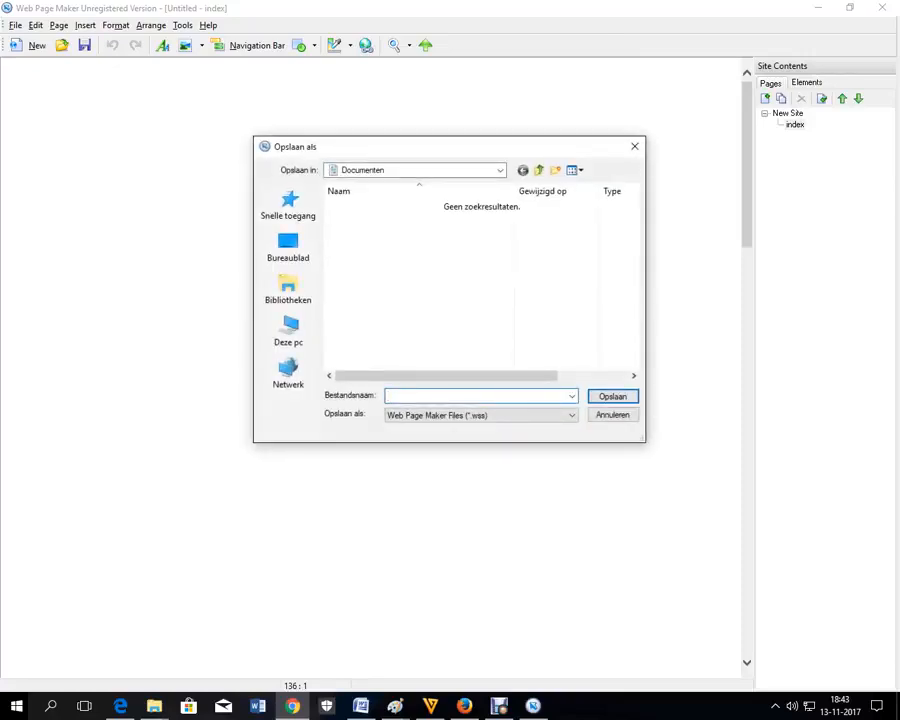
type("com")
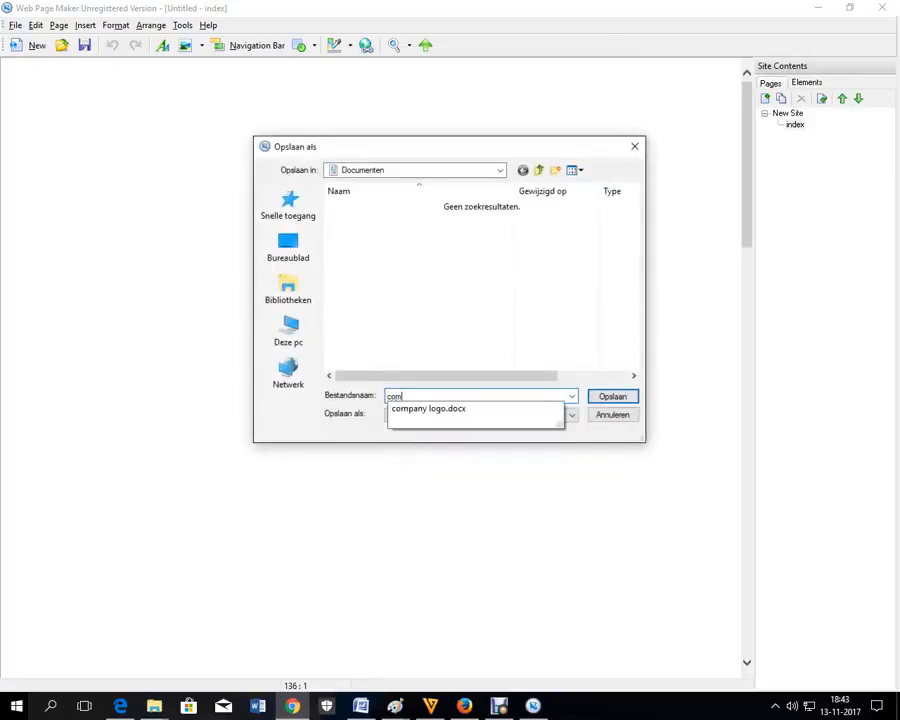
type("pan site")
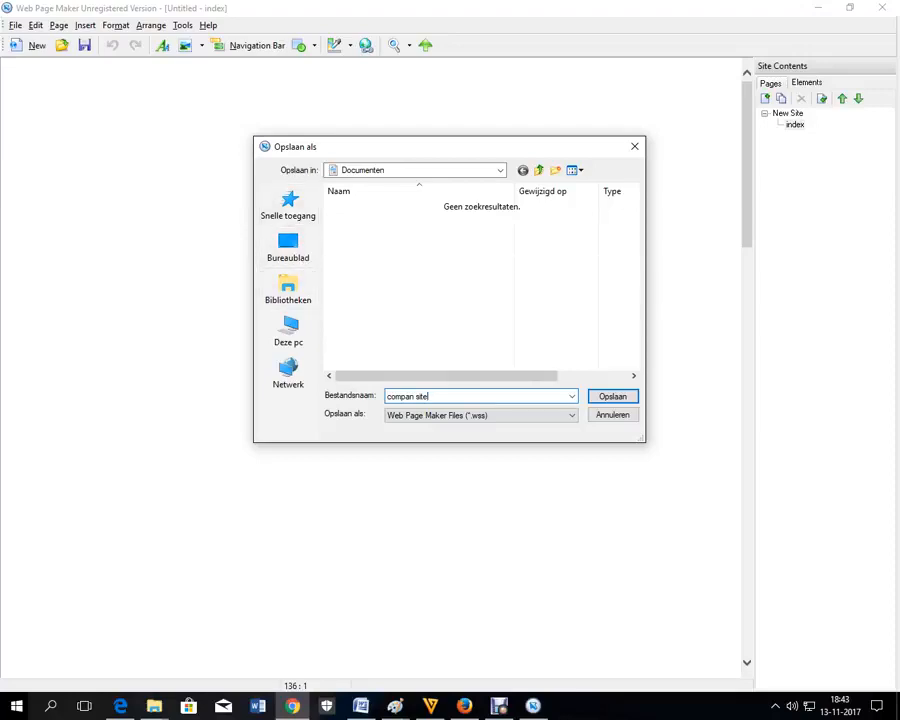
left_click(288, 248)
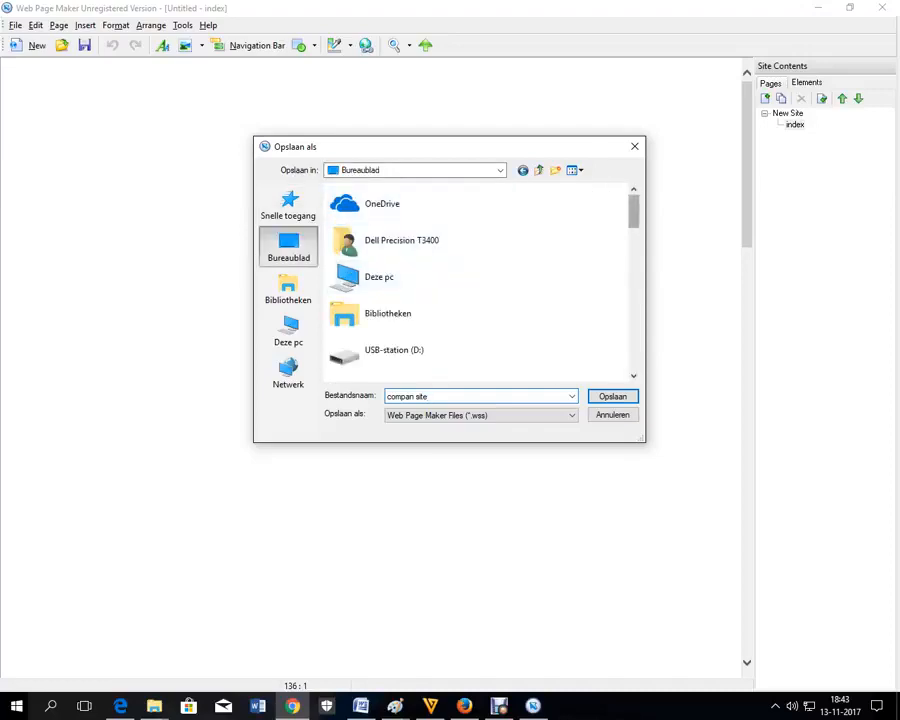
scroll(480, 285, "down", 5)
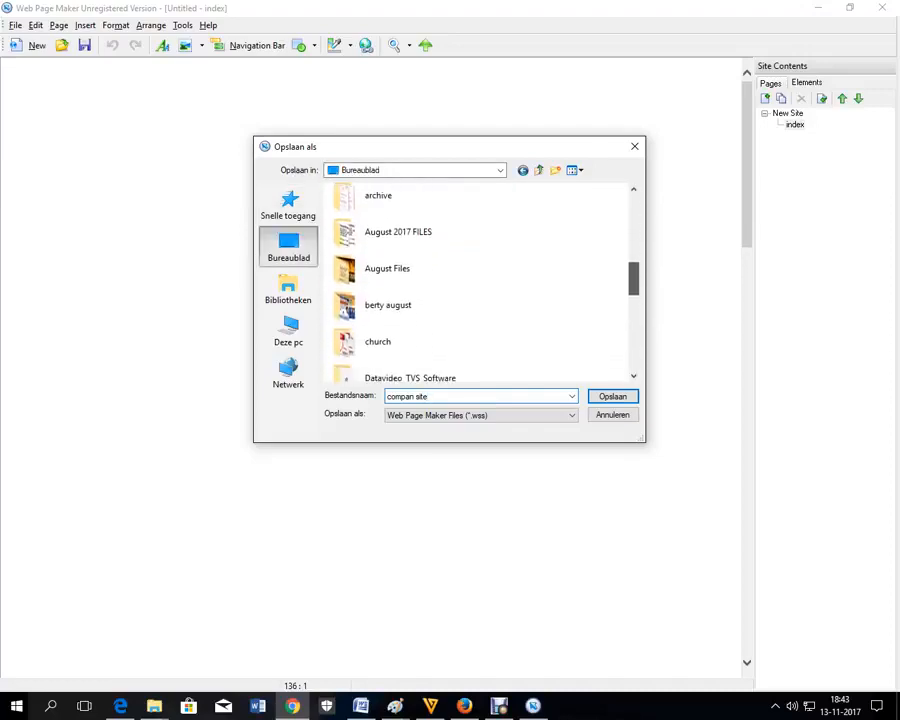
scroll(480, 285, "down", 4)
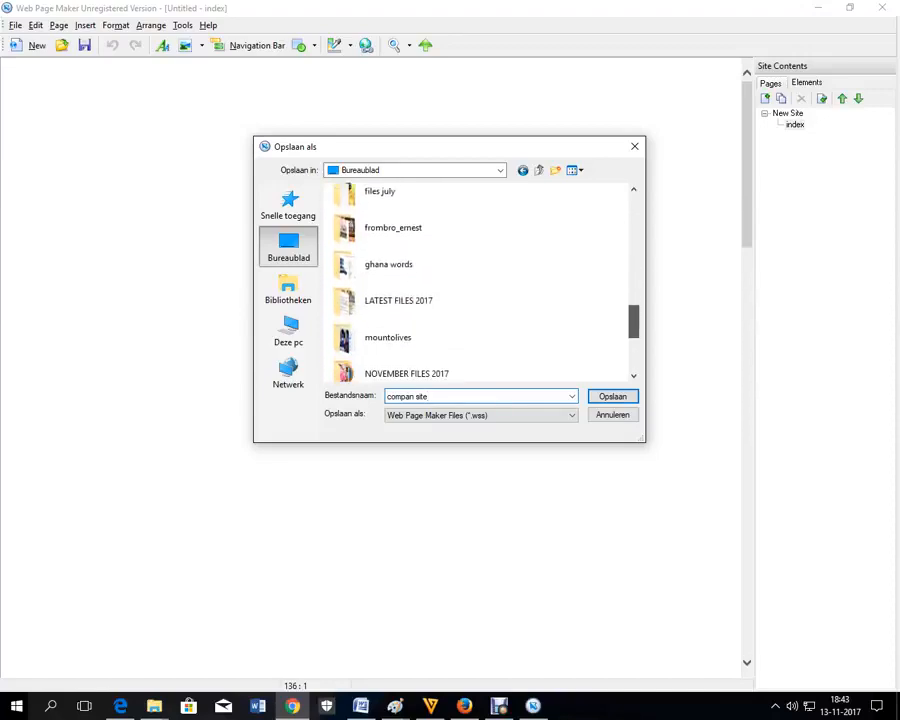
scroll(480, 285, "down", 4)
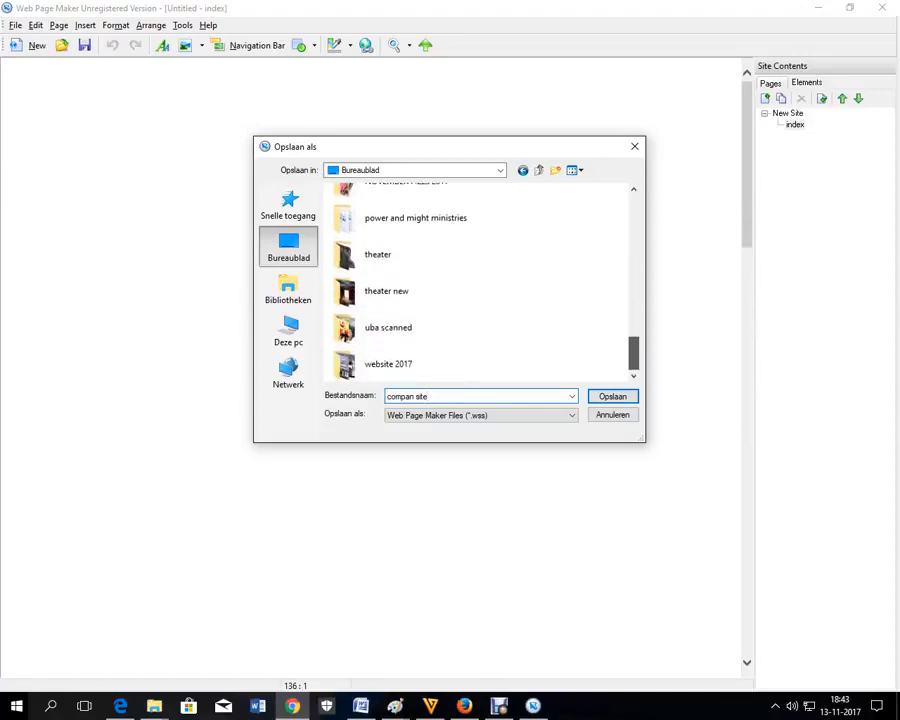
double_click(388, 364)
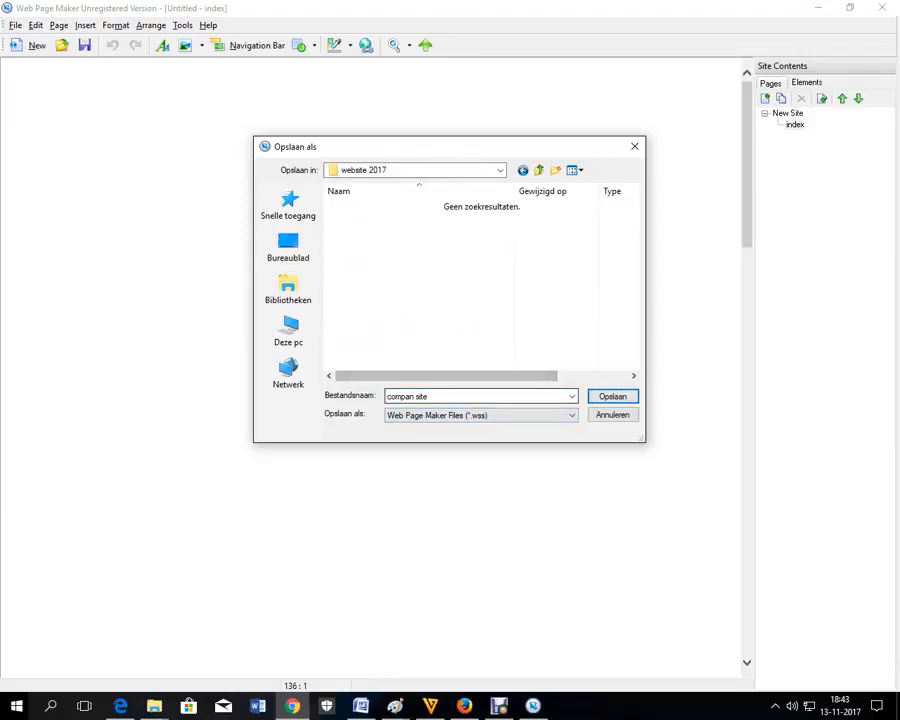
key("Return")
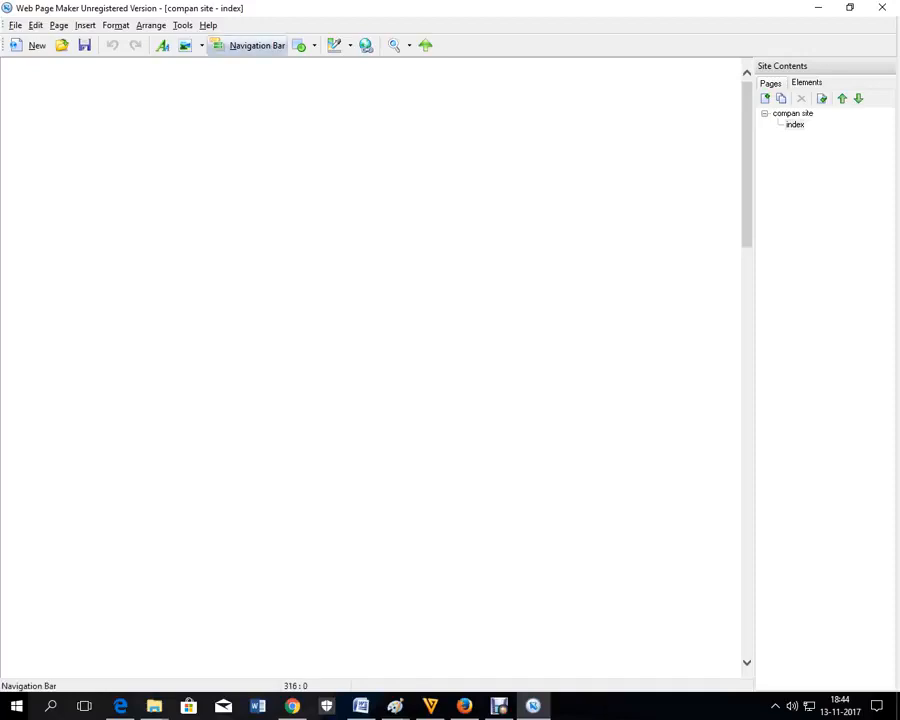
Step: Start a navigation bar using the red and grey Rectangle template
left_click(250, 45)
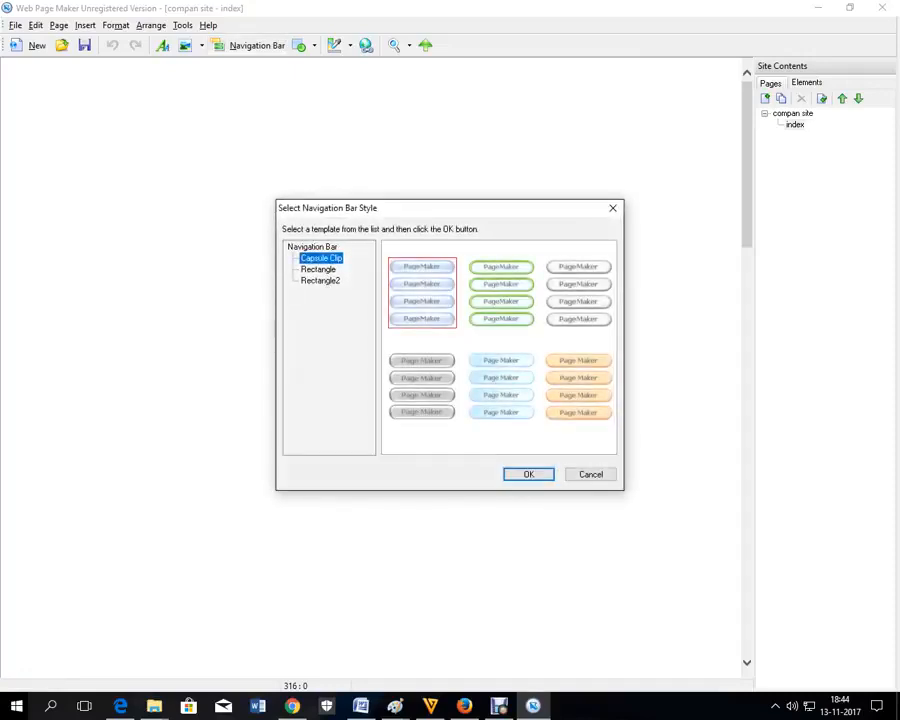
left_click(318, 269)
left_click(320, 281)
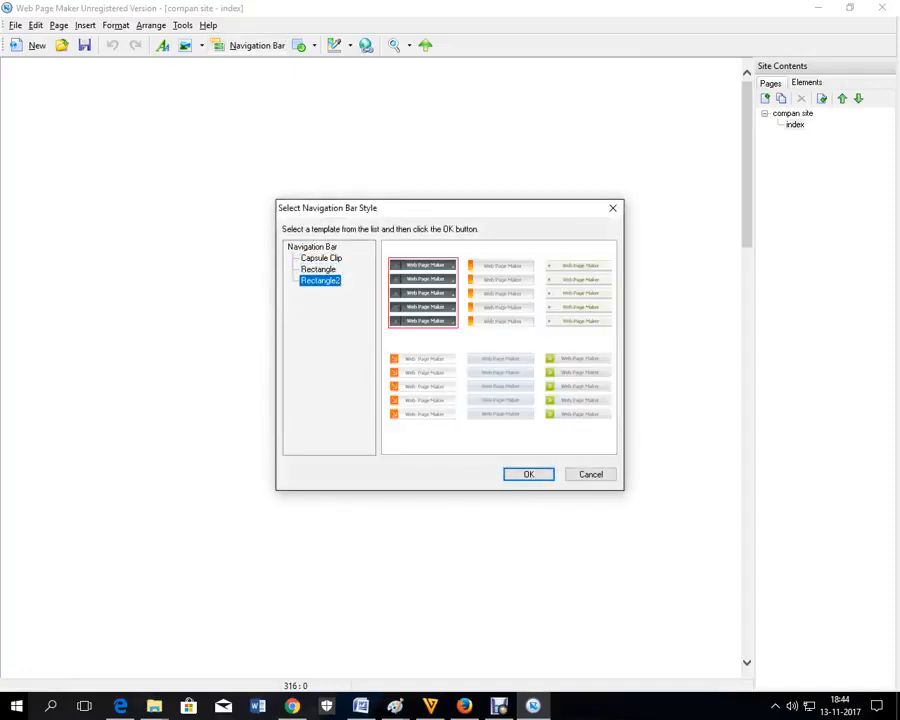
left_click(318, 269)
left_click(501, 293)
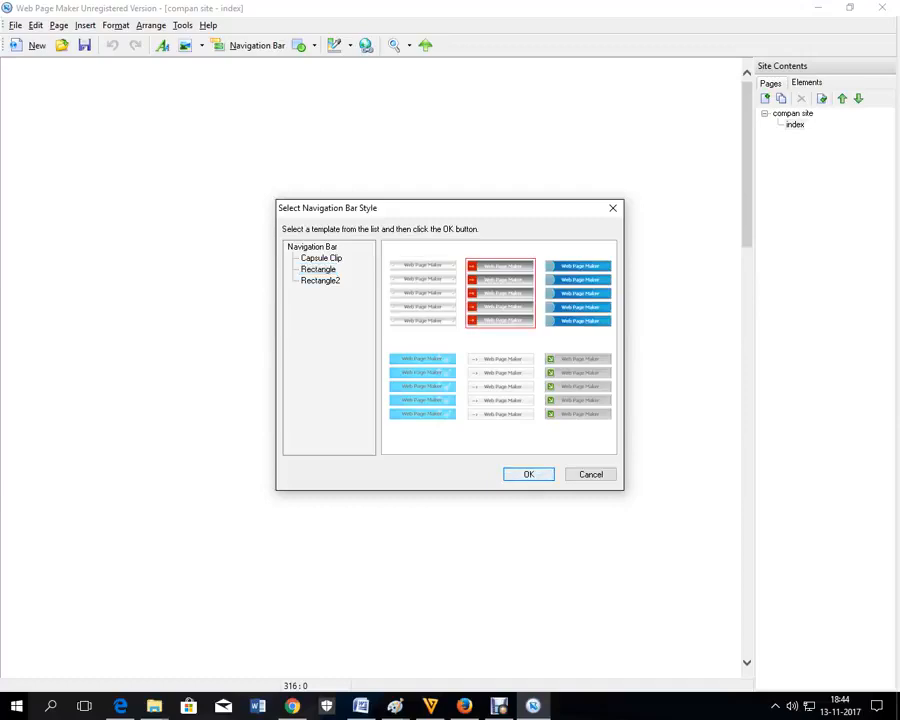
key("Return")
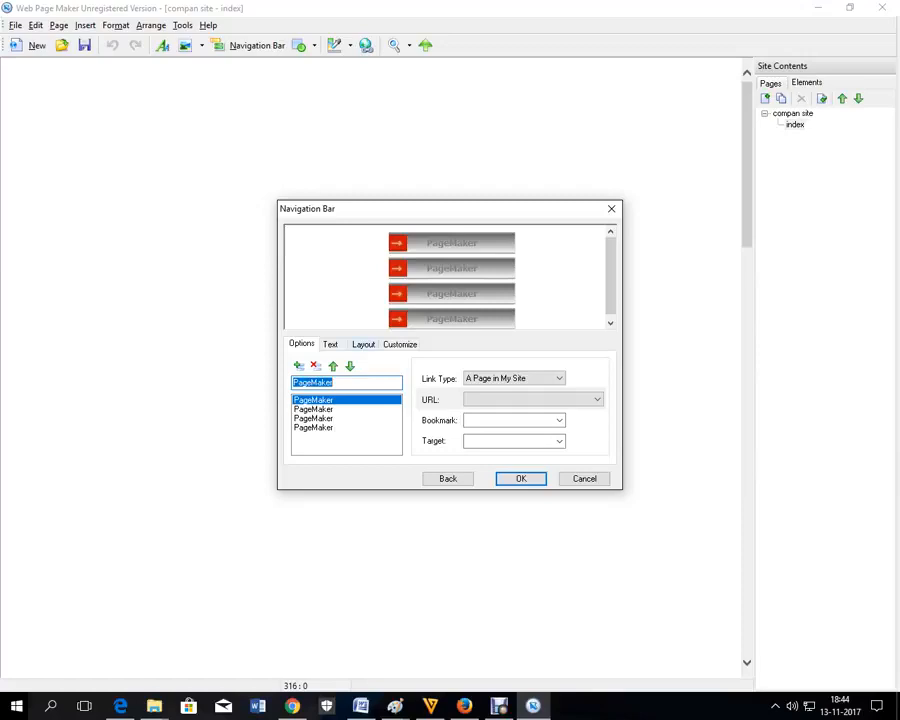
Step: Set the navigation bar layout to a horizontal bar
left_click(363, 344)
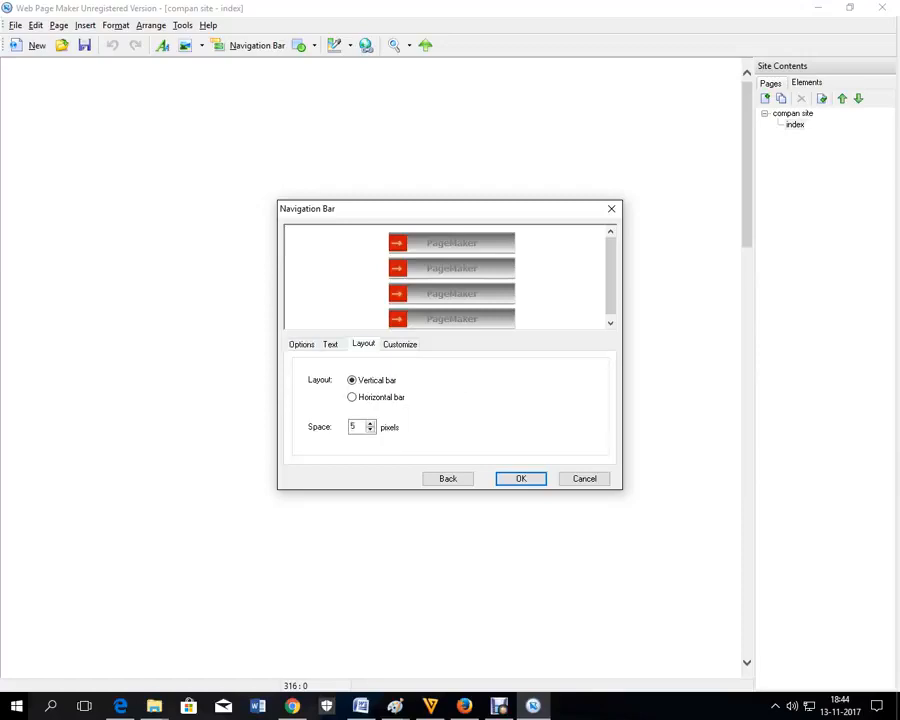
left_click(353, 397)
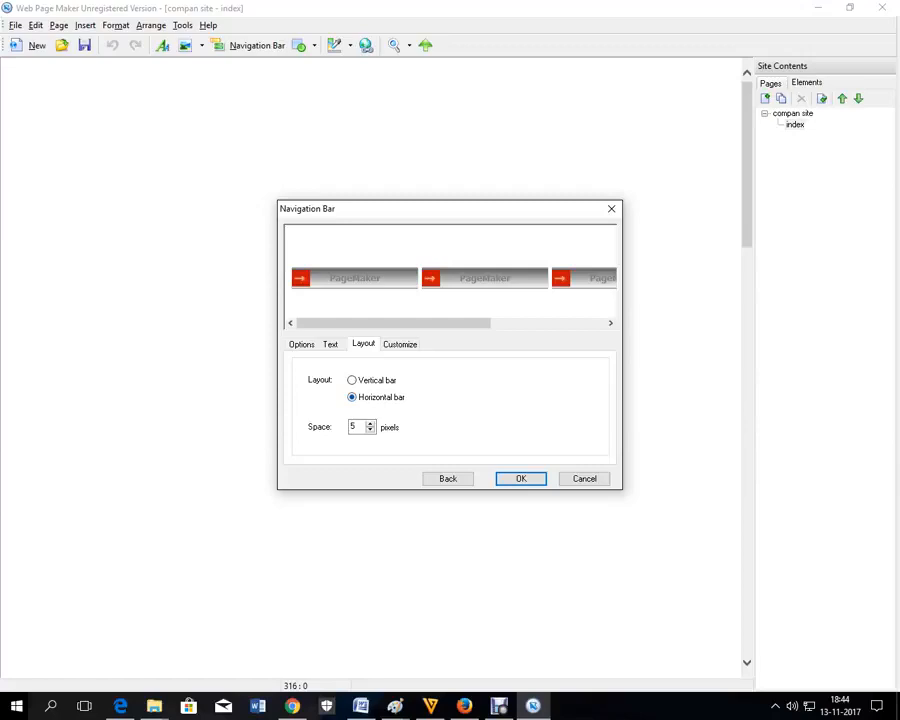
left_click(301, 344)
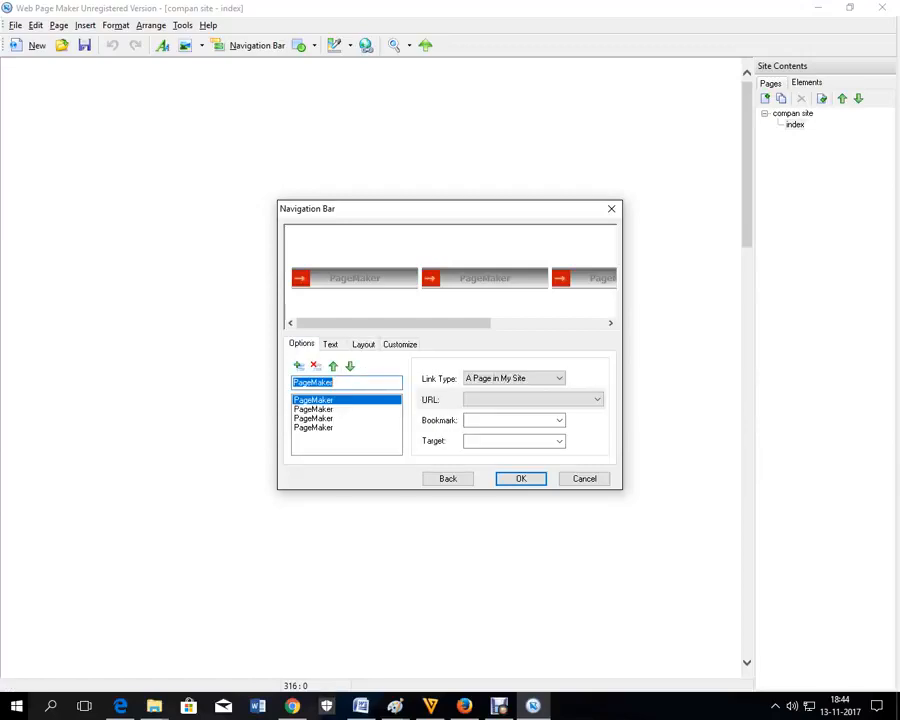
Step: Label the four buttons Home, Service, Products and Contact
type("Home")
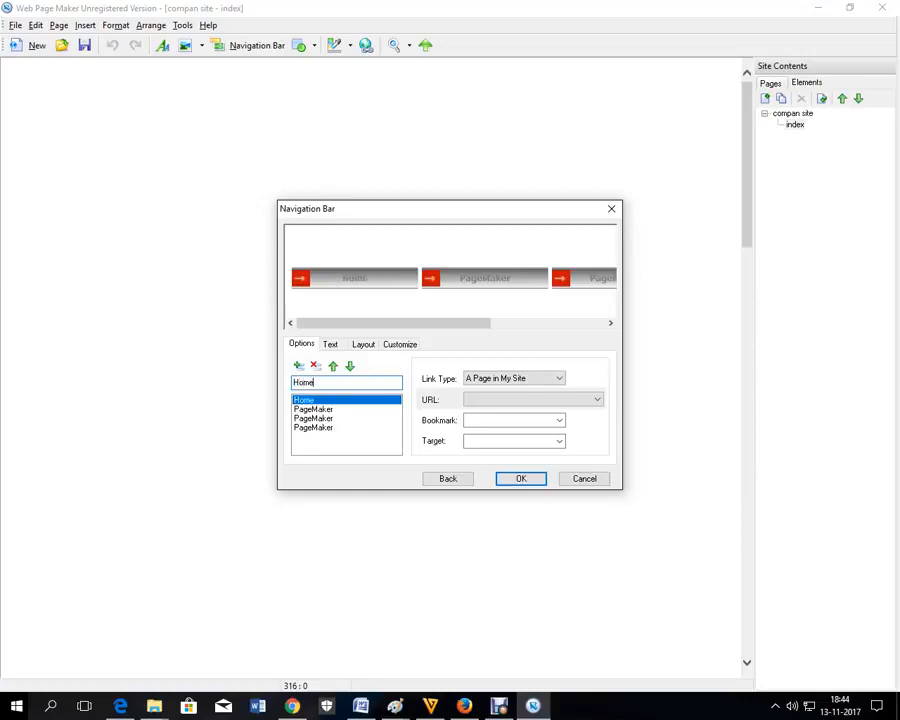
left_click(315, 409)
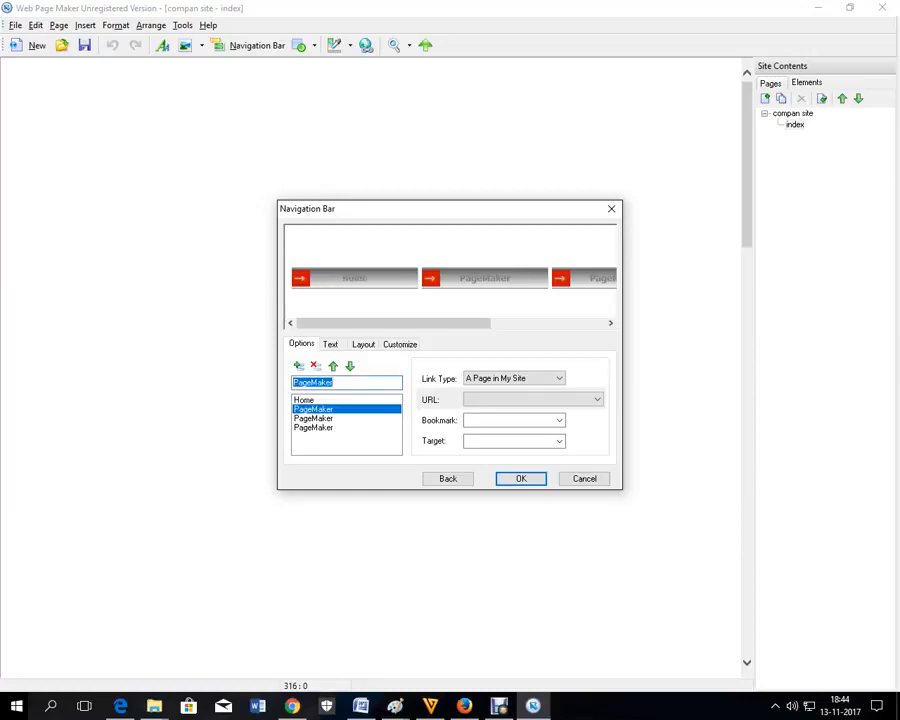
type("Service")
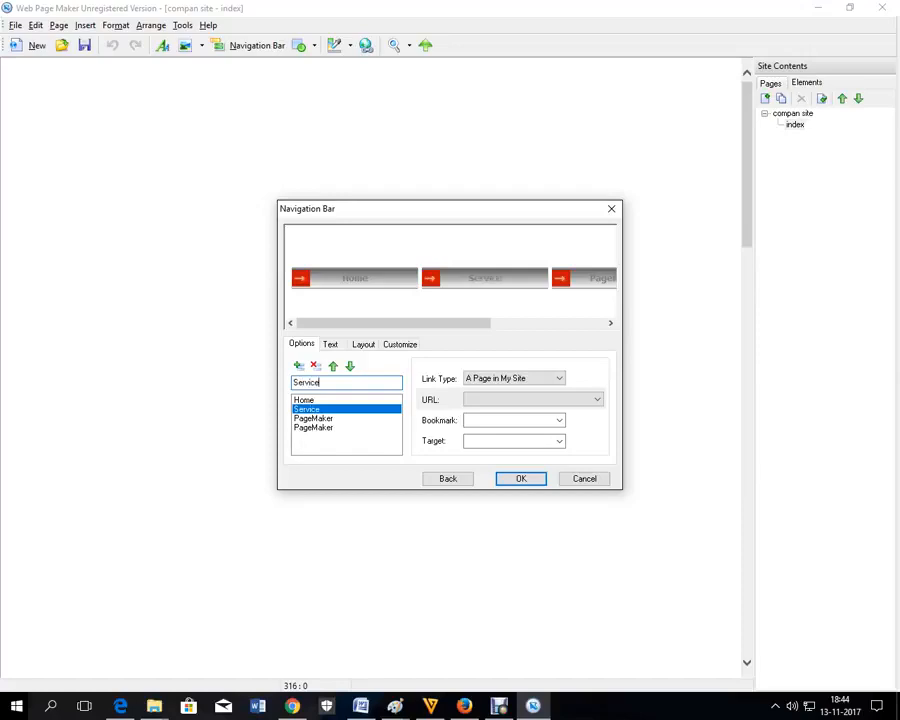
left_click(315, 418)
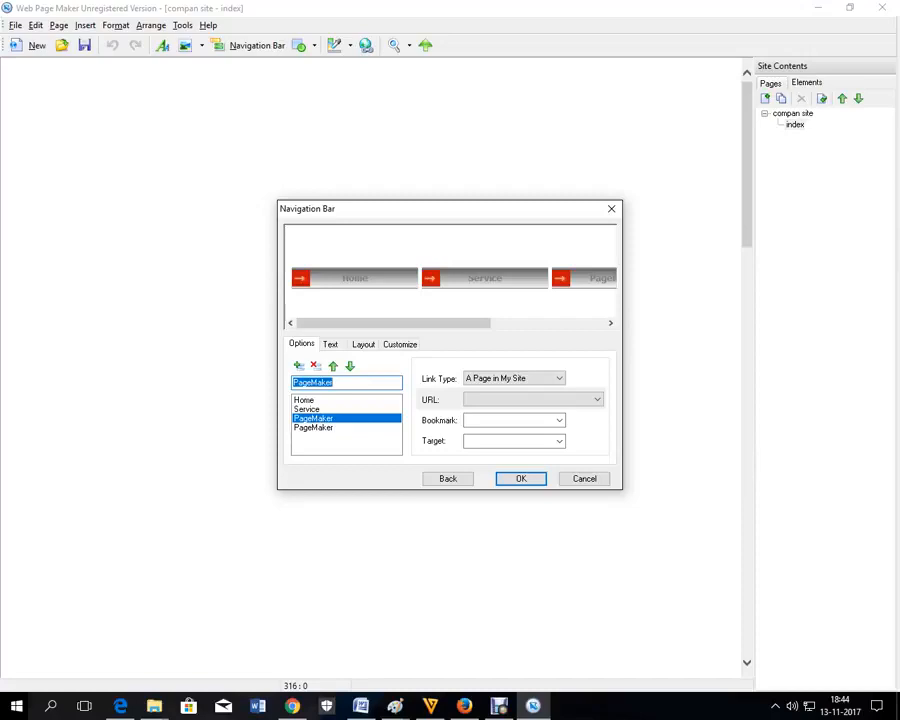
type("Product")
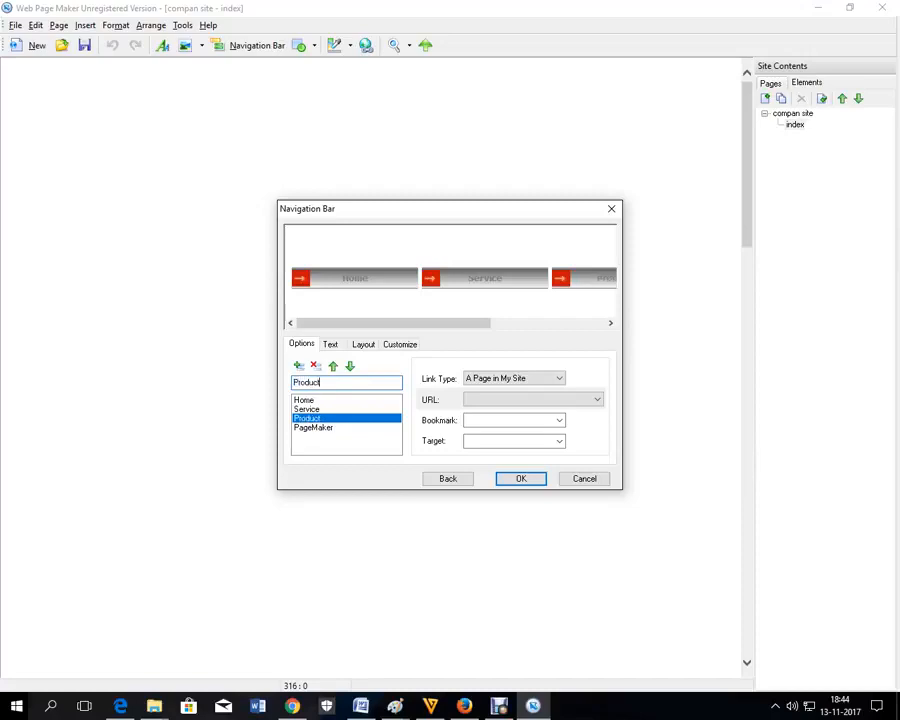
type("s")
left_click(314, 428)
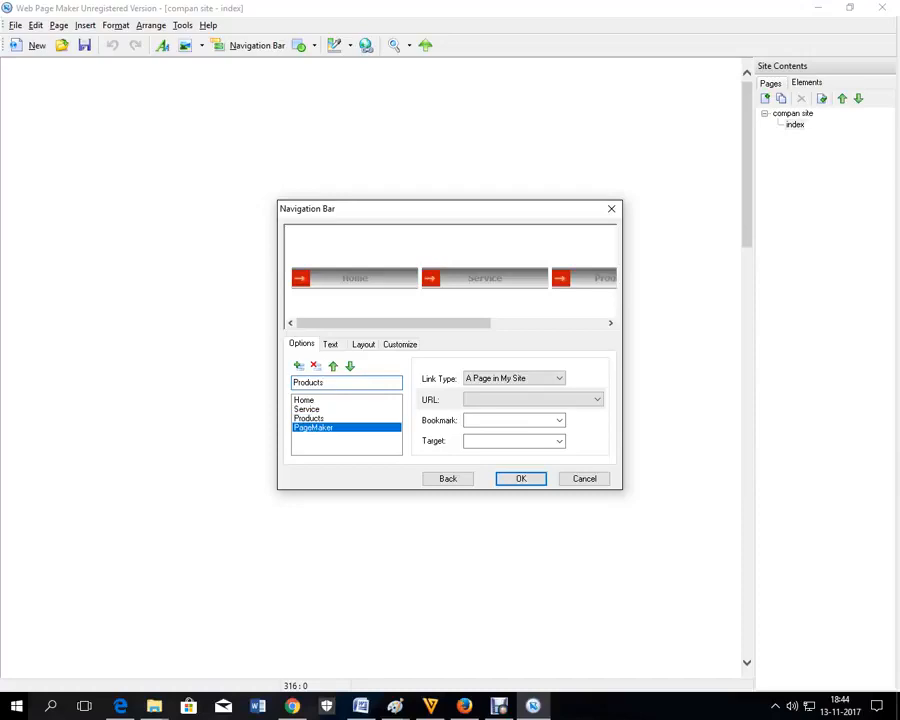
type("Contact")
Step: Keep Home's link type as a site page and insert the navigation bar
left_click(304, 400)
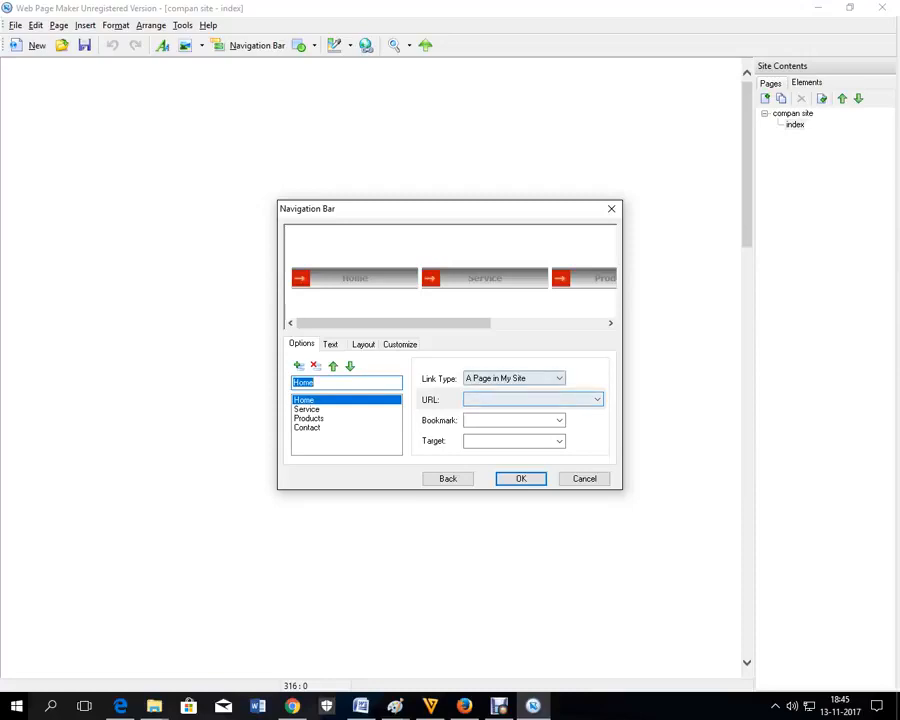
left_click(558, 378)
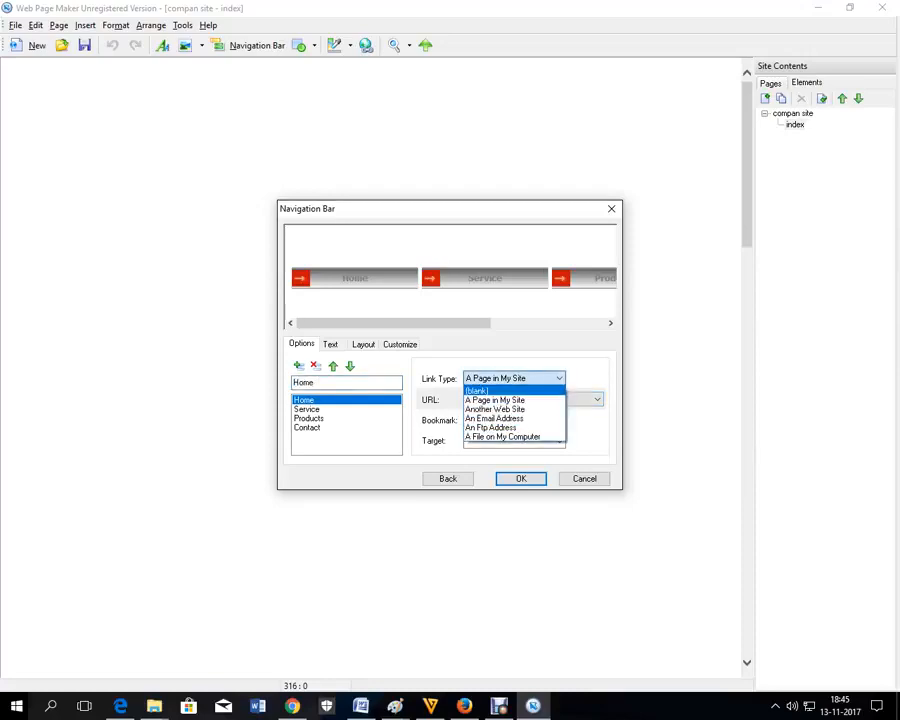
key("Escape")
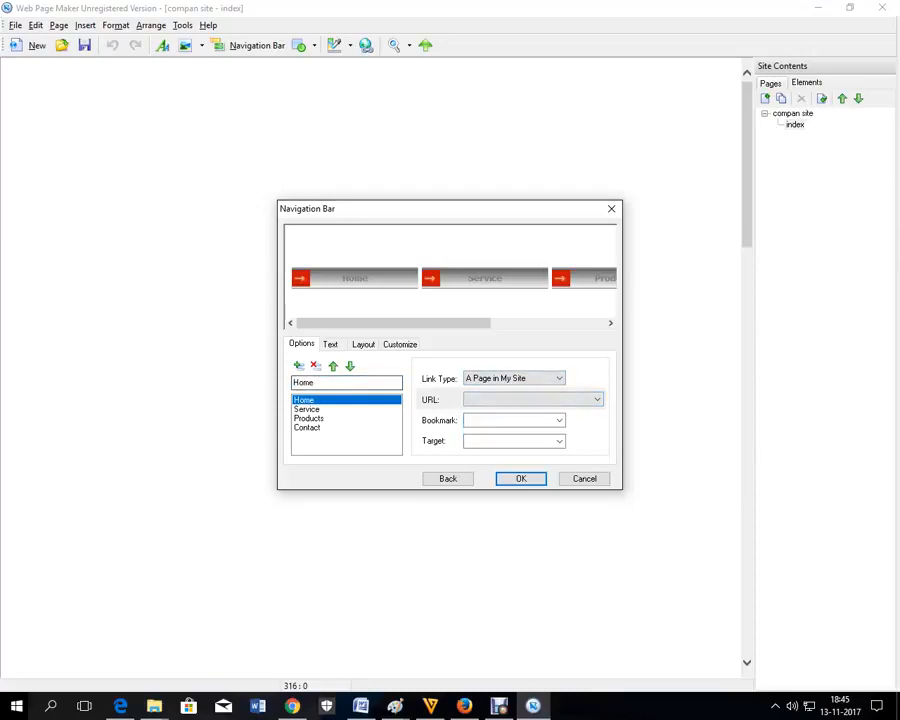
key("Return")
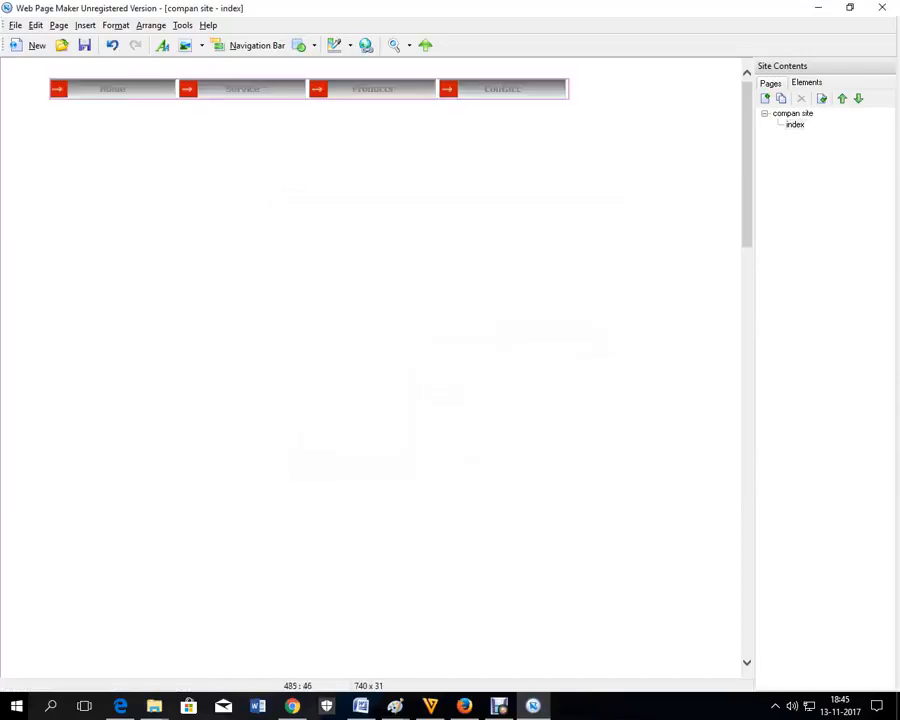
Step: Move the navigation bar lower on the page
left_click_drag(341, 89, 363, 144)
left_click(373, 187)
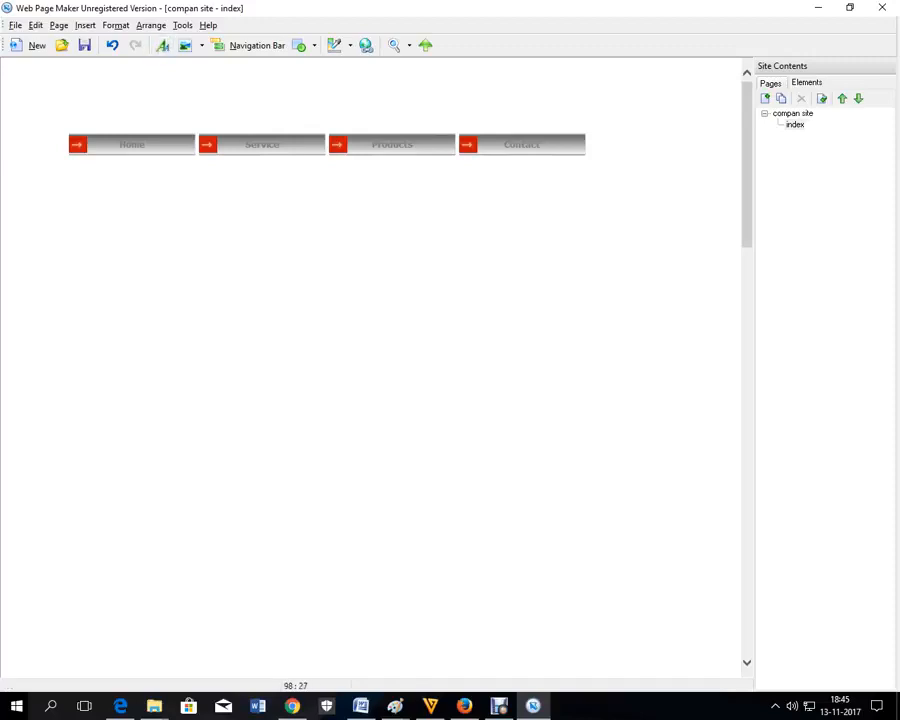
left_click_drag(210, 145, 212, 143)
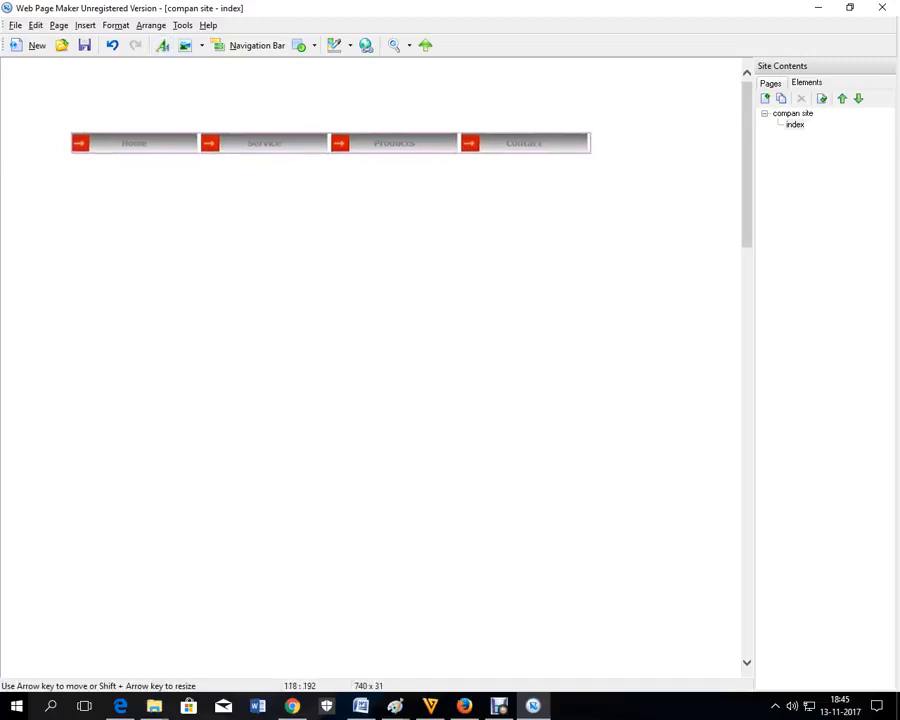
Step: Add a large text box below the navigation bar reading 'Our company is ABC'
left_click(85, 25)
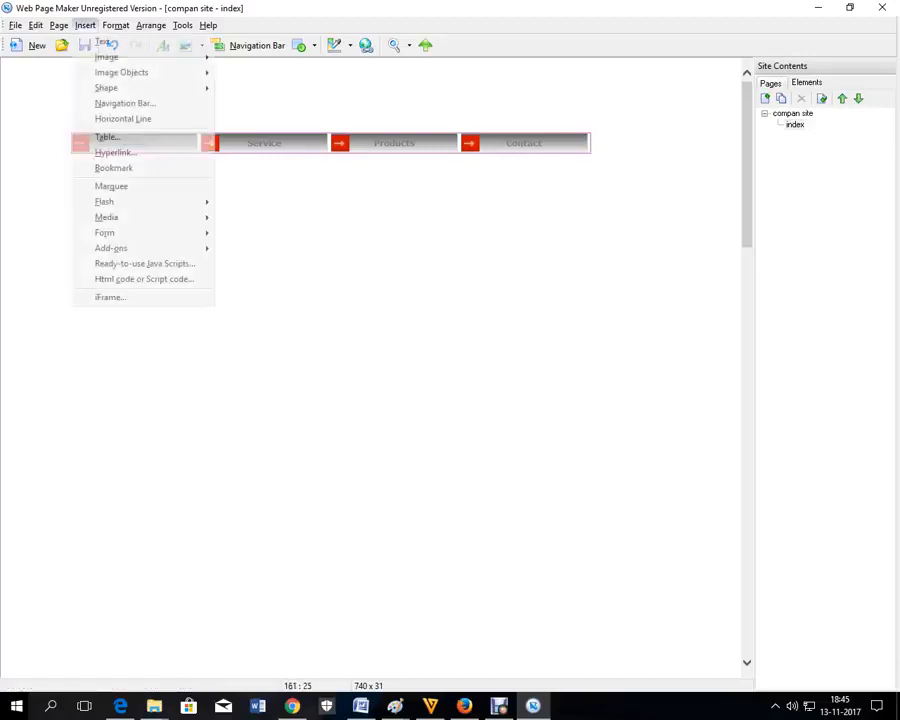
left_click(95, 42)
left_click_drag(84, 76, 143, 198)
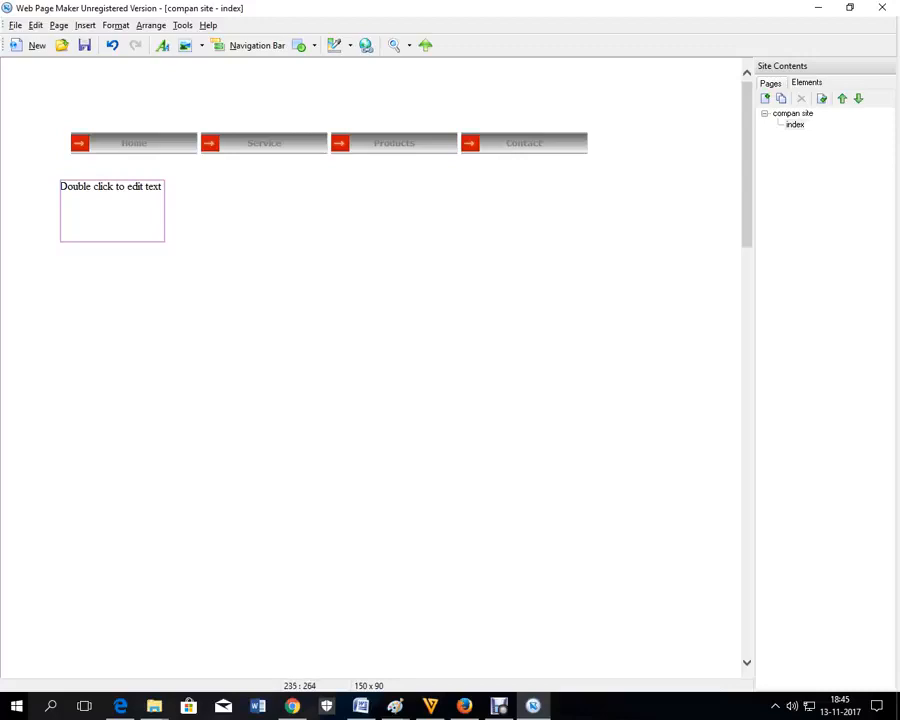
left_click_drag(165, 241, 565, 482)
double_click(334, 481)
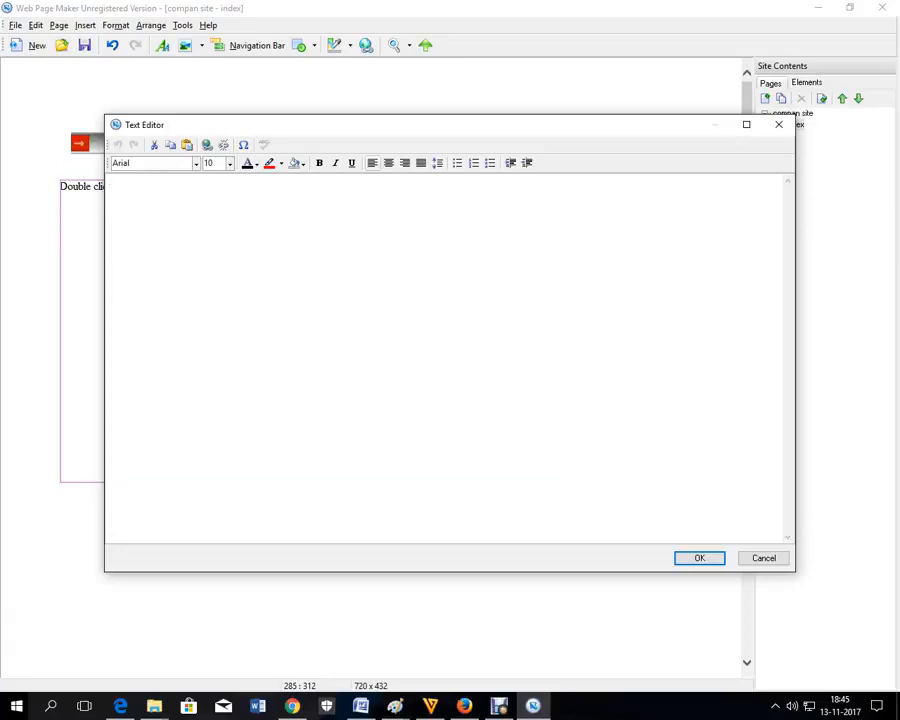
type("Our company is ABC")
left_click(699, 558)
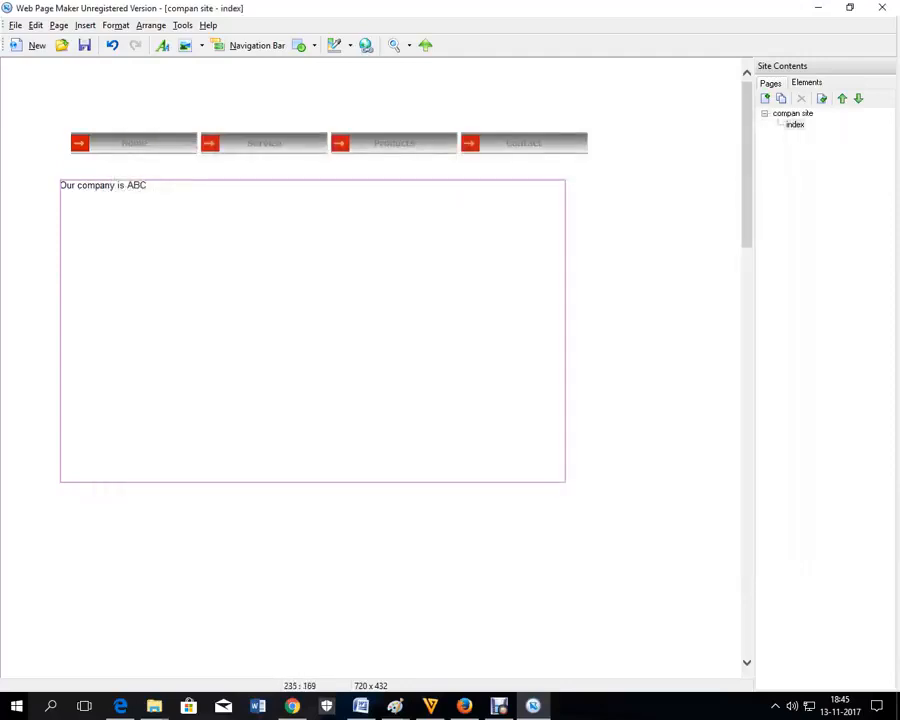
mouse_move(206, 483)
left_mouse_down()
mouse_move(230, 480)
mouse_move(232, 488)
mouse_move(220, 485)
left_mouse_up()
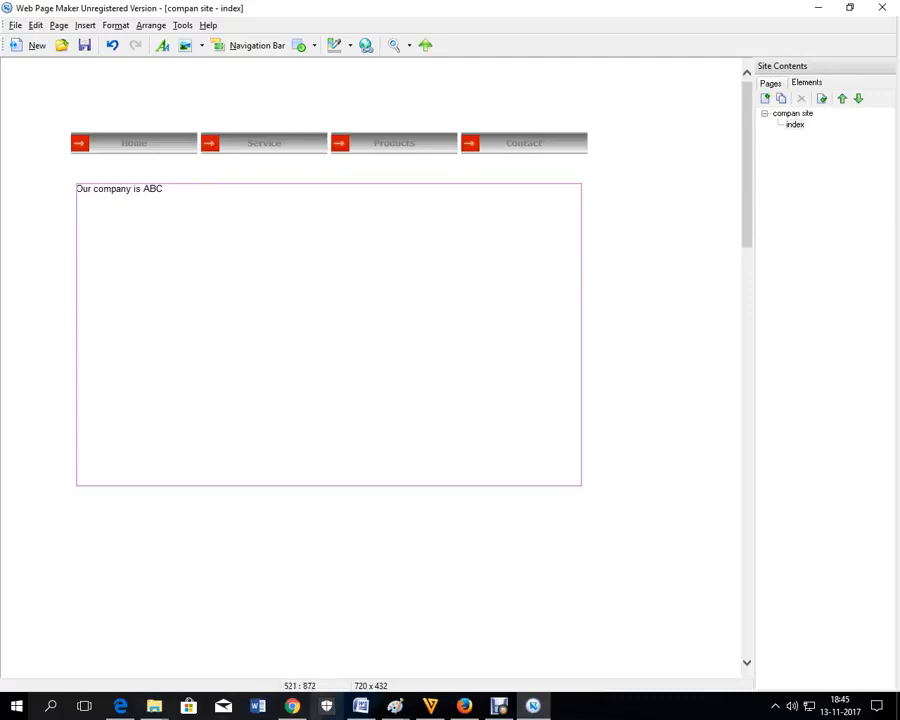
Step: Copy the opening paragraphs of the Word document 'making money in ghana'
left_click(361, 706)
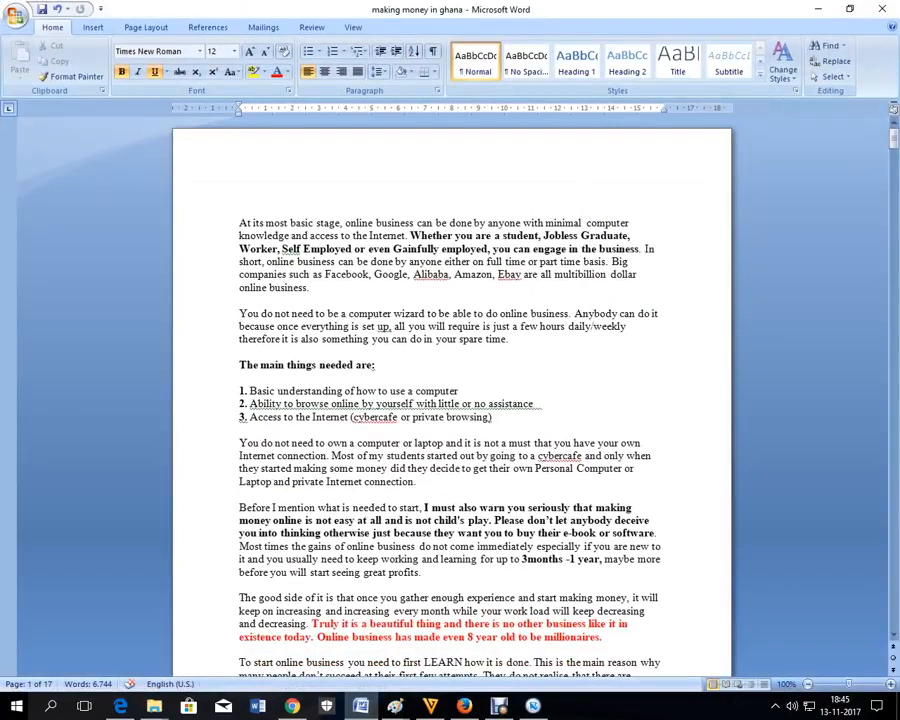
left_click_drag(239, 223, 240, 491)
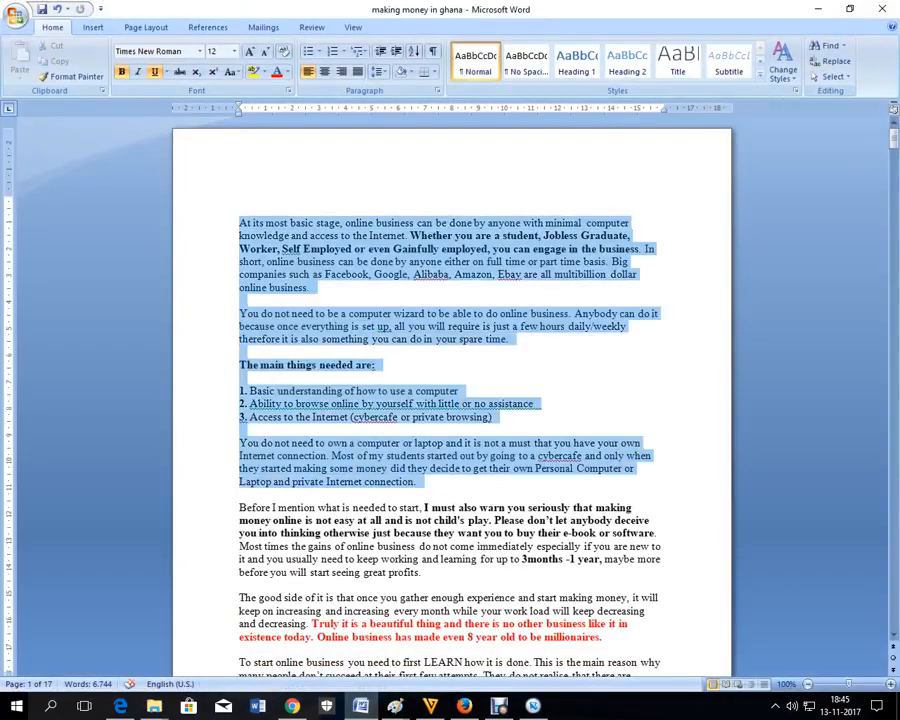
right_click(393, 314)
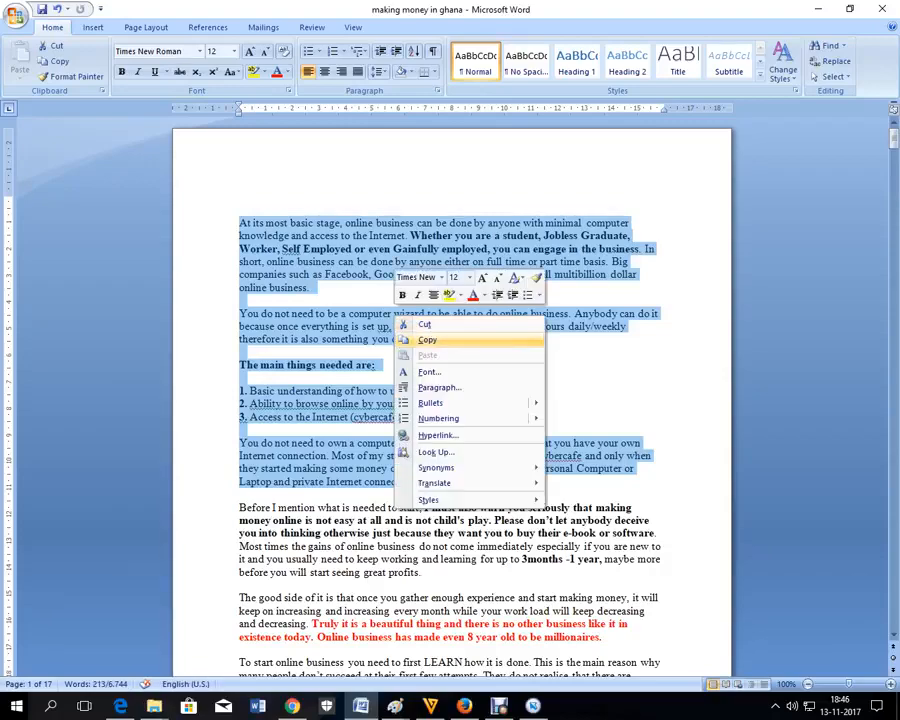
left_click(424, 341)
left_click(818, 8)
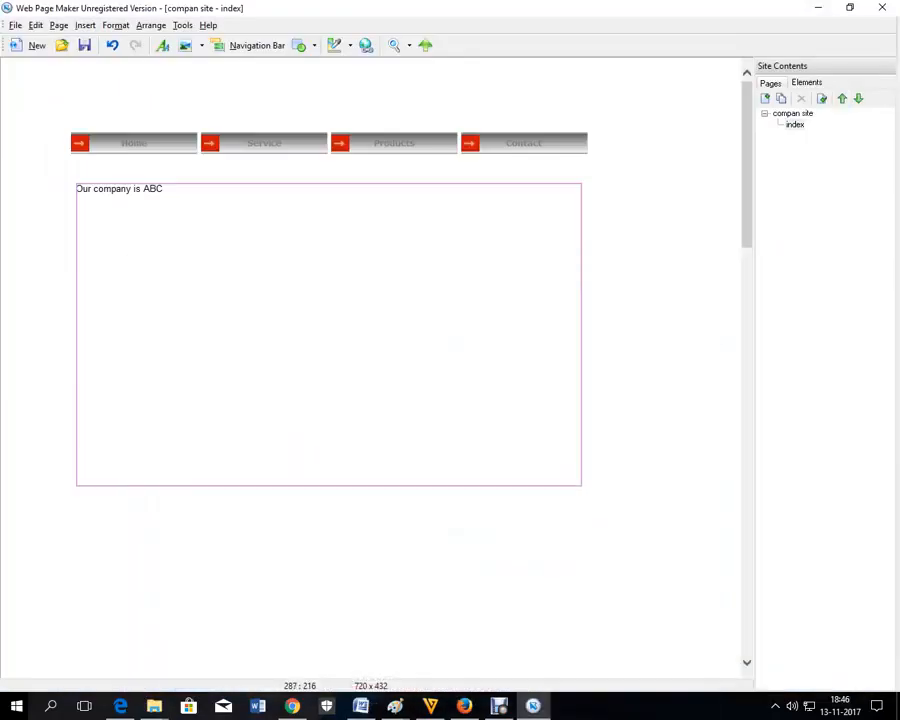
Step: Paste the copied Word paragraphs into the text box after 'Our company is ABC.'
double_click(206, 215)
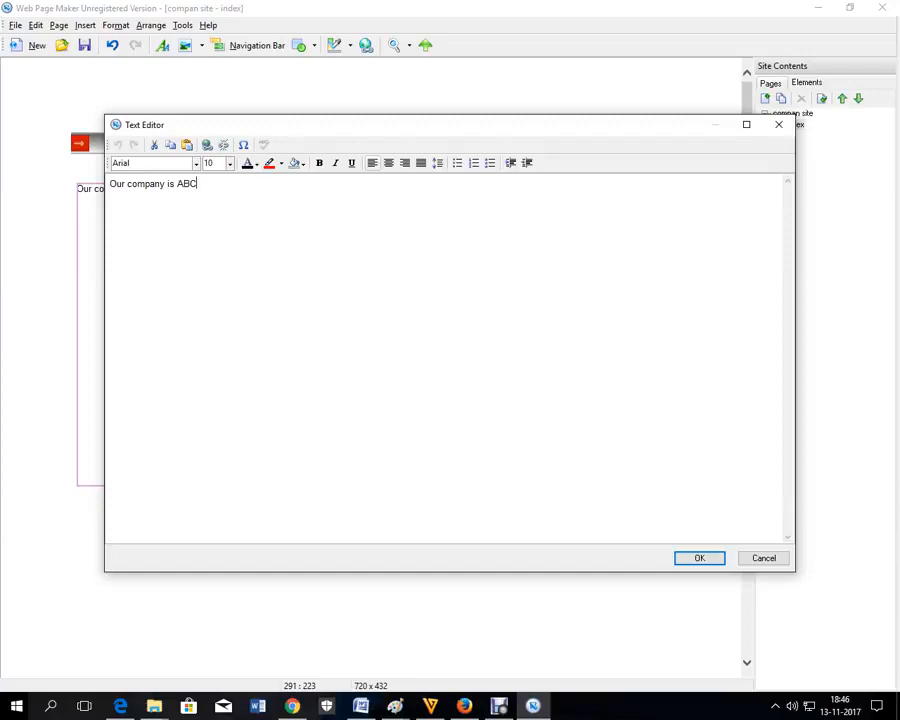
type(".")
right_click(230, 190)
left_click(258, 226)
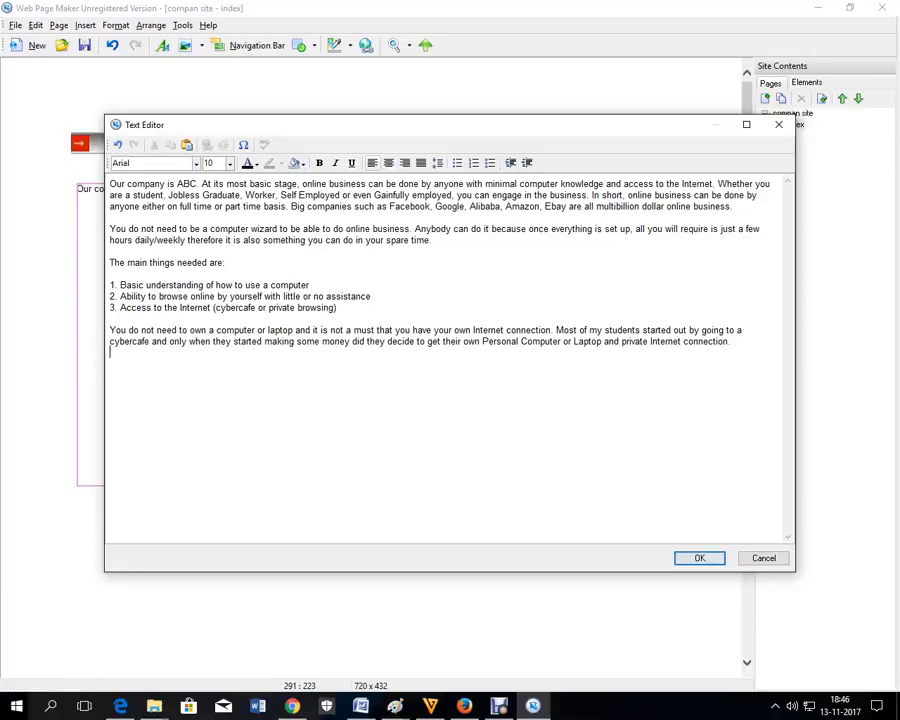
Step: Make the opening sentences through 'Jobless' red at font size 14
left_click_drag(200, 195, 110, 184)
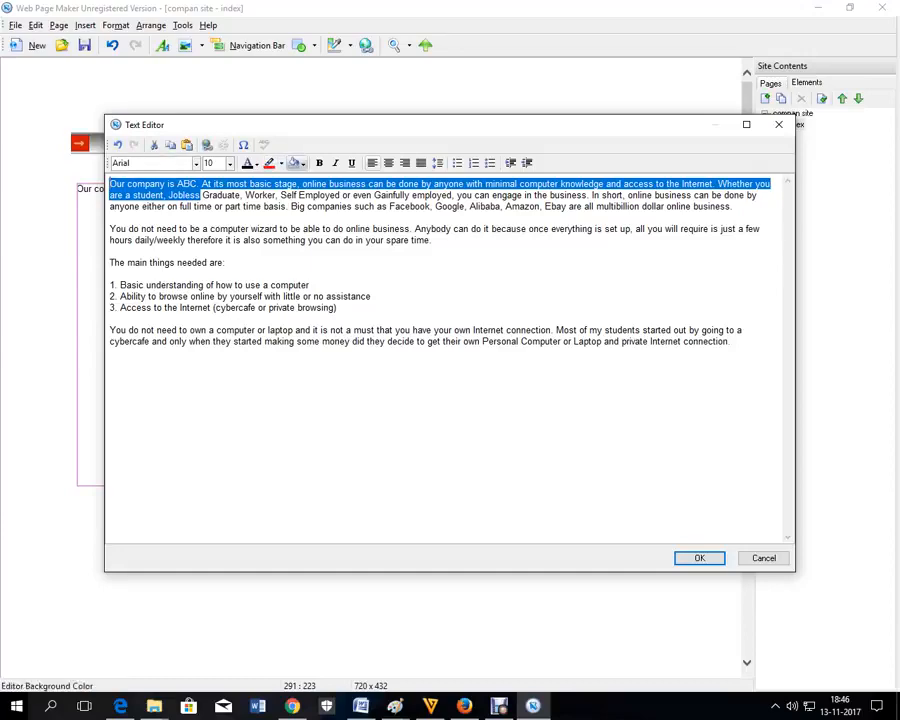
left_click(256, 163)
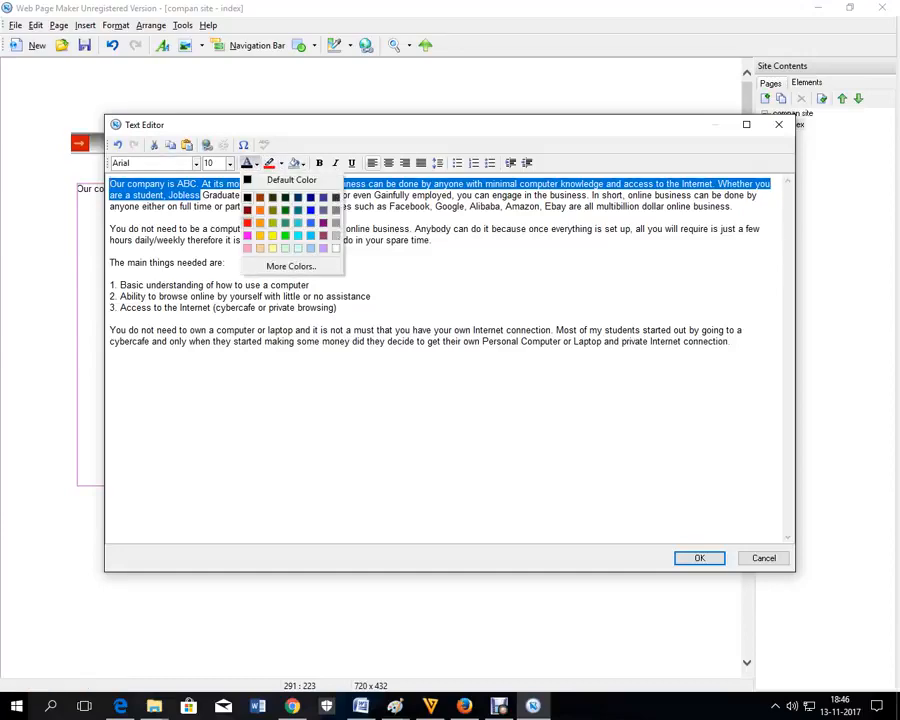
left_click(247, 223)
left_click(230, 163)
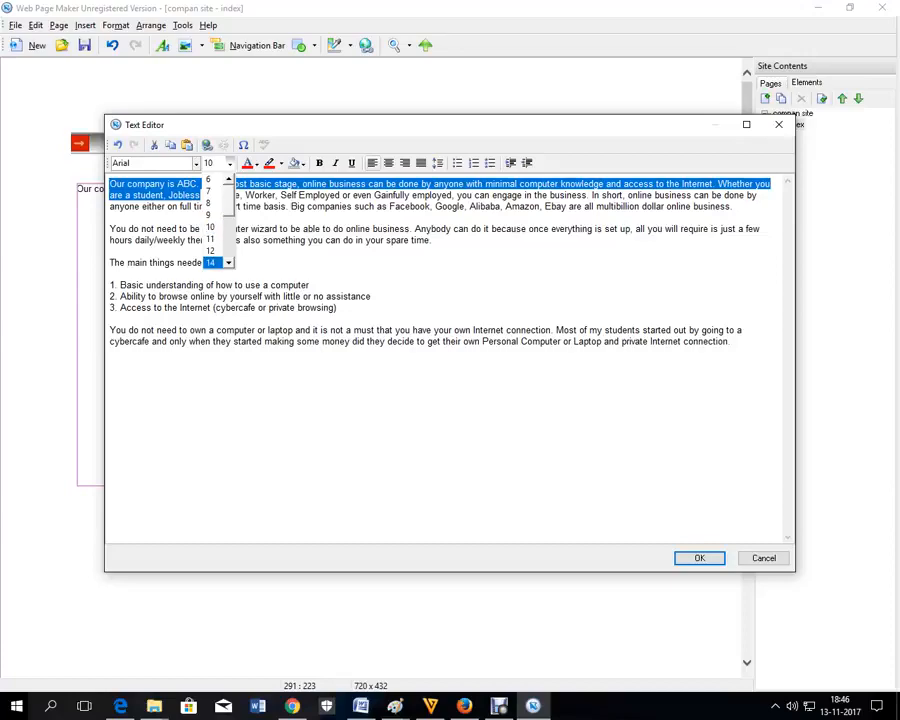
left_click(210, 262)
left_click(699, 558)
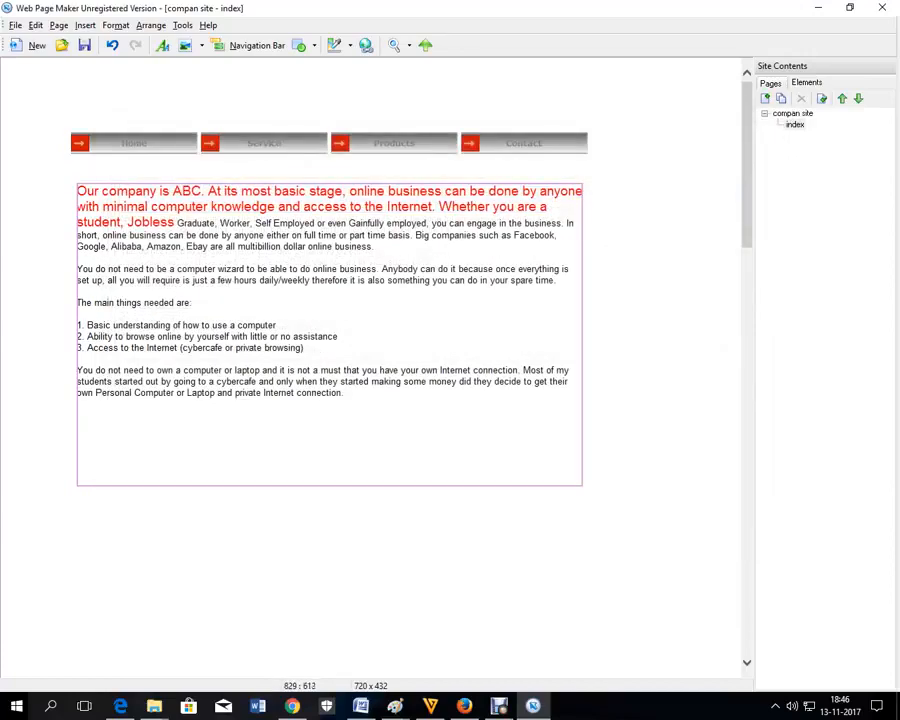
Step: Widen the text box, raise it slightly and shorten it to fit the paragraphs
left_click_drag(582, 485, 623, 510)
left_click(215, 482)
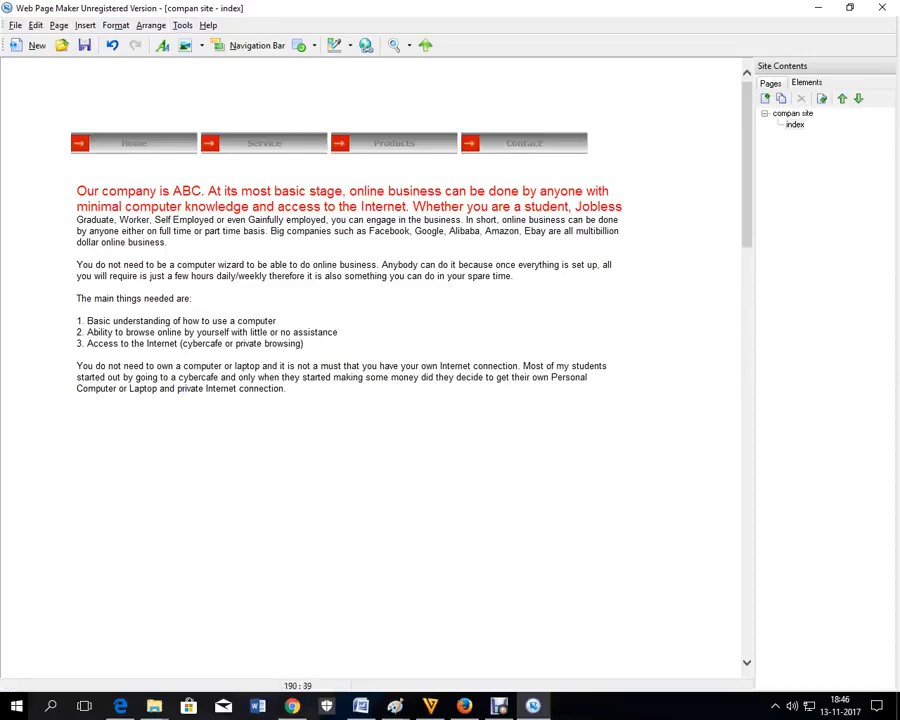
left_click_drag(291, 237, 291, 228)
left_click_drag(317, 502, 326, 393)
left_click(330, 488)
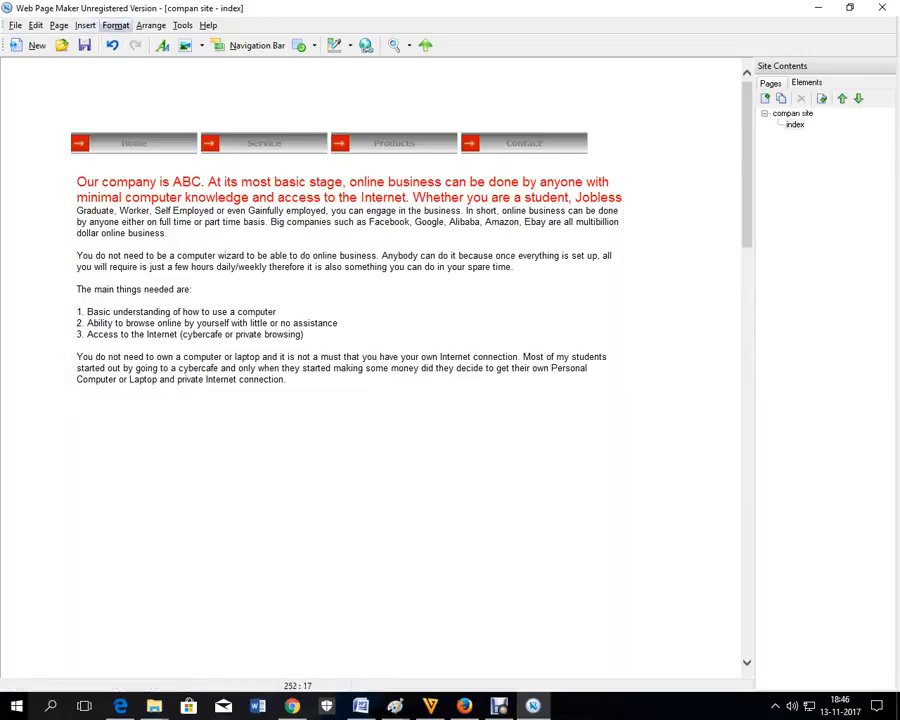
left_click(85, 25)
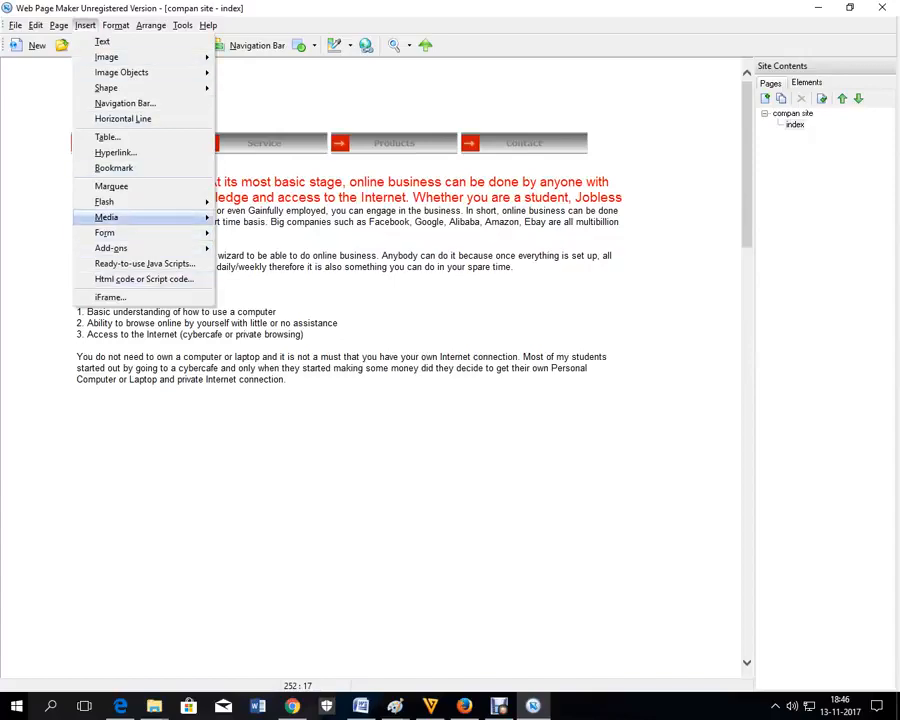
Step: Insert a Flash slideshow and browse to the desktop website 2017 folder for images
mouse_move(110, 202)
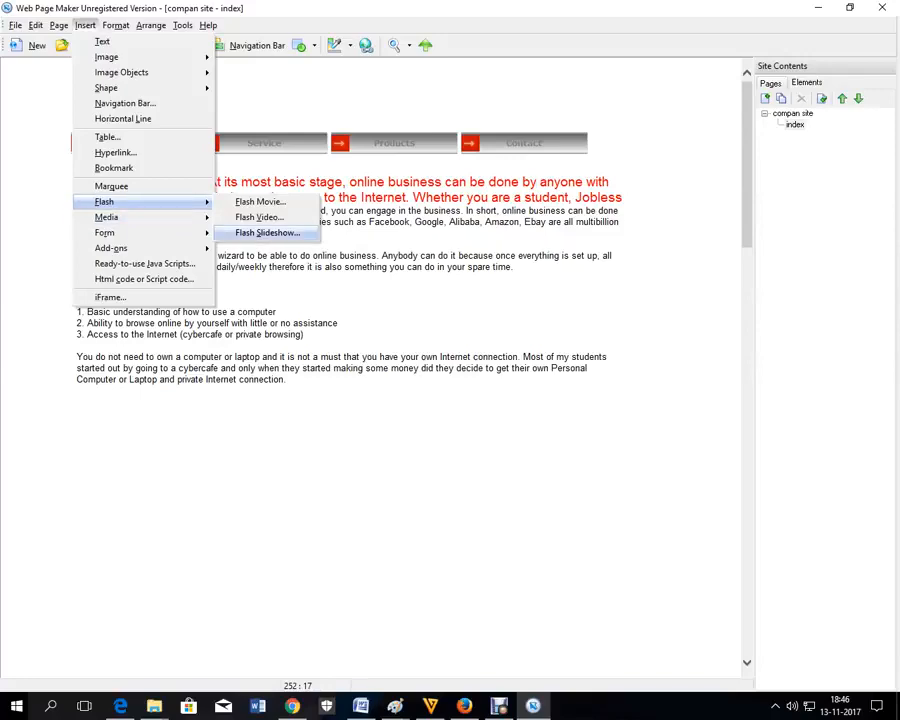
left_click(268, 232)
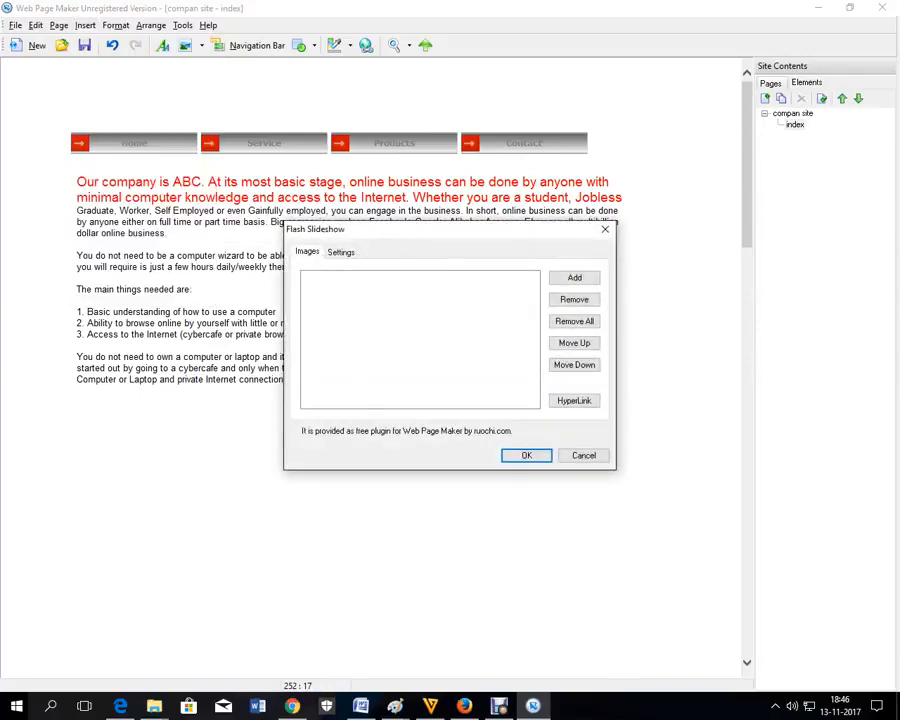
left_click(574, 277)
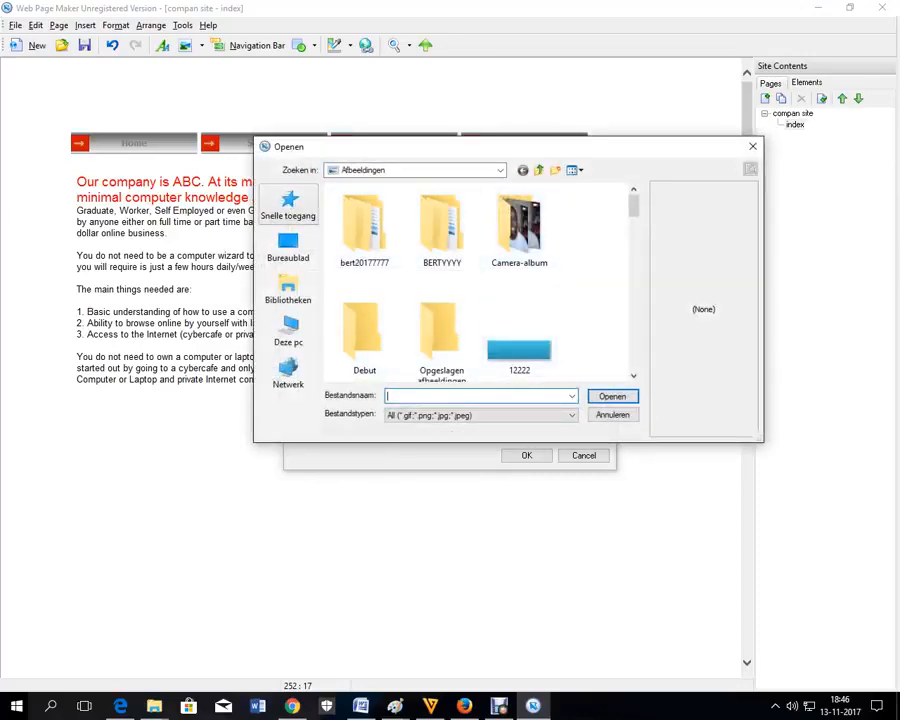
left_click(288, 245)
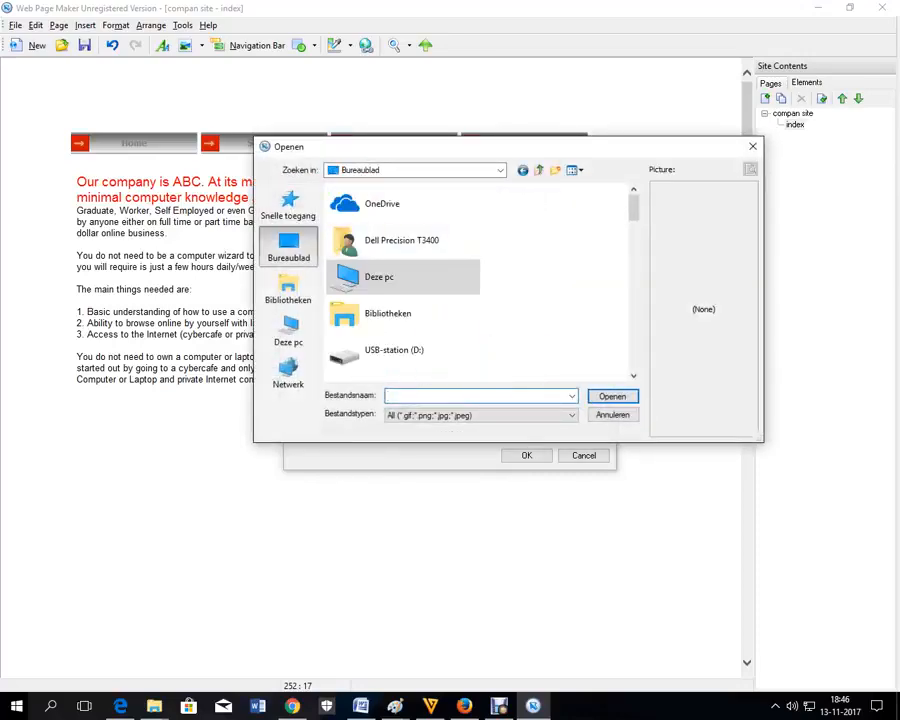
type("w")
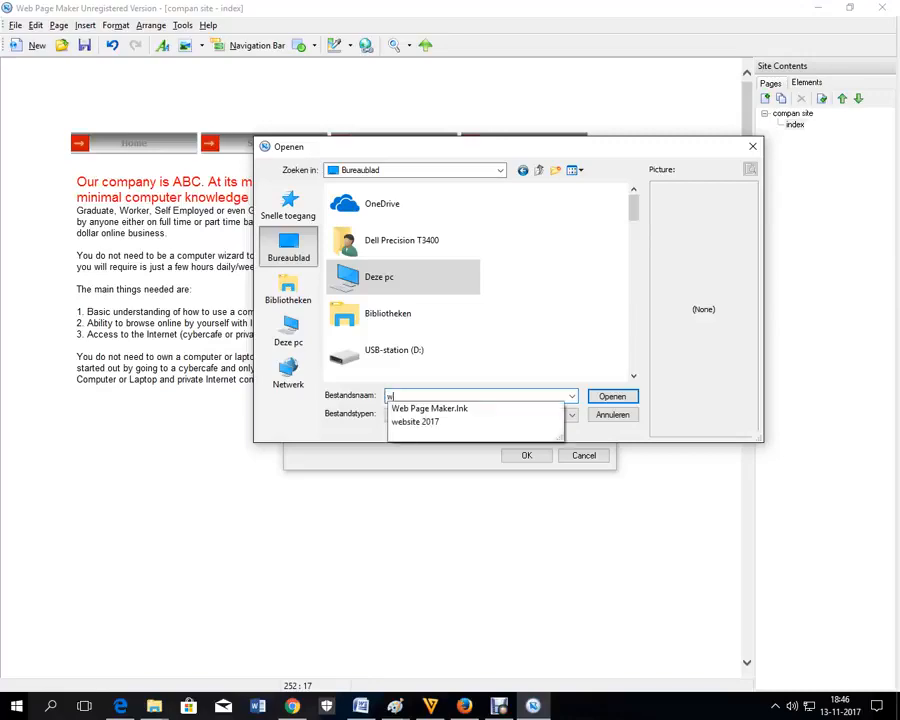
key("BackSpace")
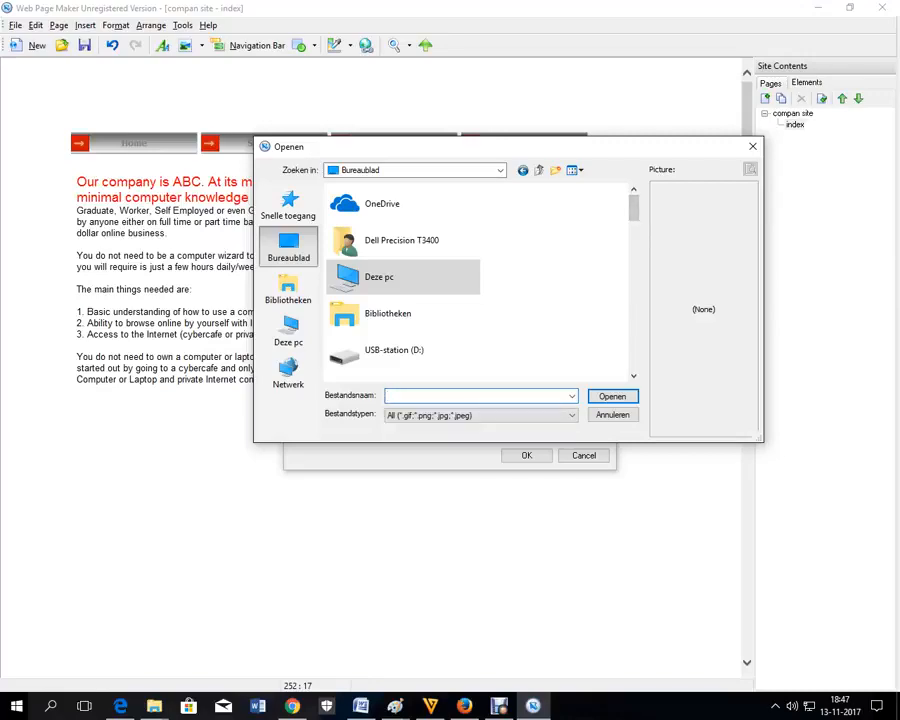
scroll(478, 280, "down", 10)
left_click_drag(633, 357, 633, 325)
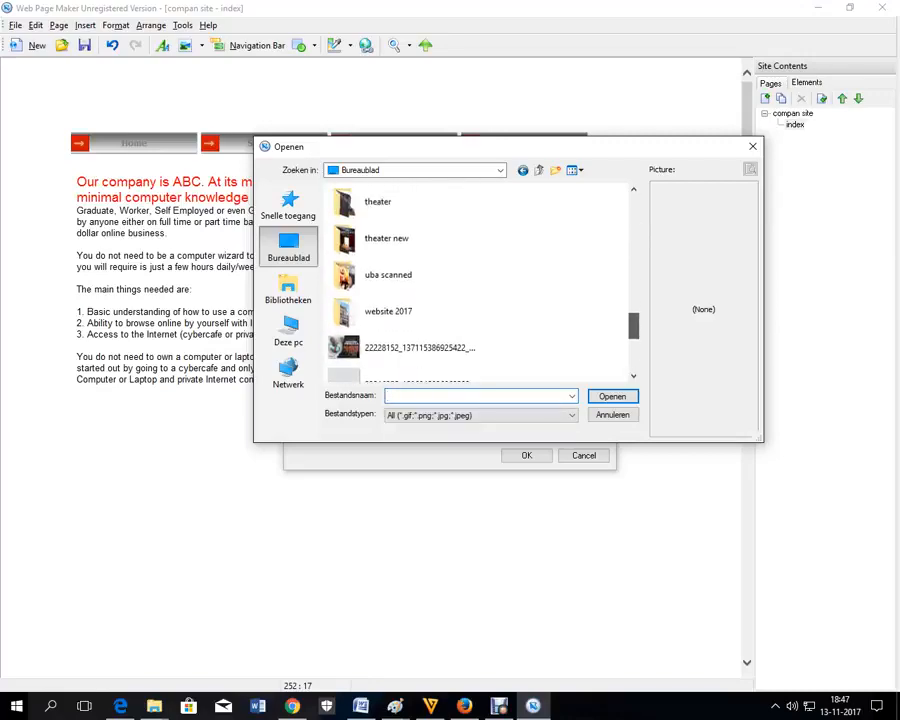
double_click(400, 311)
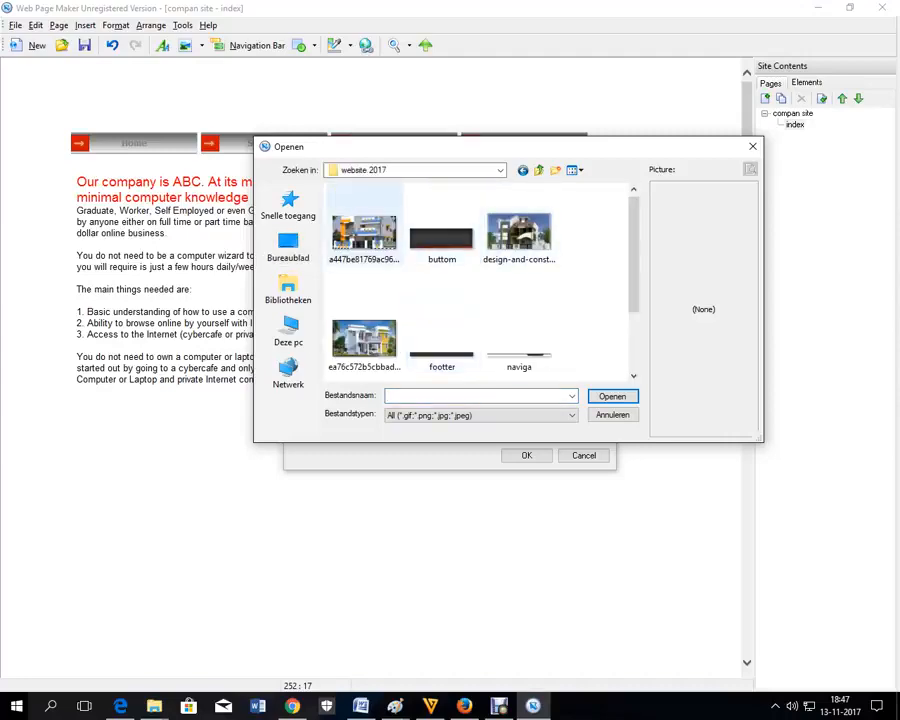
Step: Add three house images to the slideshow and place it on the page
left_click(364, 232)
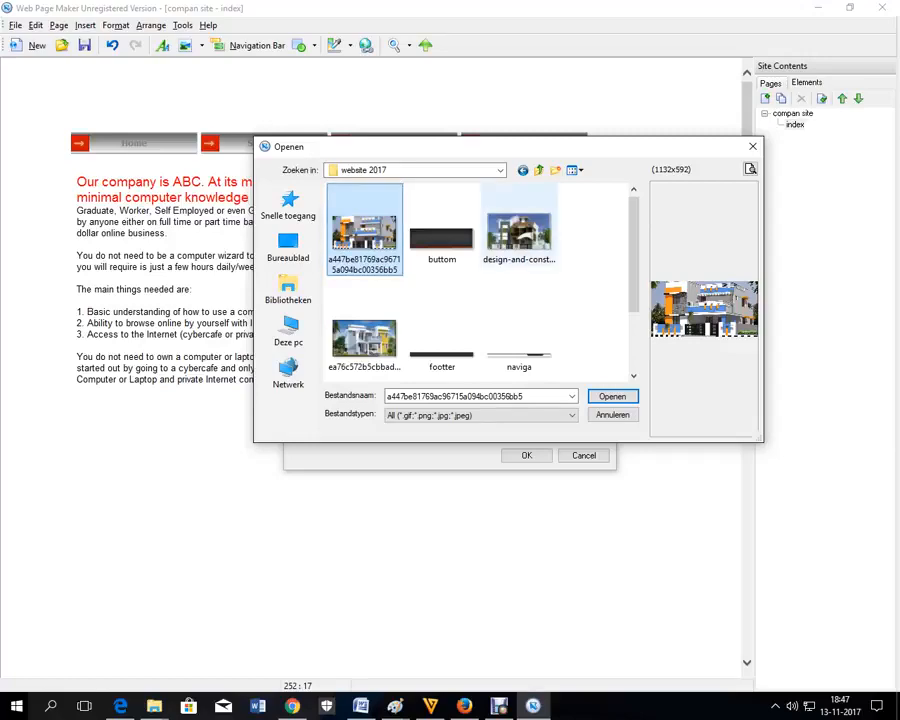
left_click(524, 238, "ctrl")
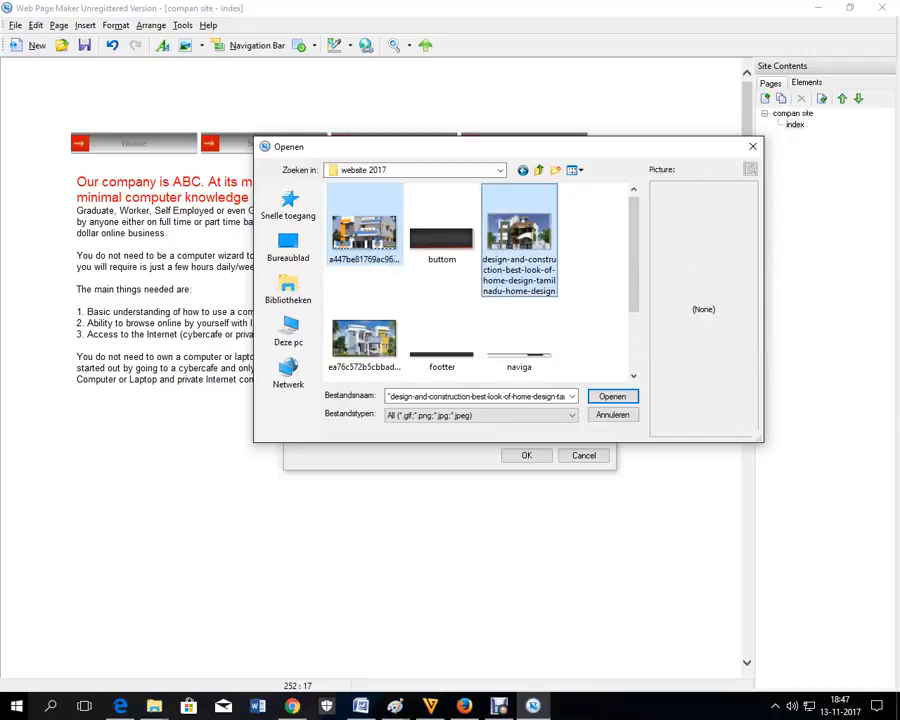
left_click(364, 340, "ctrl")
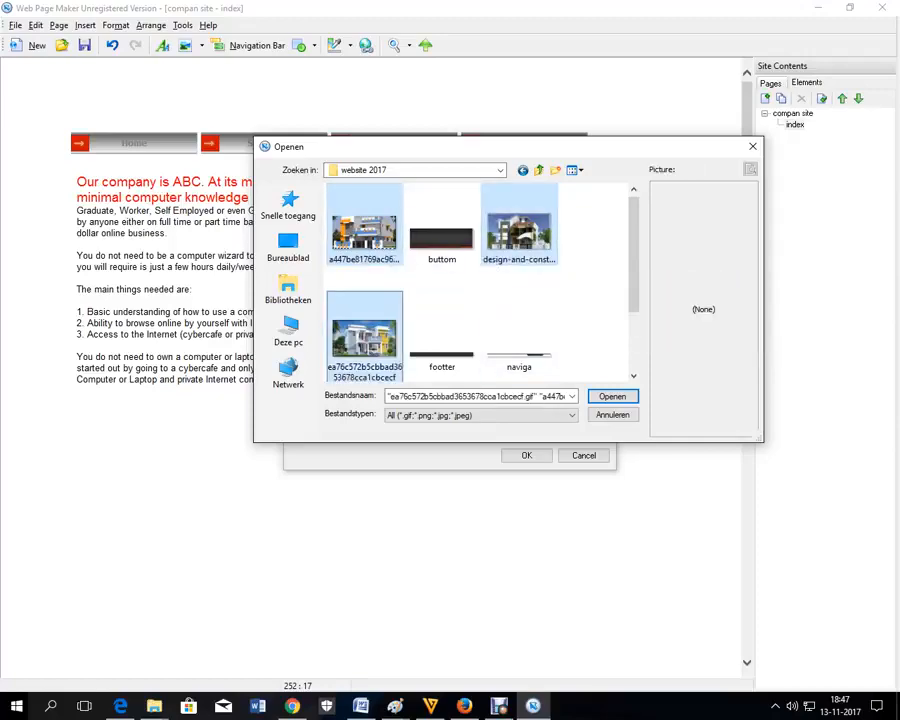
key("Return")
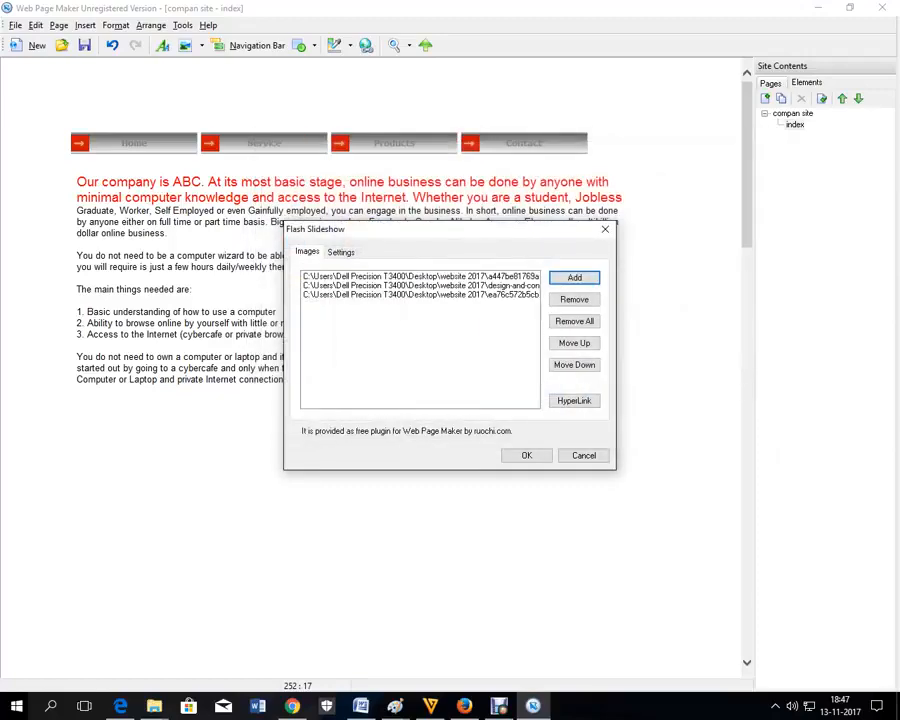
left_click(529, 457)
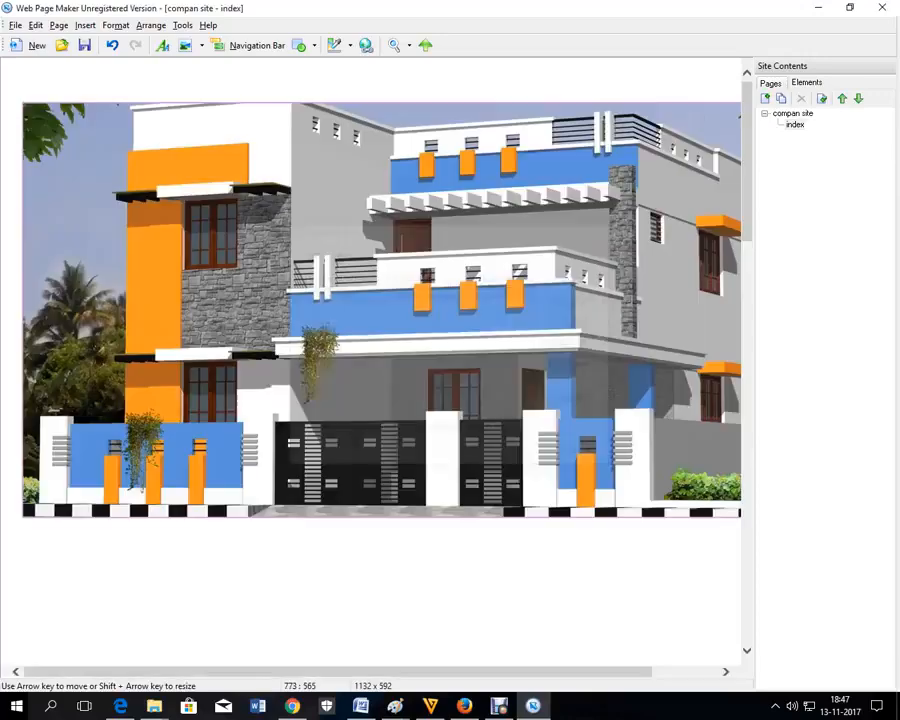
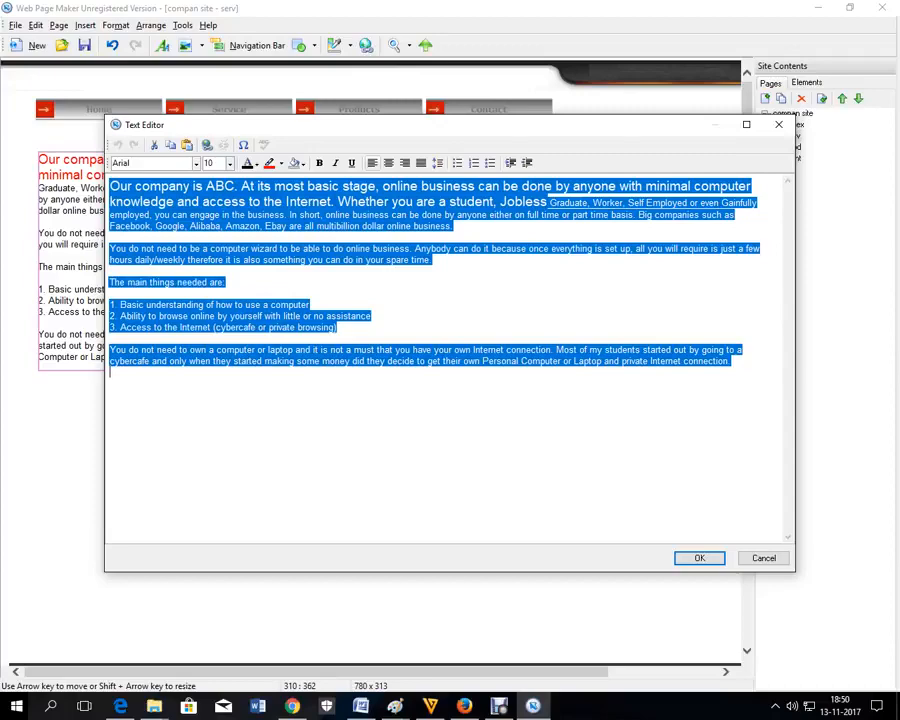
Step: Paste the online-business challenges paragraphs over the serv page text, refit the box, and open prod
right_click(299, 265)
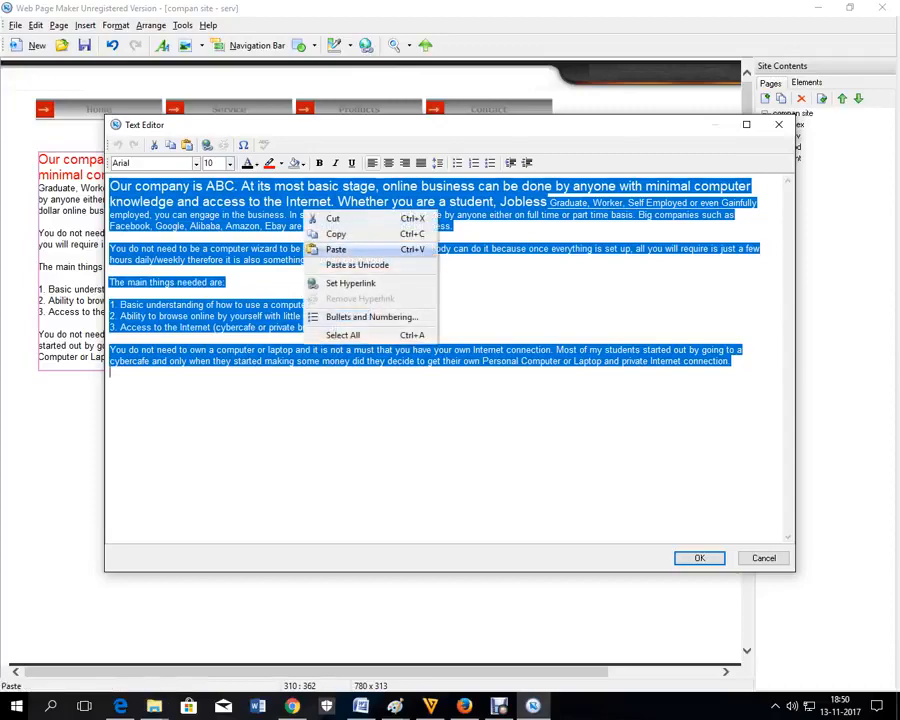
left_click(331, 305)
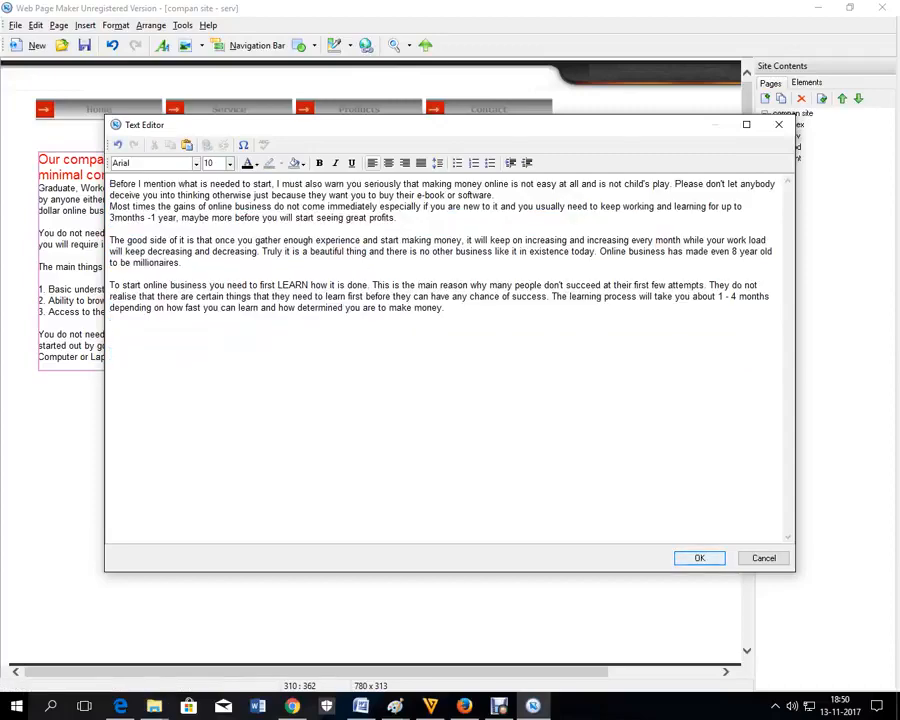
left_click(693, 559)
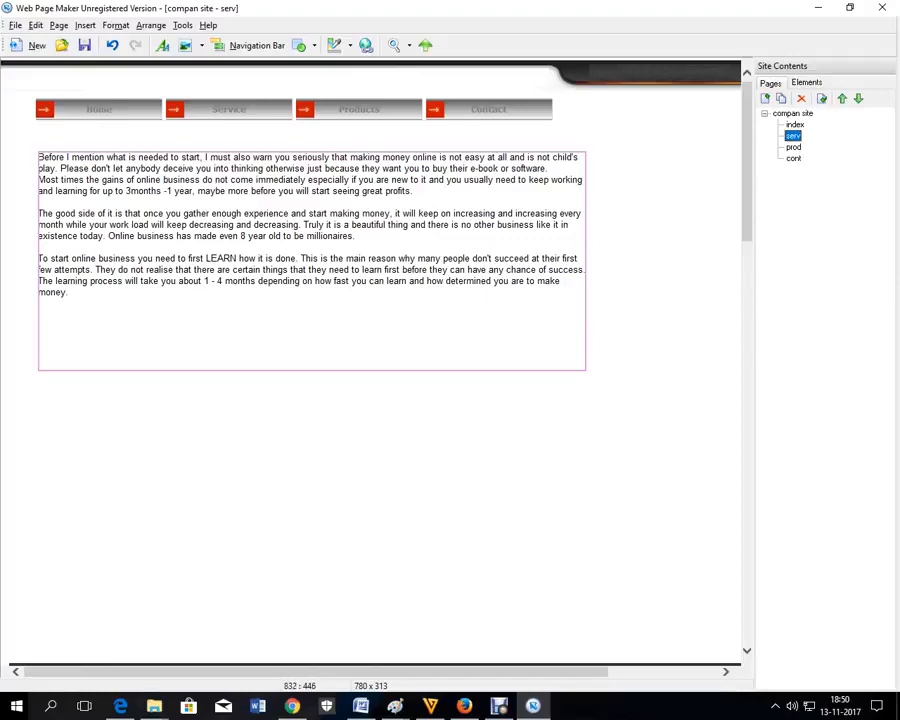
left_click_drag(586, 370, 556, 358)
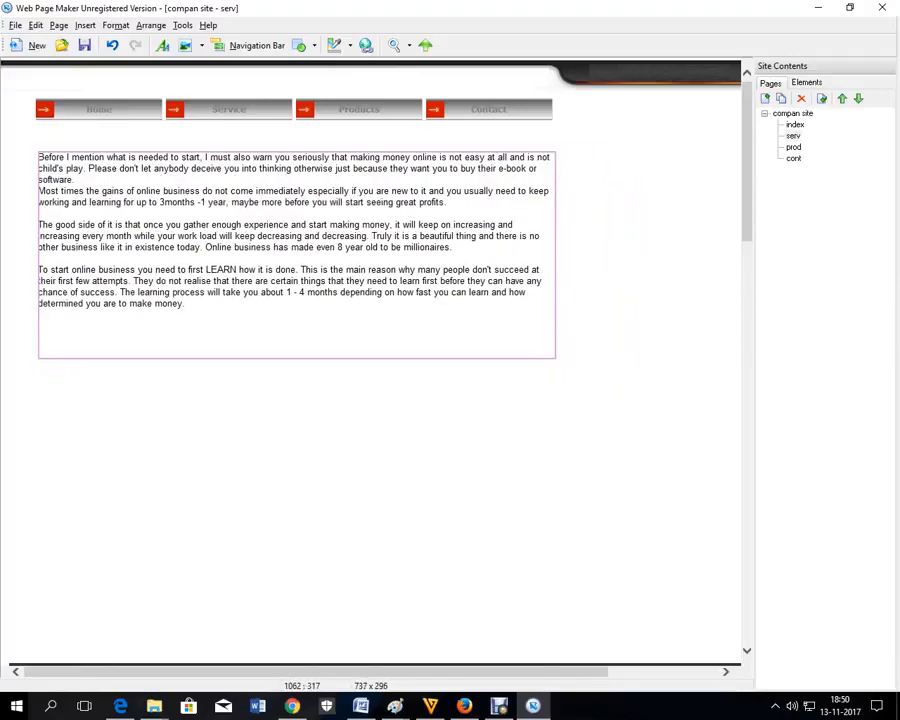
left_click(793, 136)
double_click(793, 147)
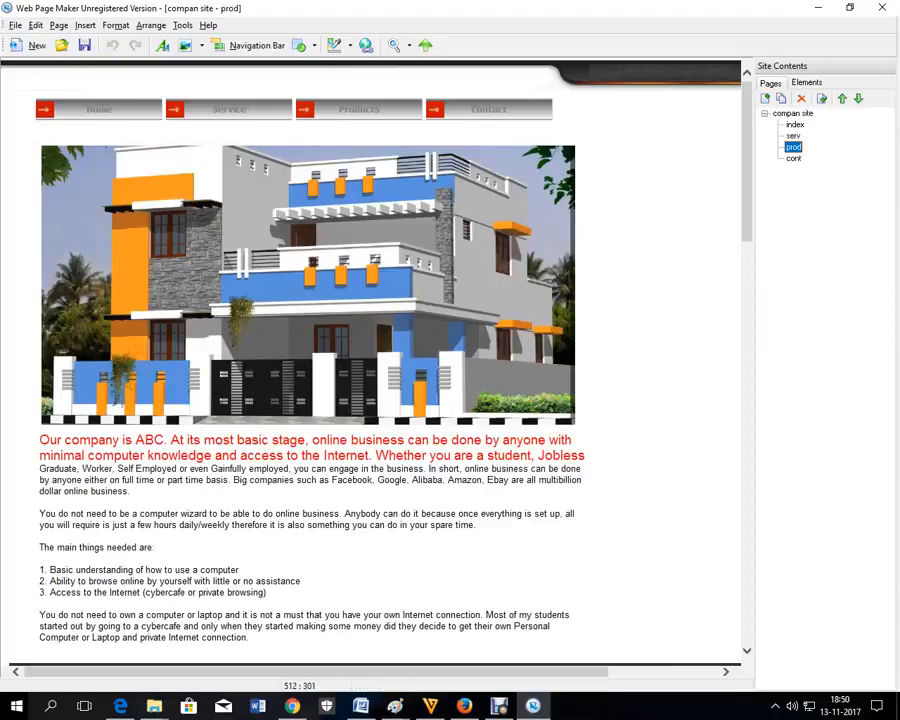
Step: Delete the large house picture and the company text from the prod page
left_click(360, 272)
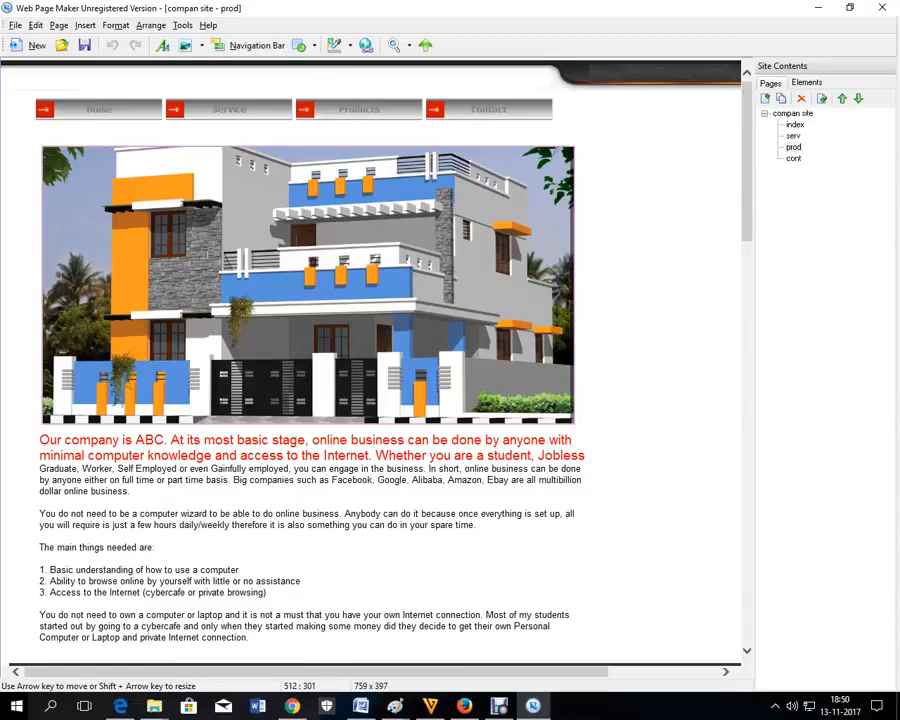
key("Delete")
left_click_drag(281, 476, 278, 233)
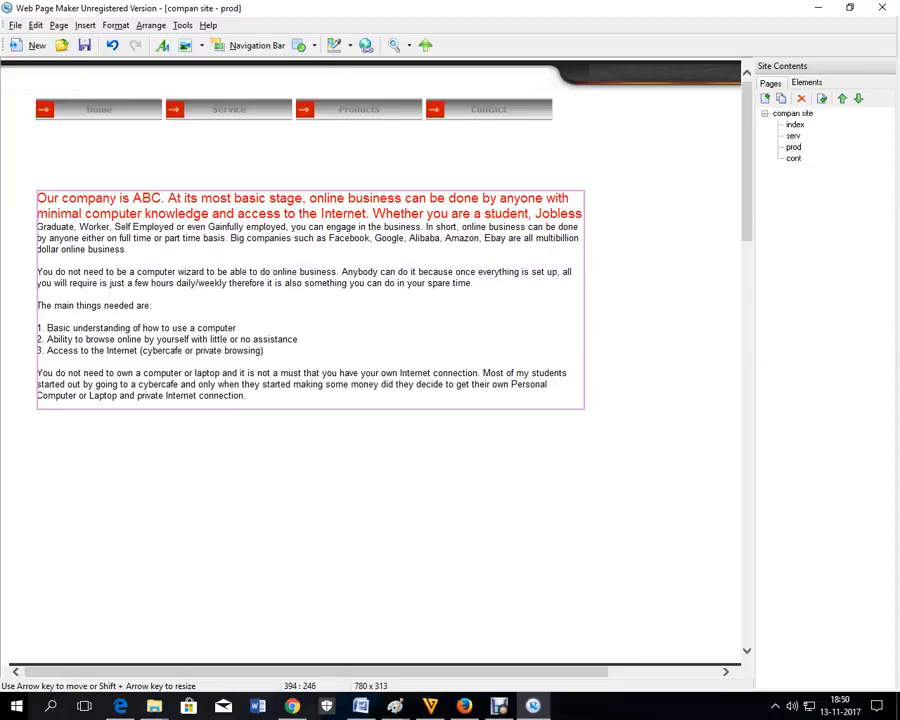
key("Delete")
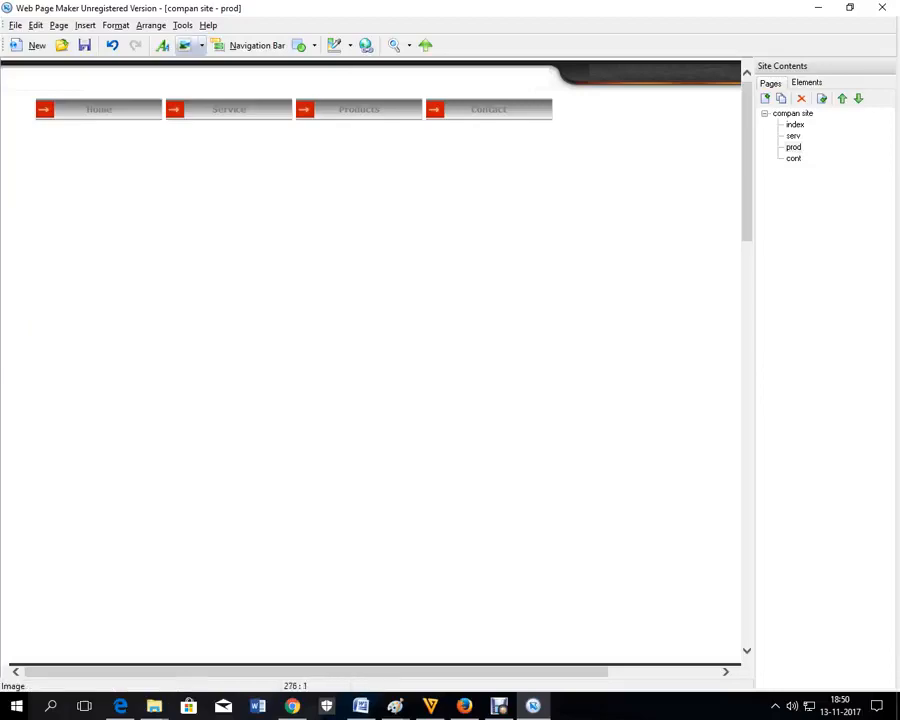
Step: Insert the orange-and-blue house image at 341 by 178, upper left below the navigation bar
left_click(185, 45)
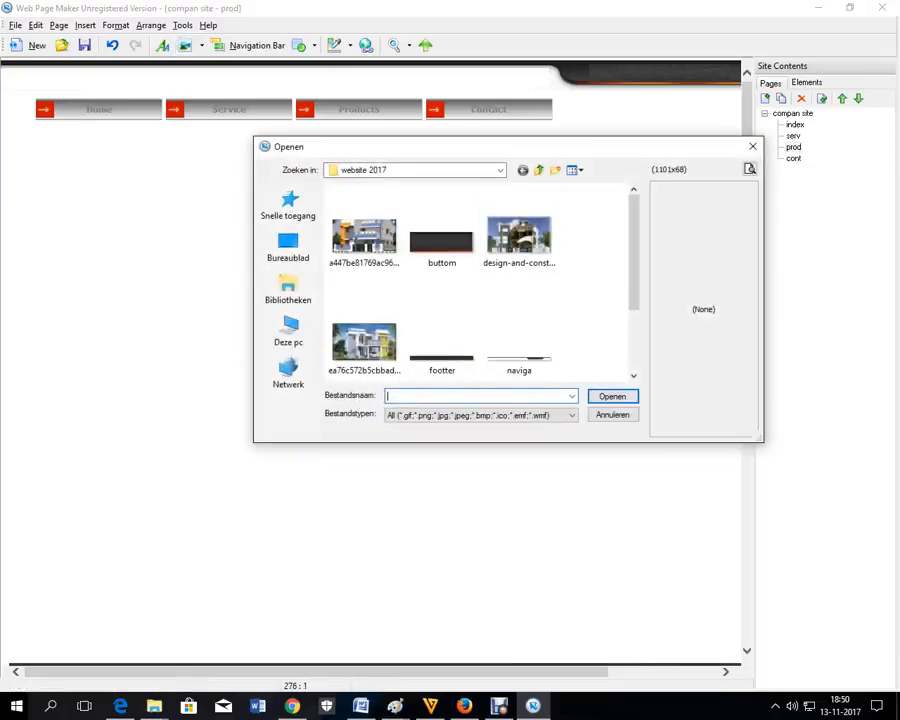
left_click(364, 238)
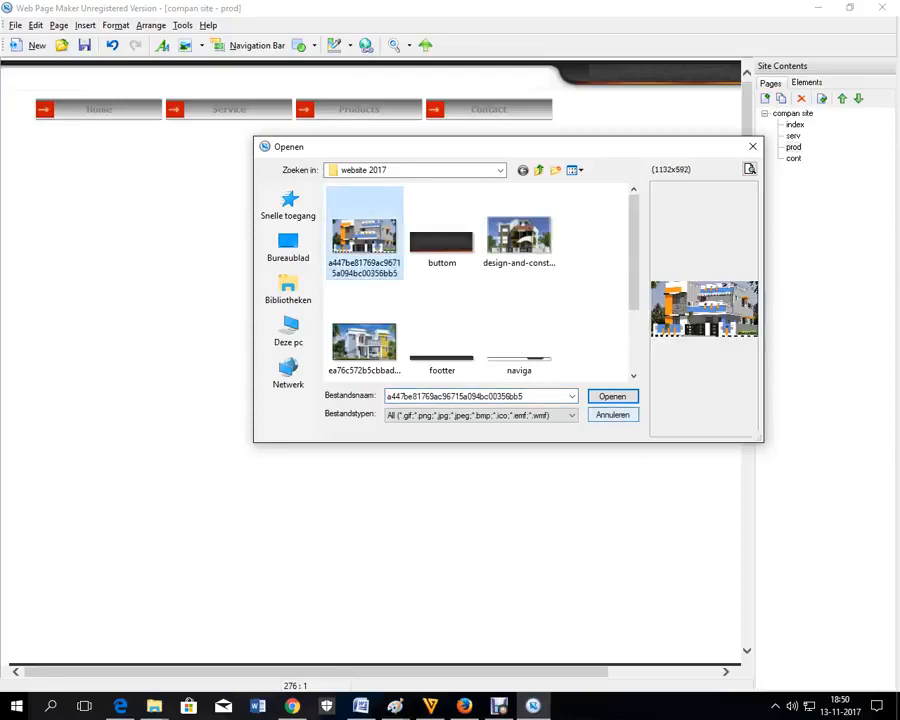
left_click(612, 397)
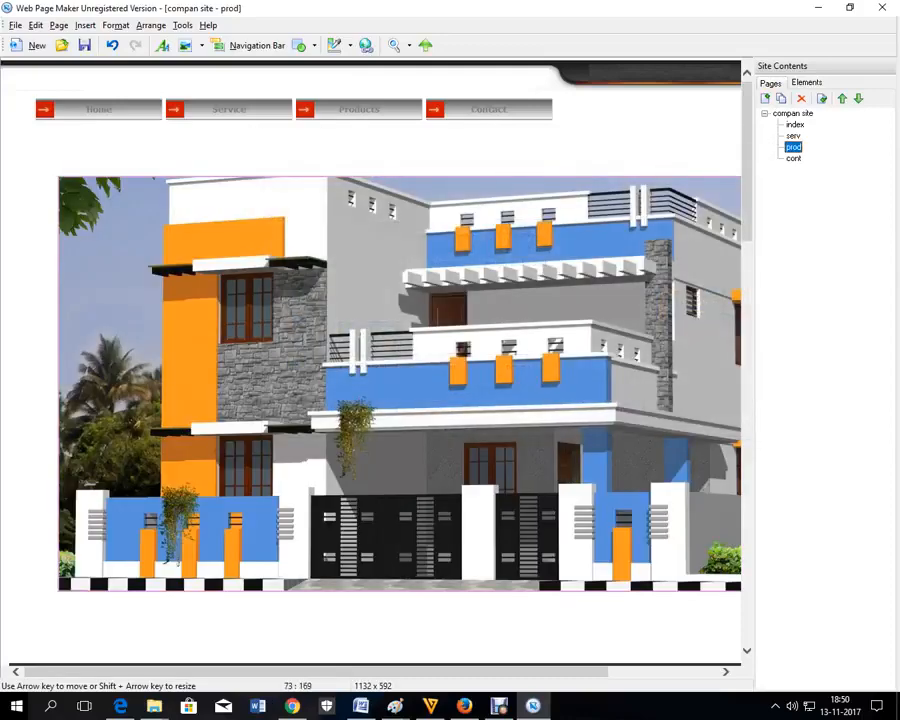
left_click_drag(58, 176, 614, 467)
left_click_drag(713, 537, 138, 224)
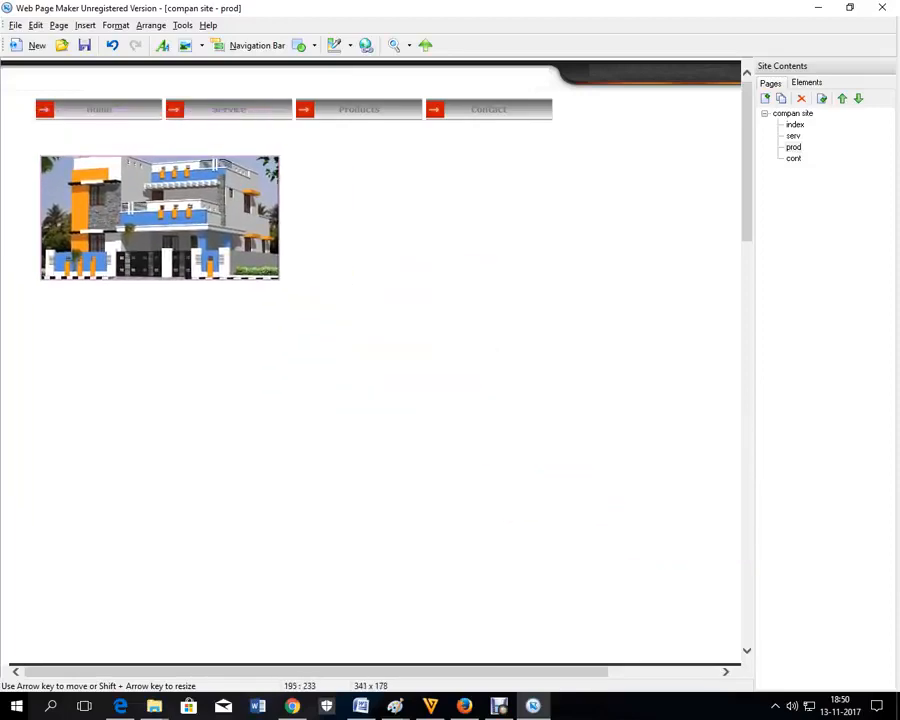
left_click(436, 343)
Step: Insert the design-and-construction house image at 341 by 192 beside the first one
left_click(185, 45)
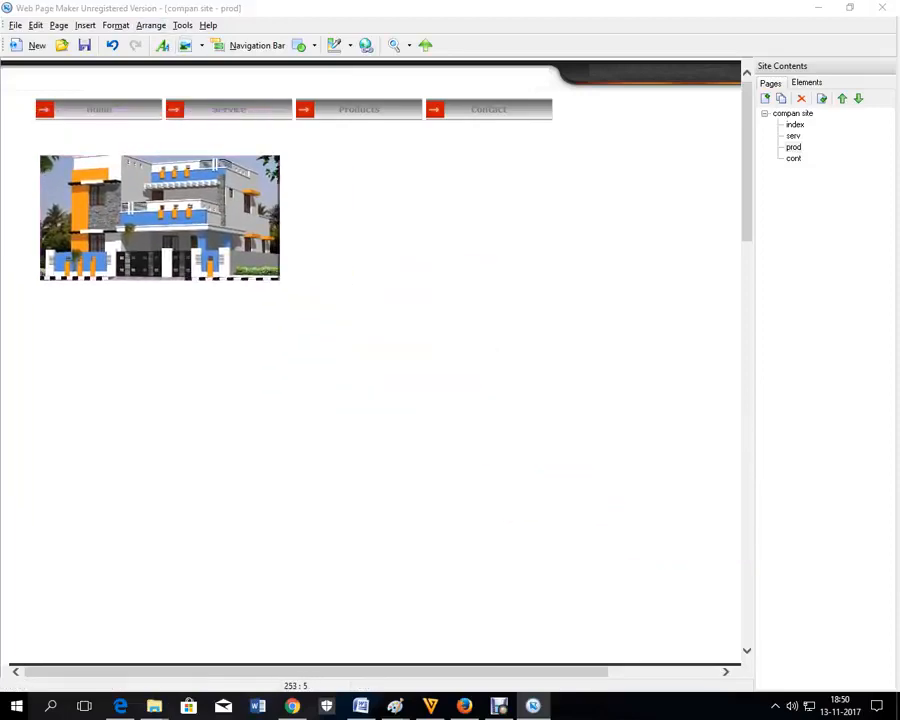
left_click(519, 240)
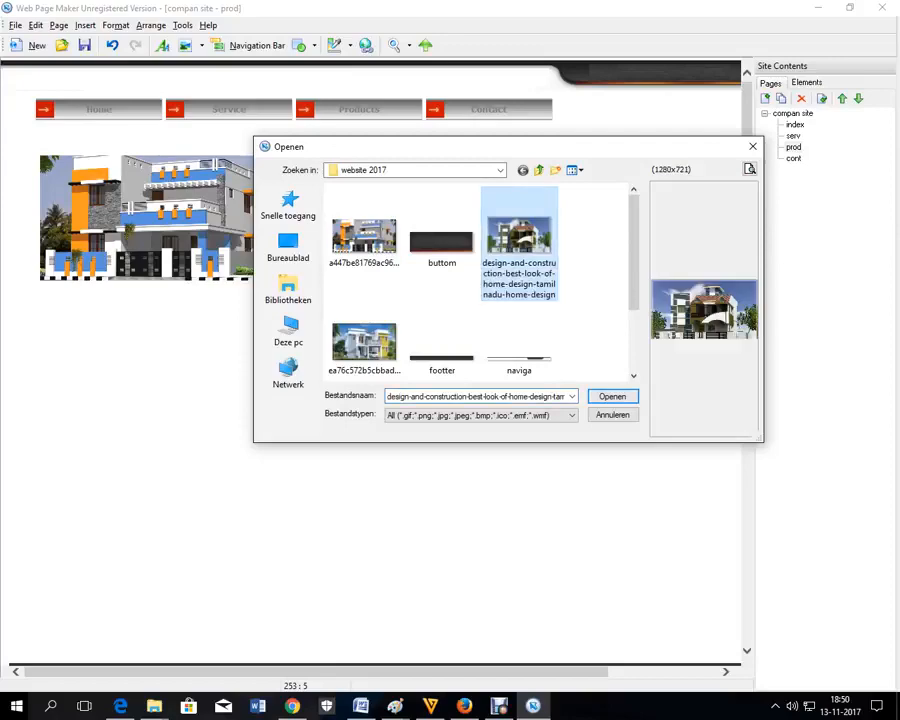
left_click(612, 396)
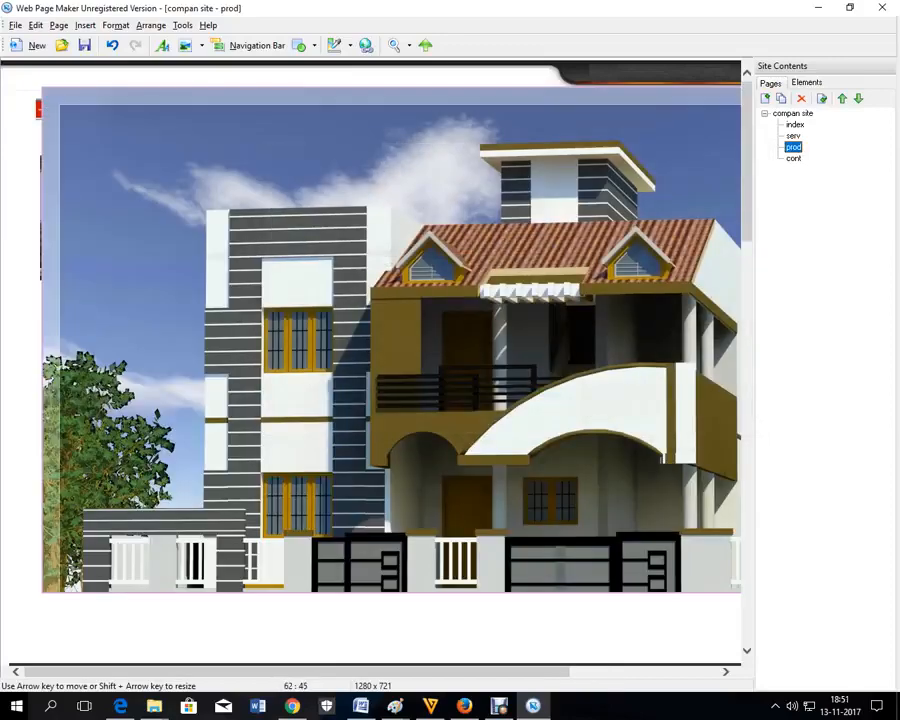
left_click_drag(42, 88, 679, 448)
left_click_drag(729, 518, 358, 220)
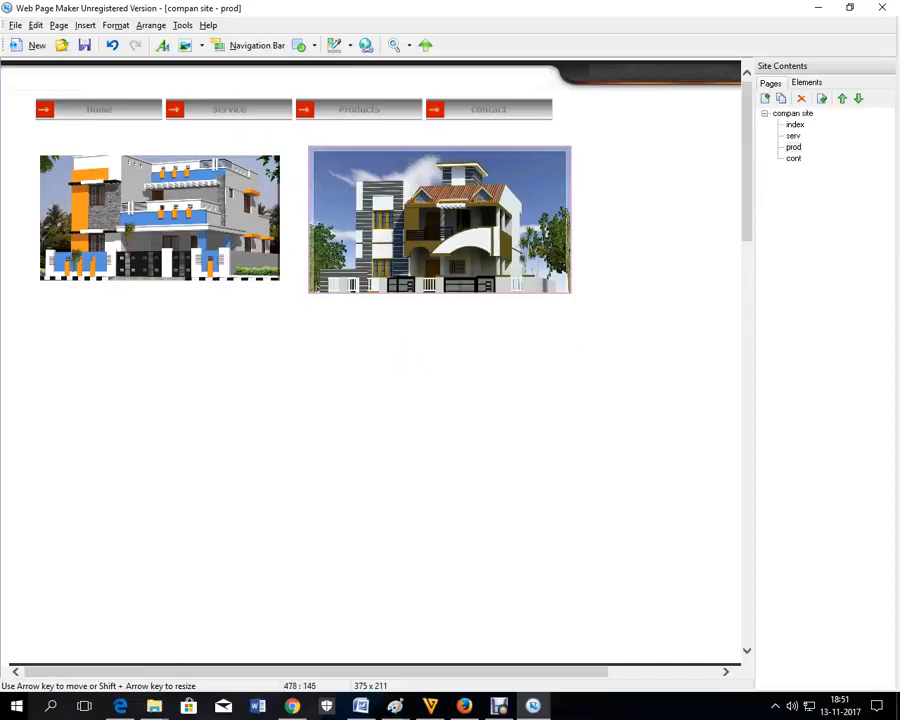
left_click_drag(309, 148, 333, 161)
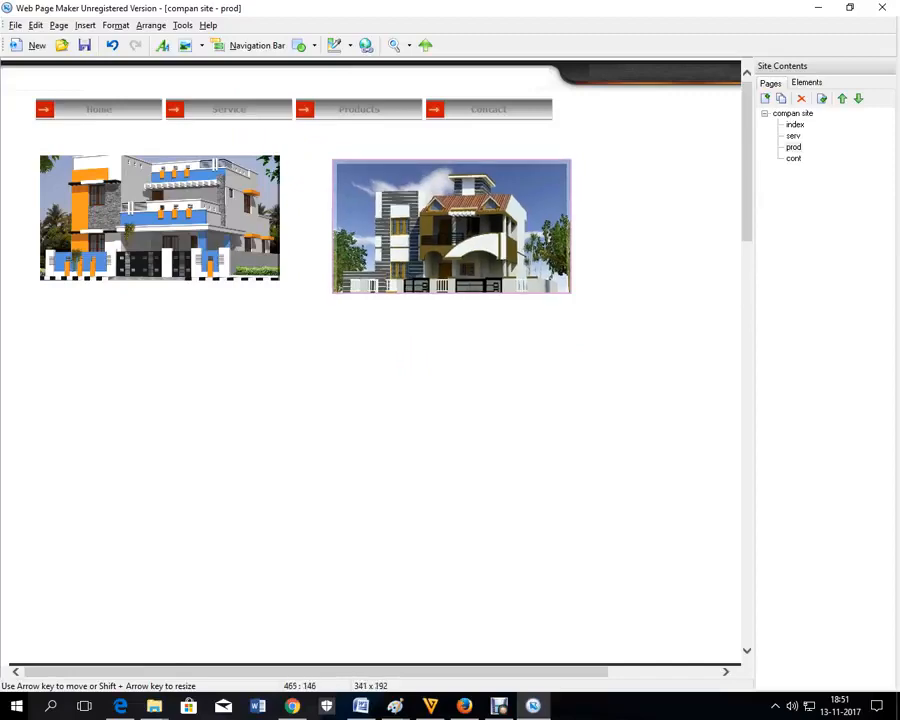
Step: Add the white-and-yellow house image as a third picture and nudge the first two down
left_click(185, 45)
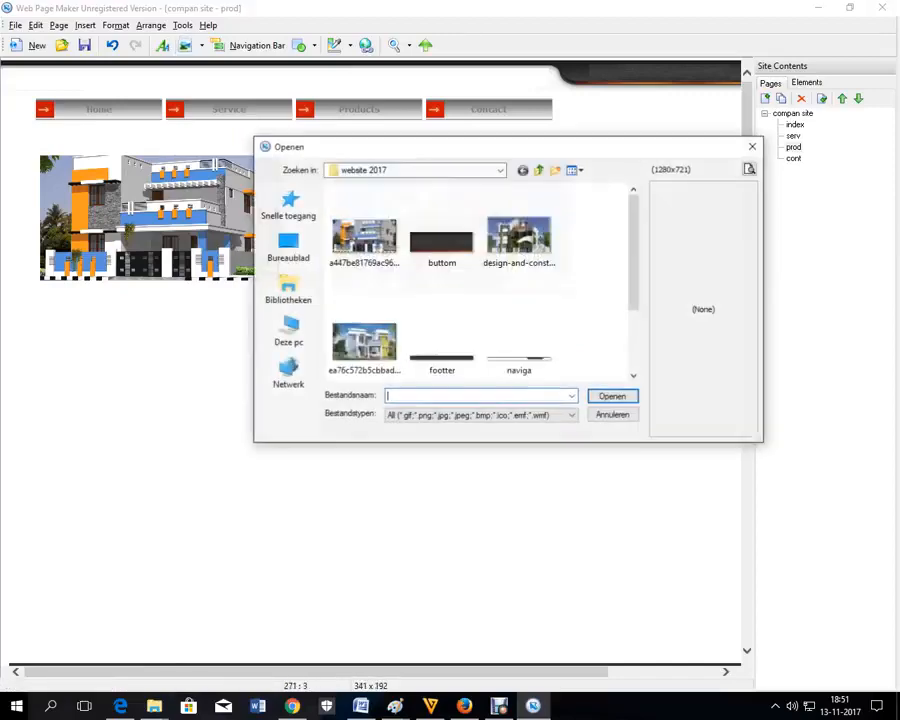
double_click(364, 343)
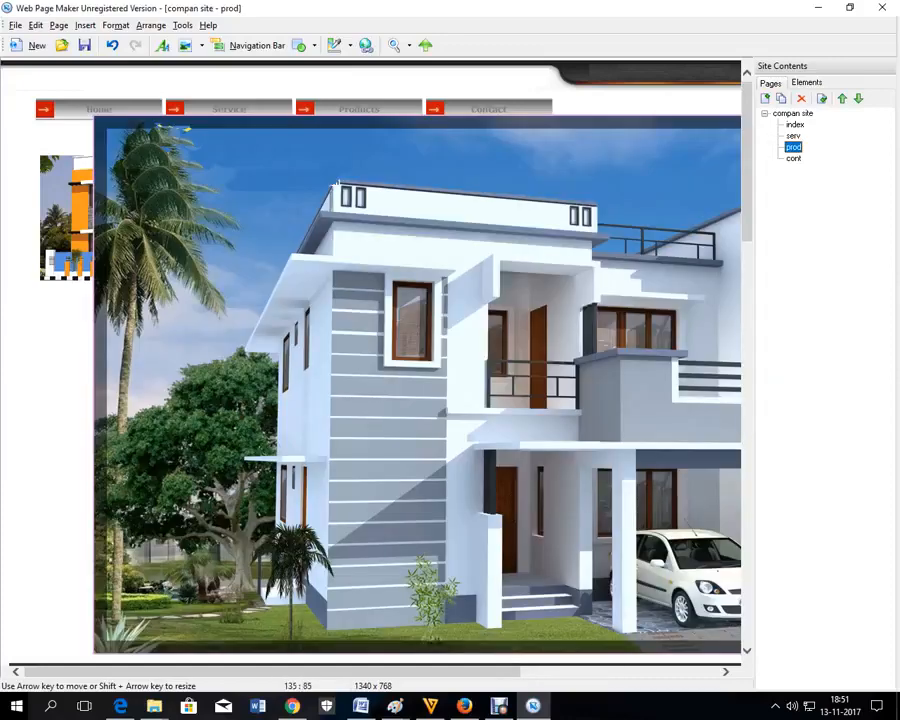
left_click_drag(94, 116, 68, 368)
left_click_drag(142, 243, 141, 266)
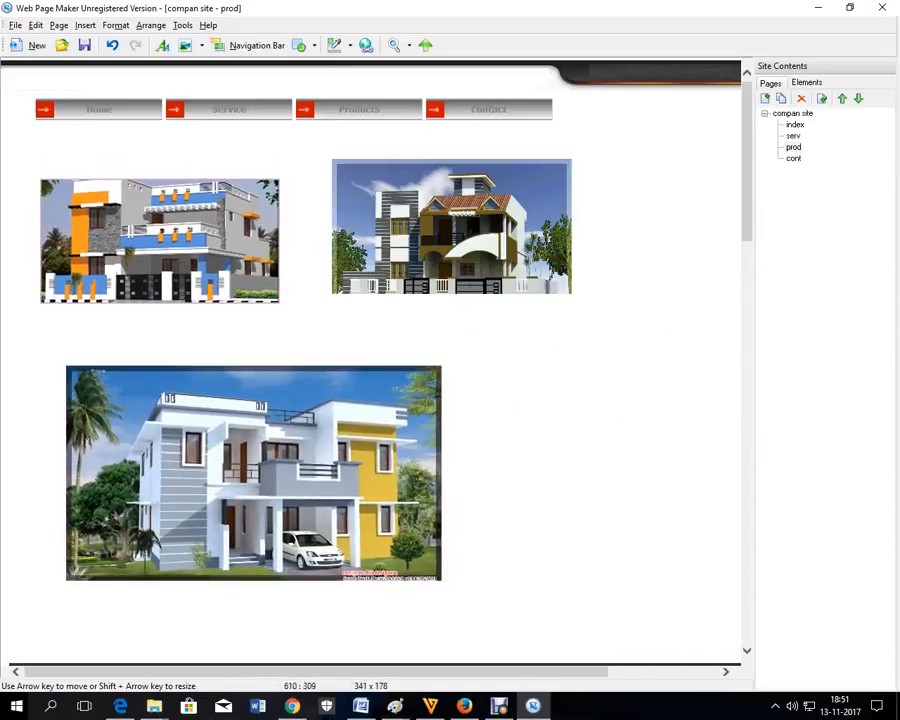
left_click_drag(449, 261, 436, 276)
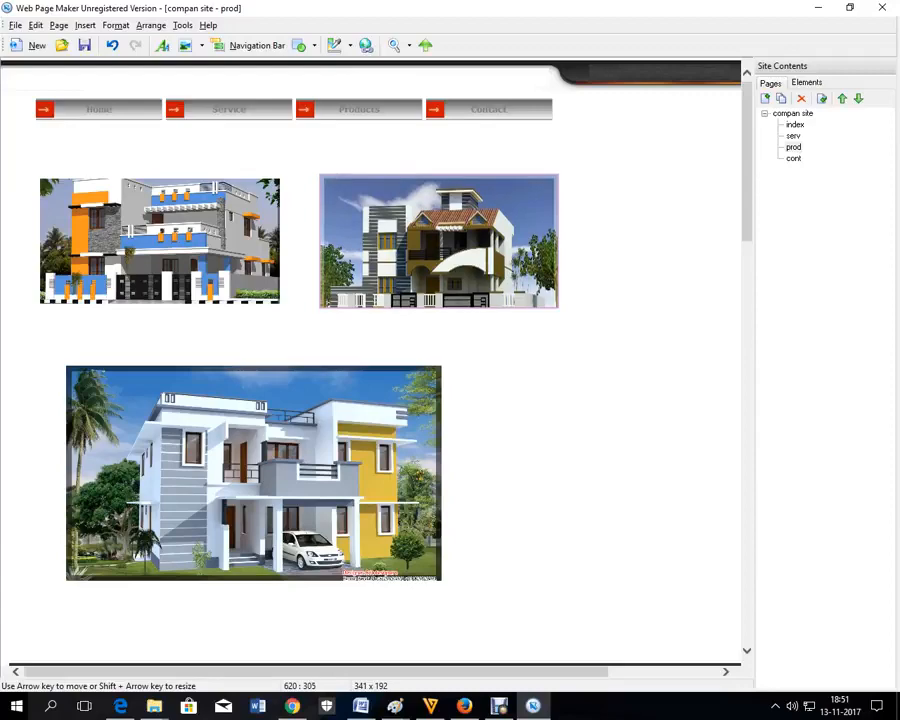
Step: Enlarge the third house image to about 660 by 378 below the pair
left_click(418, 492)
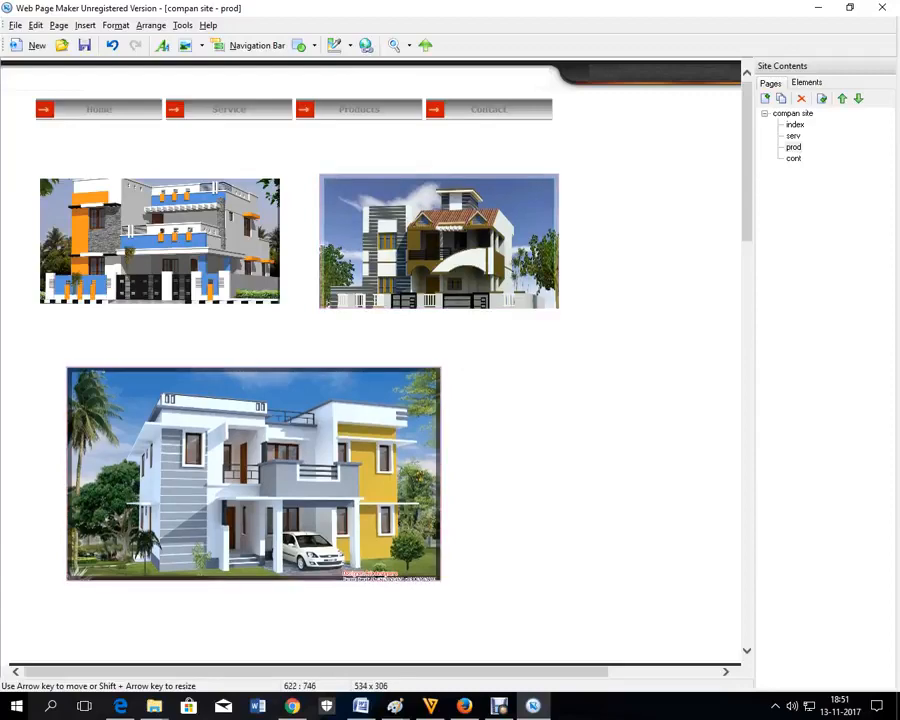
left_click_drag(439, 580, 572, 629)
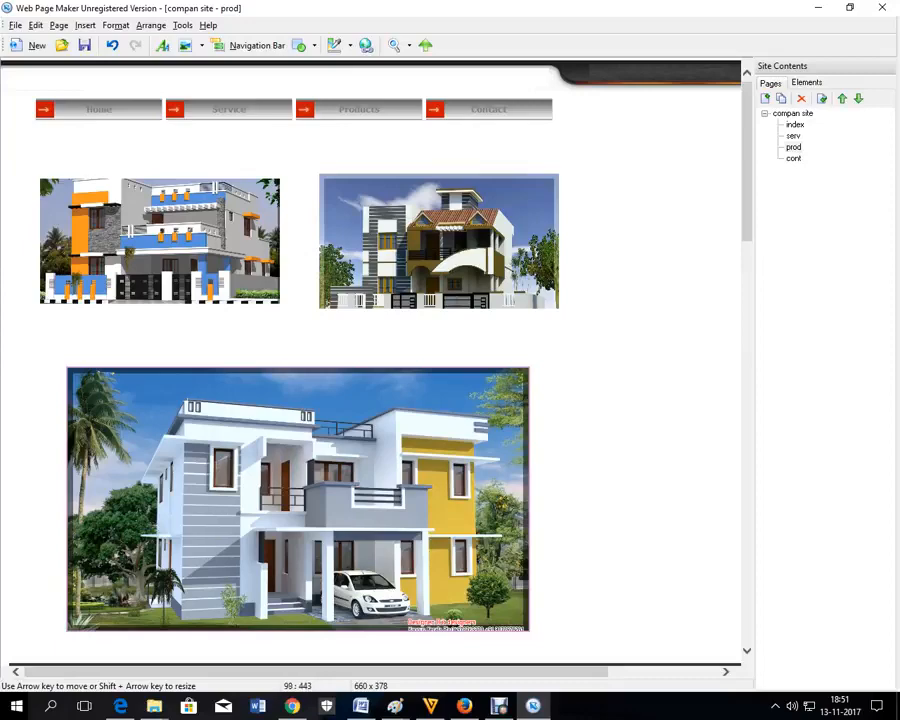
left_click_drag(67, 368, 37, 350)
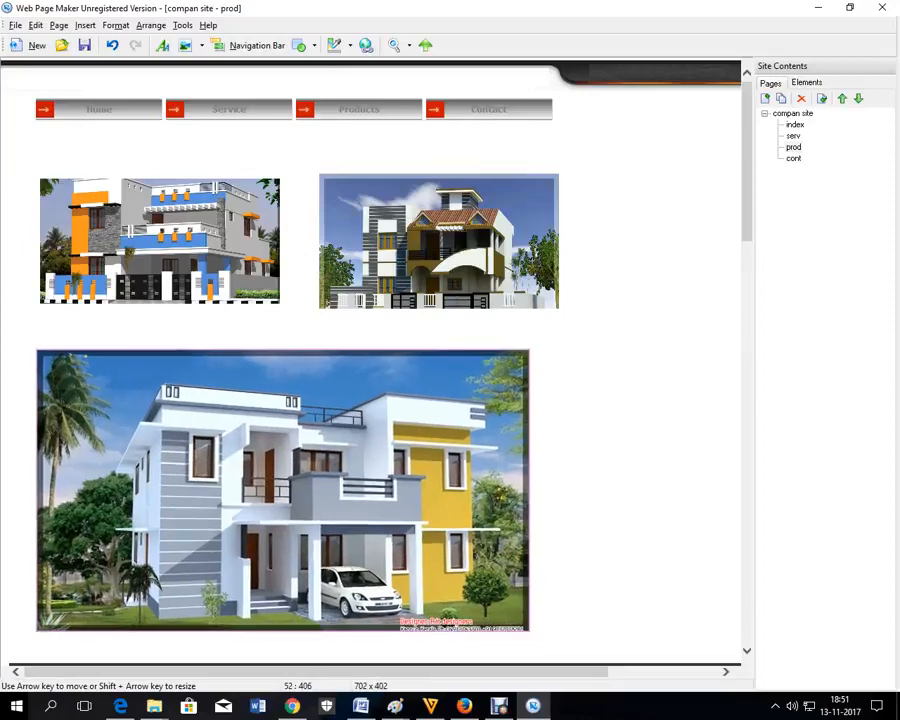
left_click_drag(514, 405, 526, 405)
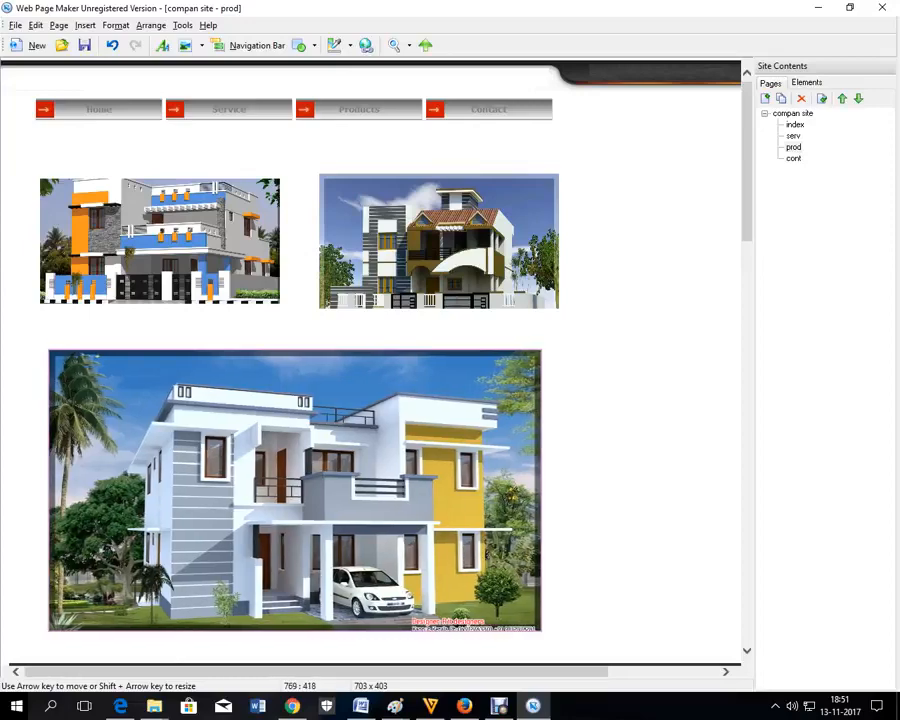
left_click_drag(541, 350, 569, 334)
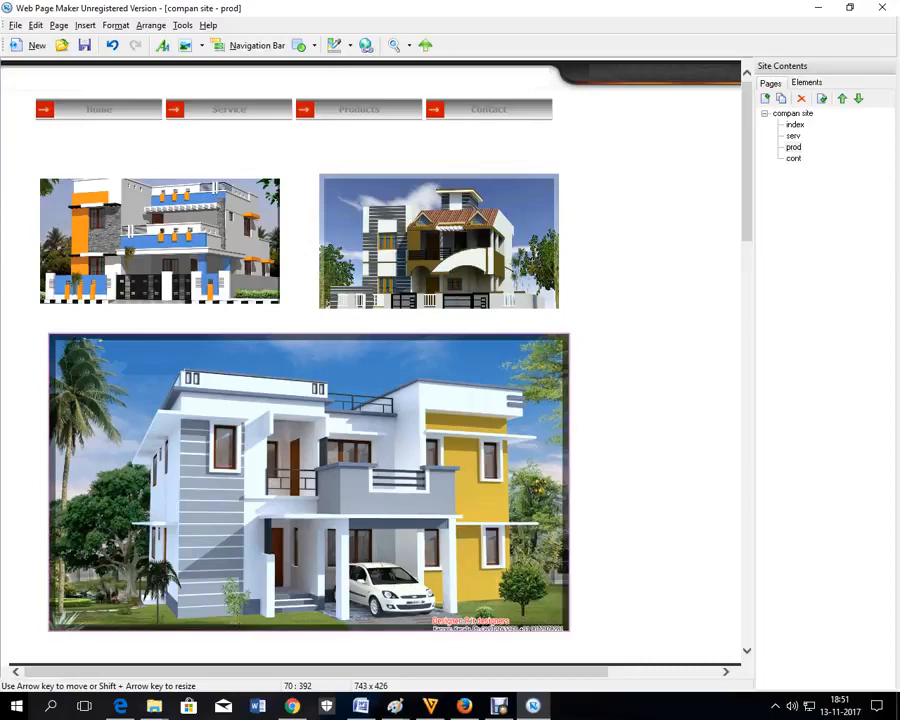
left_click_drag(49, 334, 37, 327)
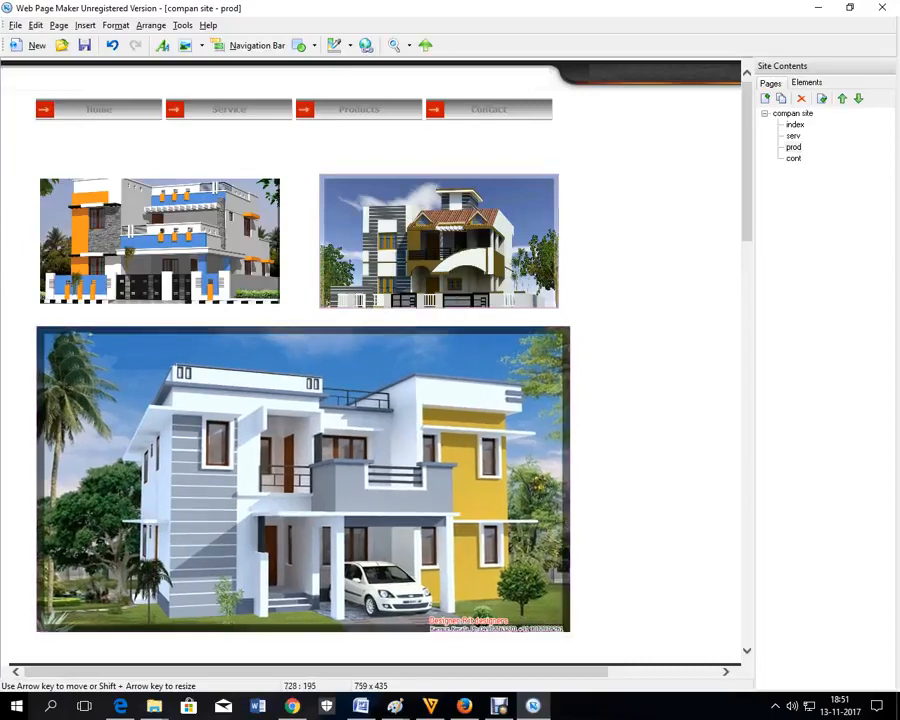
Step: Shift the upper-right house image slightly right and open the cont page
left_click_drag(511, 196, 519, 194)
left_click(621, 220)
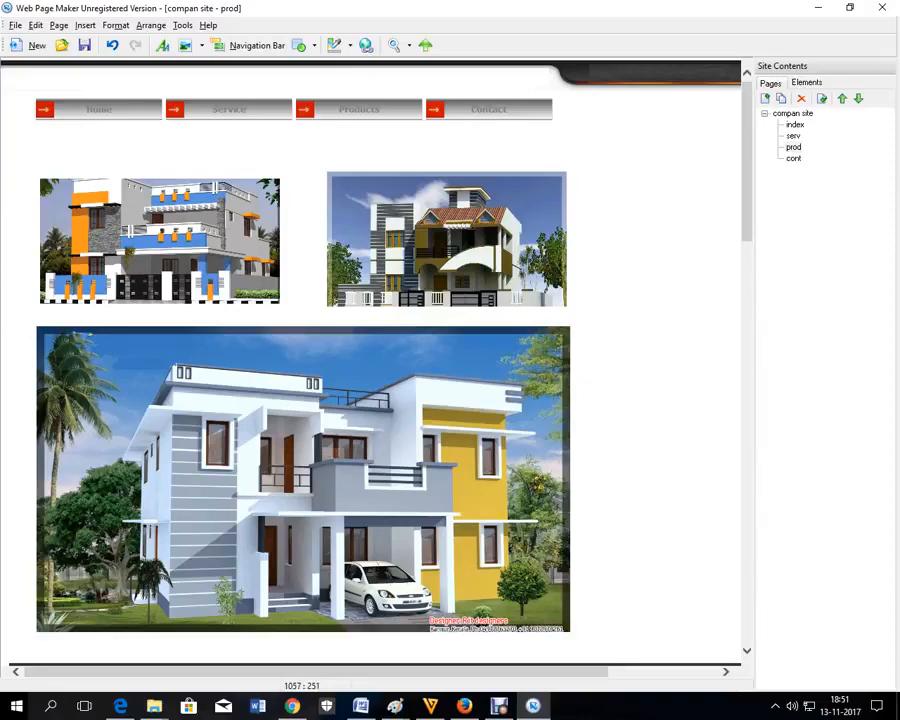
double_click(793, 158)
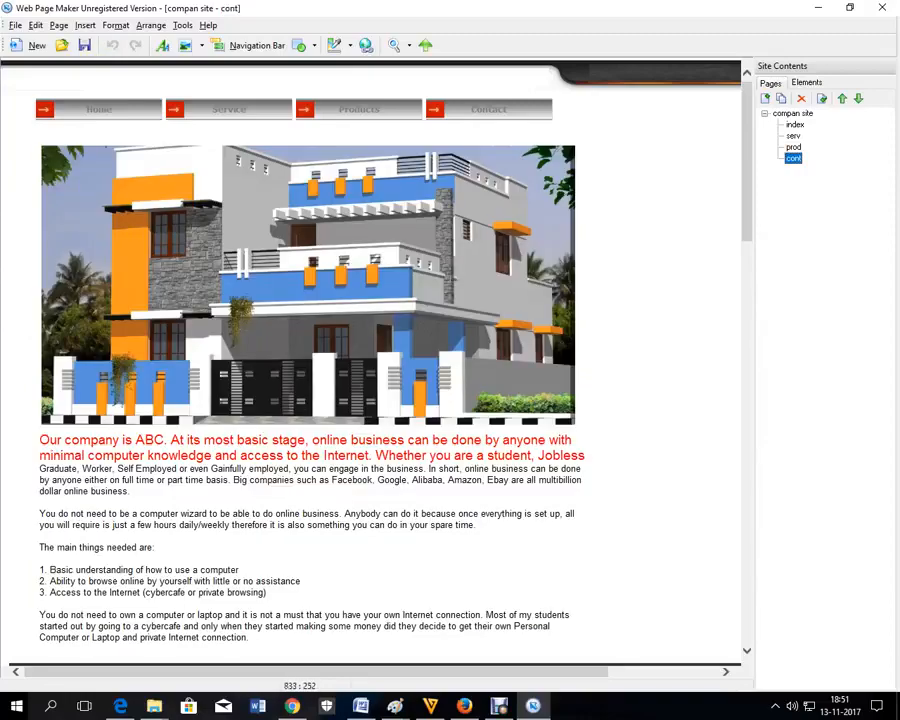
Step: Delete the large house picture and move the company text up under the navigation bar
left_click(409, 276)
key("Delete")
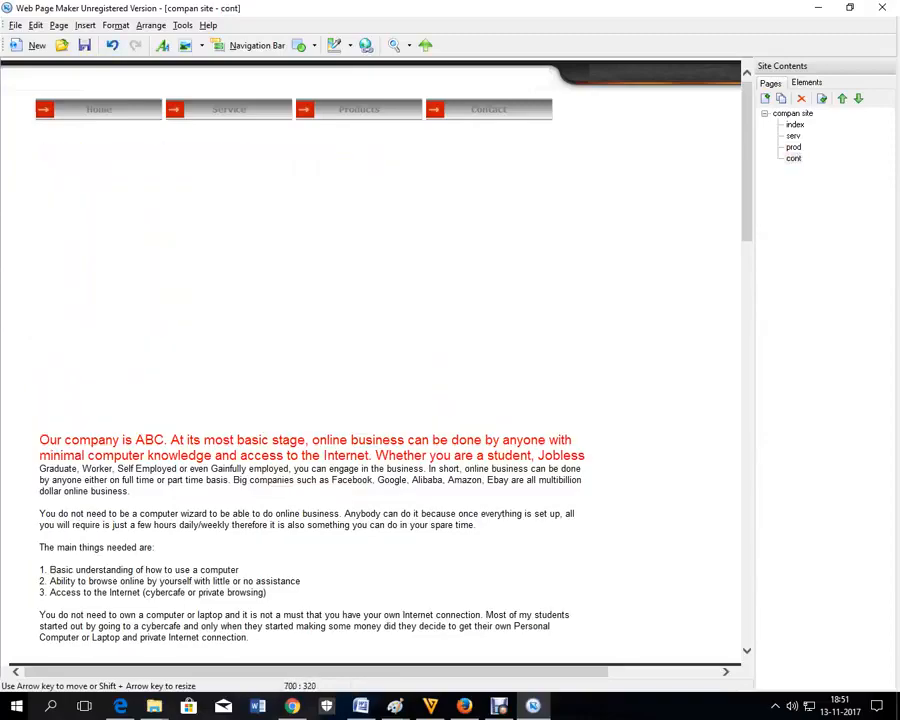
left_click_drag(392, 505, 407, 291)
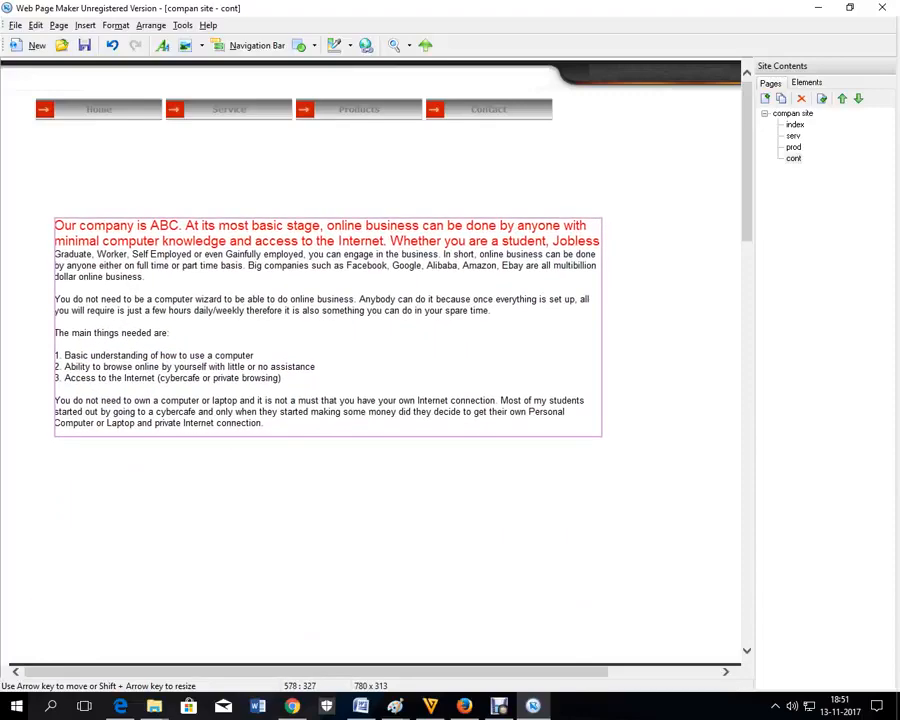
Step: Replace the company text with a two-line contact message giving a phone number and e-mail address
double_click(274, 323)
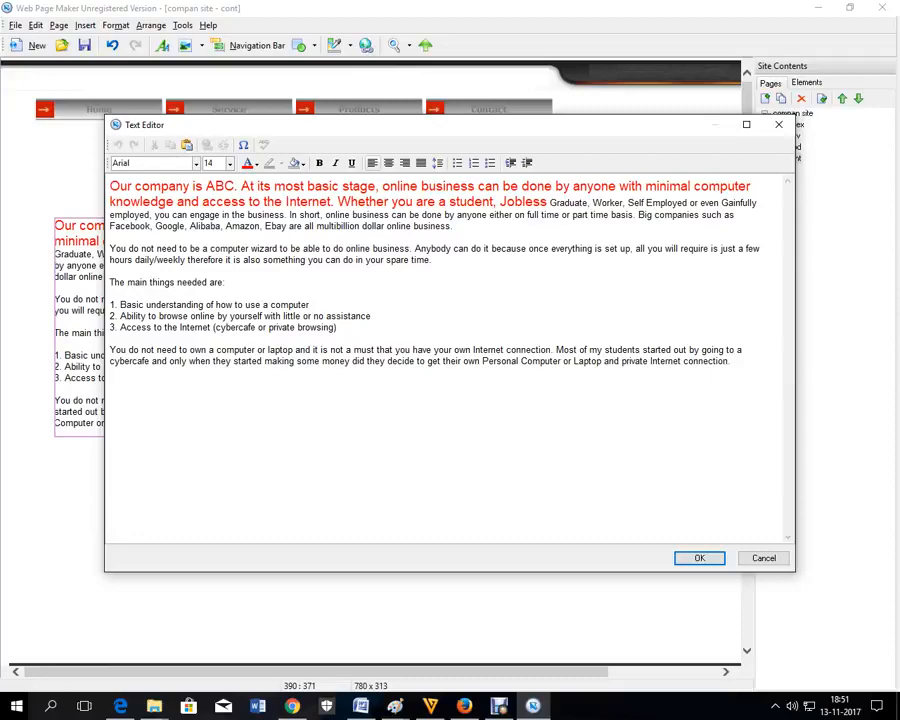
left_click_drag(110, 187, 112, 373)
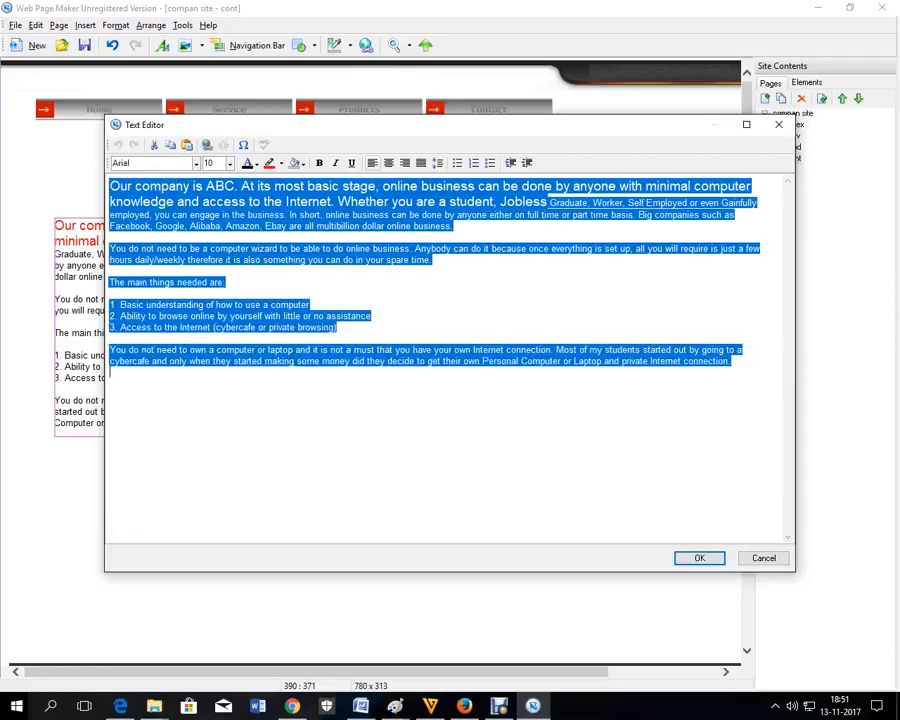
key("Delete")
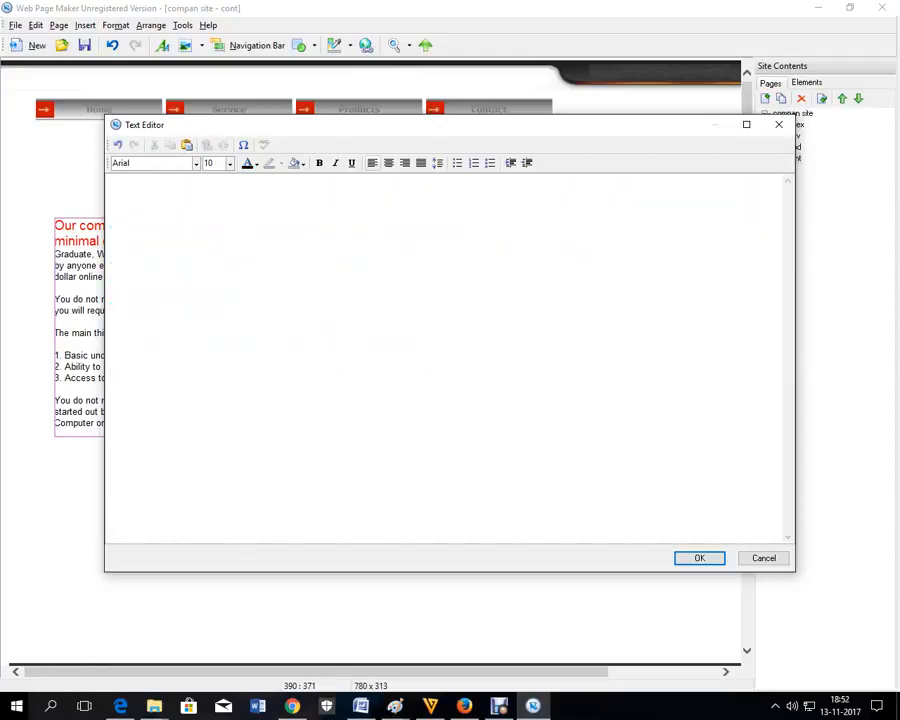
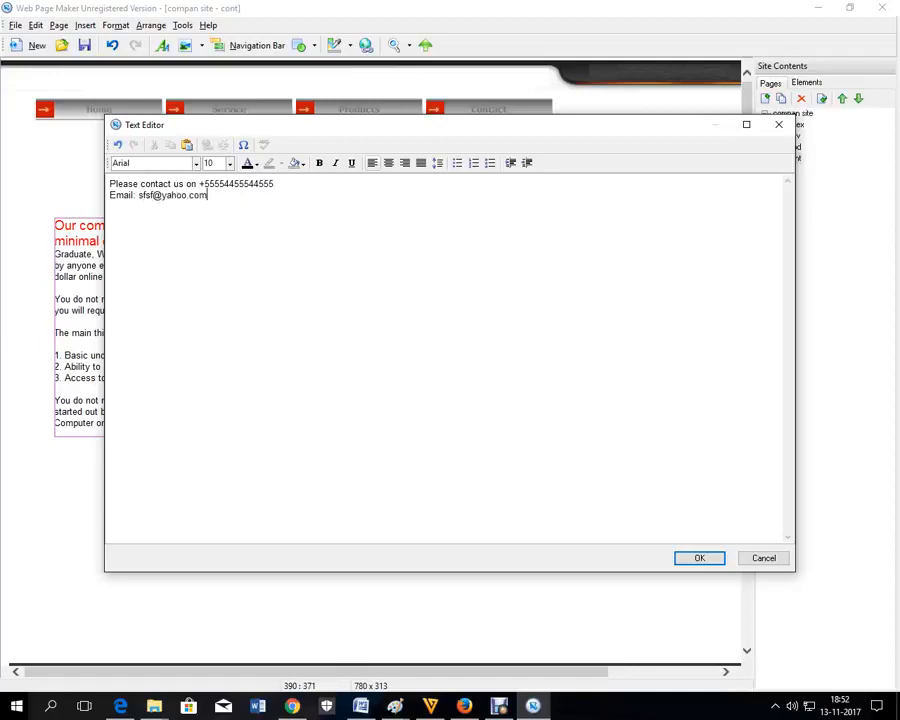
key("ctrl+a")
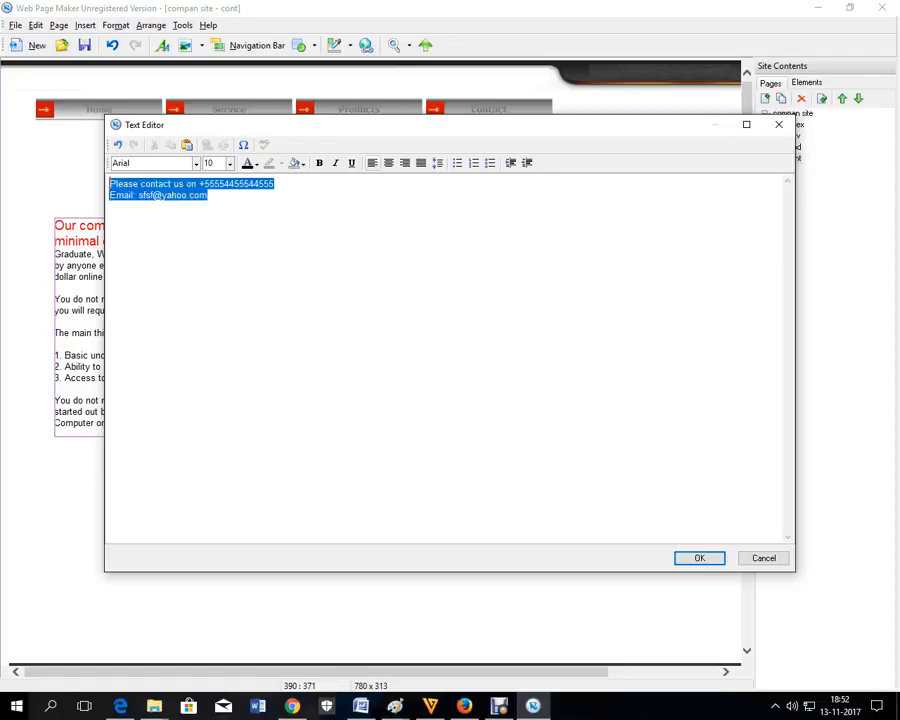
Step: Set the contact text to size 20 with a navy highlight and apply it
left_click(229, 163)
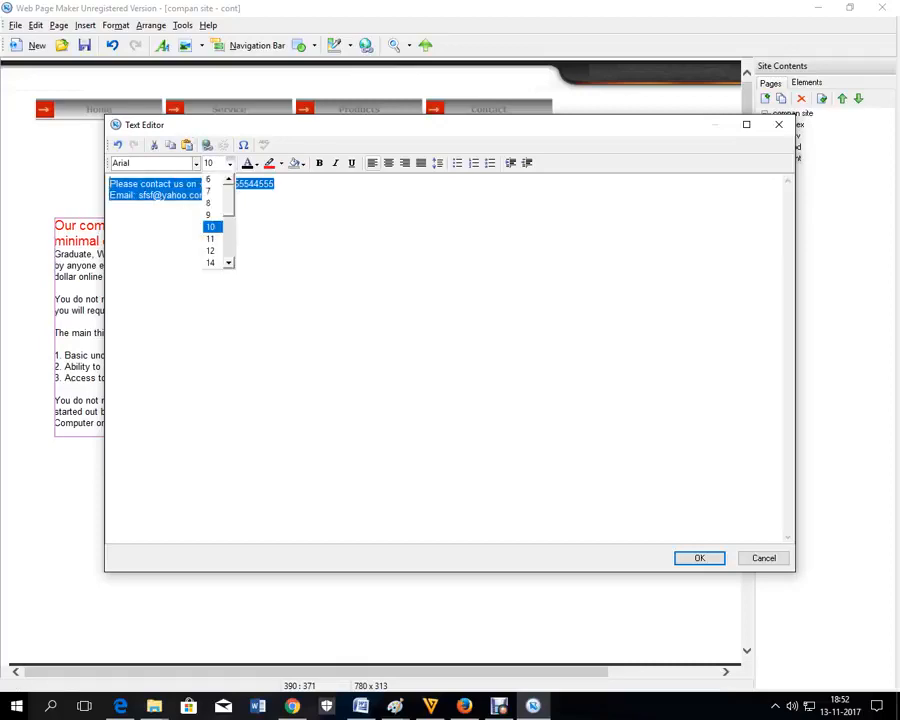
left_click(229, 262)
left_click(229, 262)
left_click(229, 262)
left_click(211, 262)
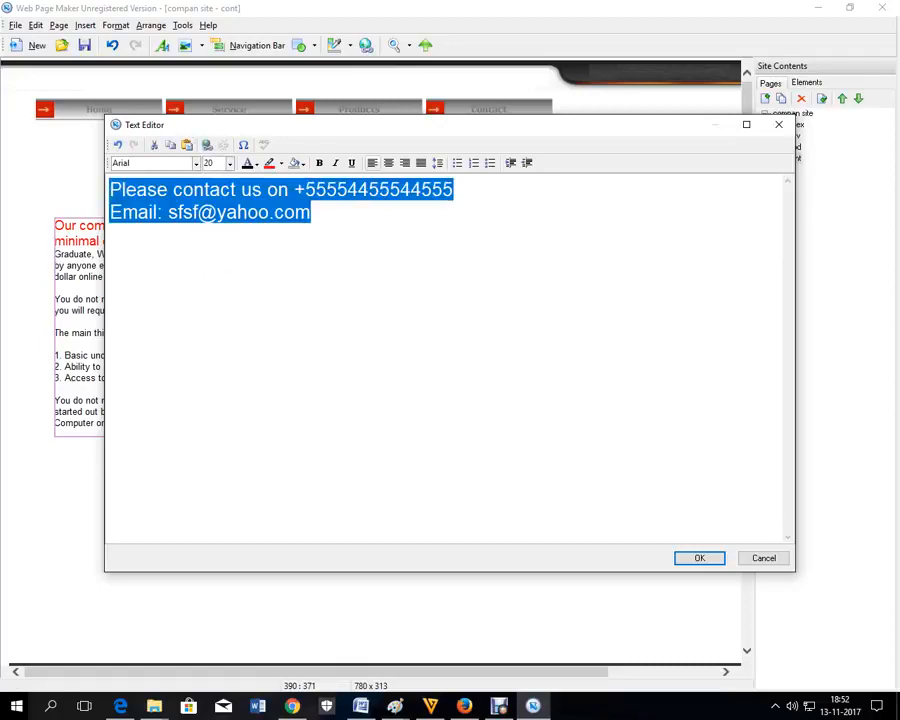
left_click(281, 163)
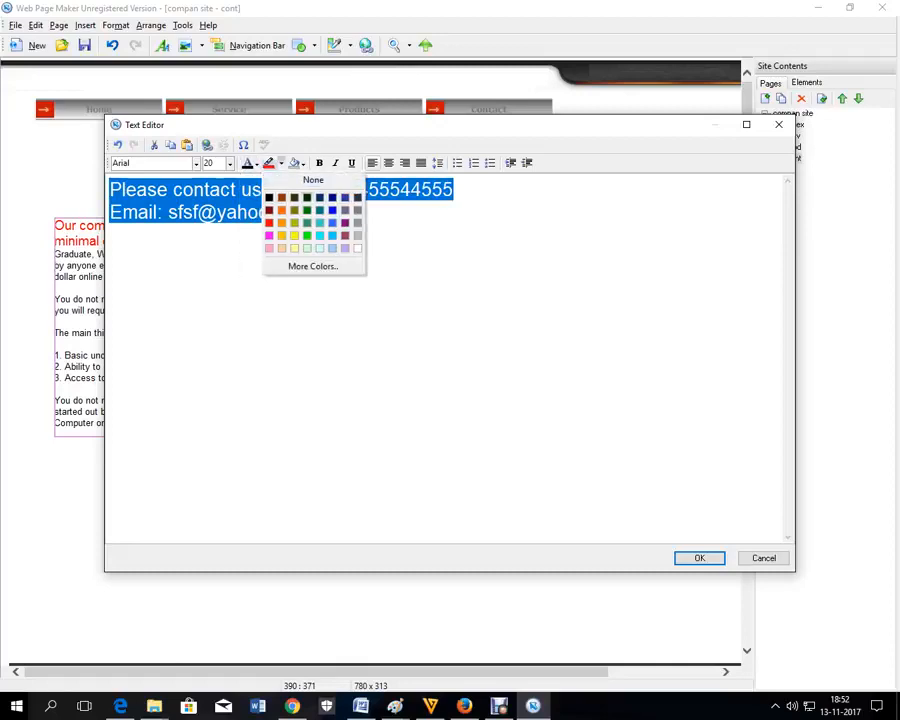
left_click(332, 198)
left_click(699, 558)
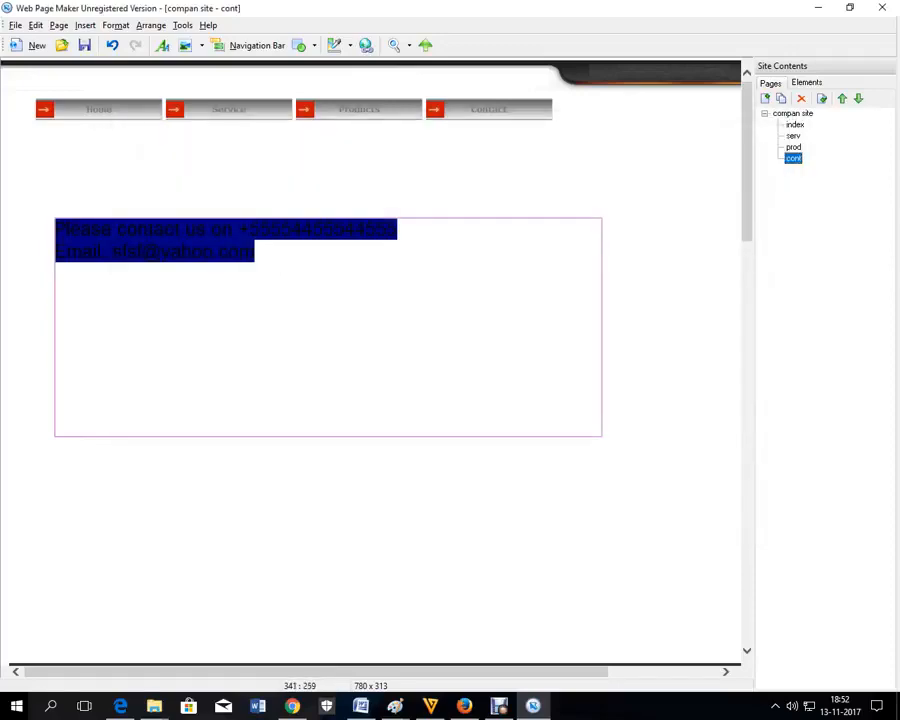
Step: Reopen the contact text and try other highlight and font colours
double_click(264, 260)
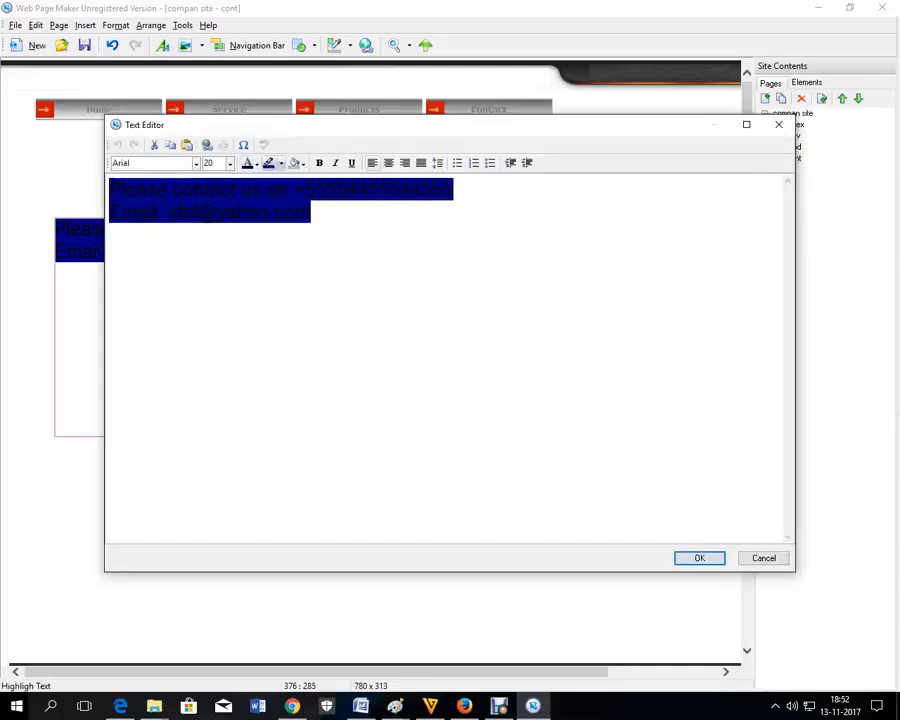
left_click(281, 163)
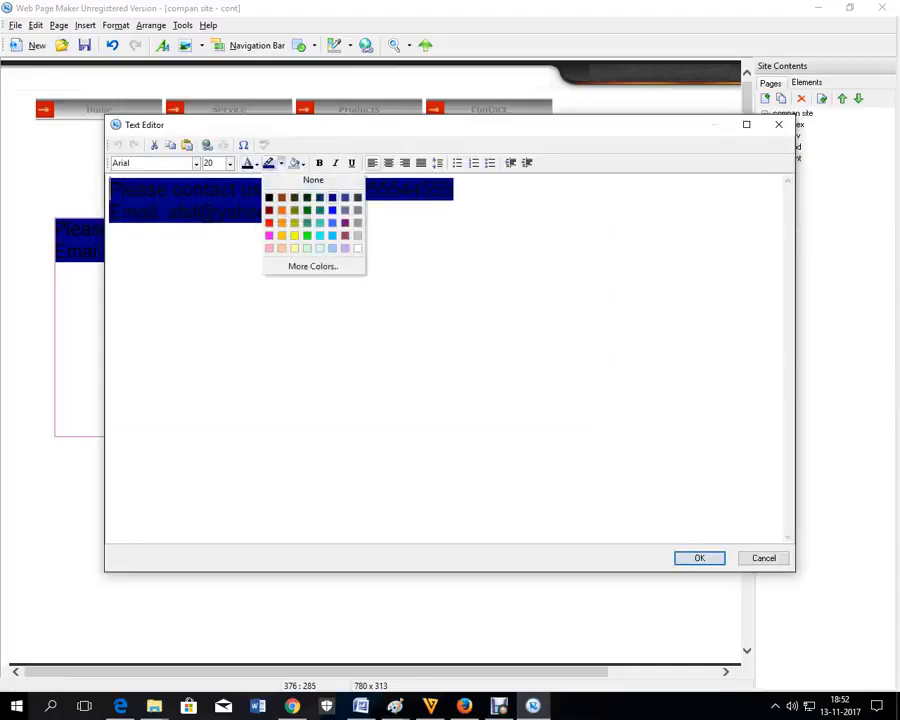
left_click(298, 180)
left_click(257, 163)
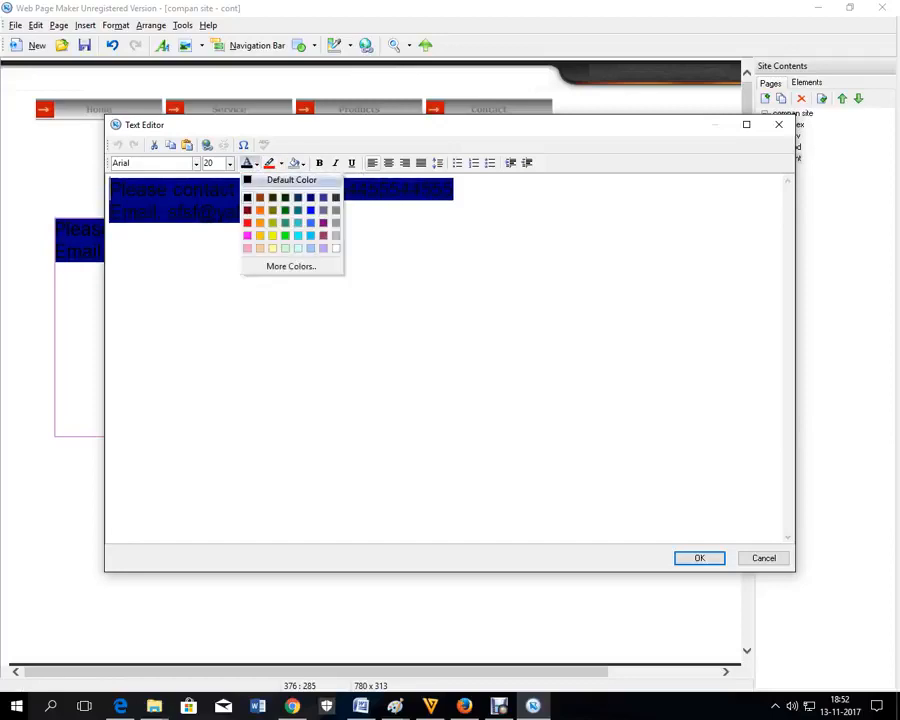
left_click(285, 180)
left_click(311, 213)
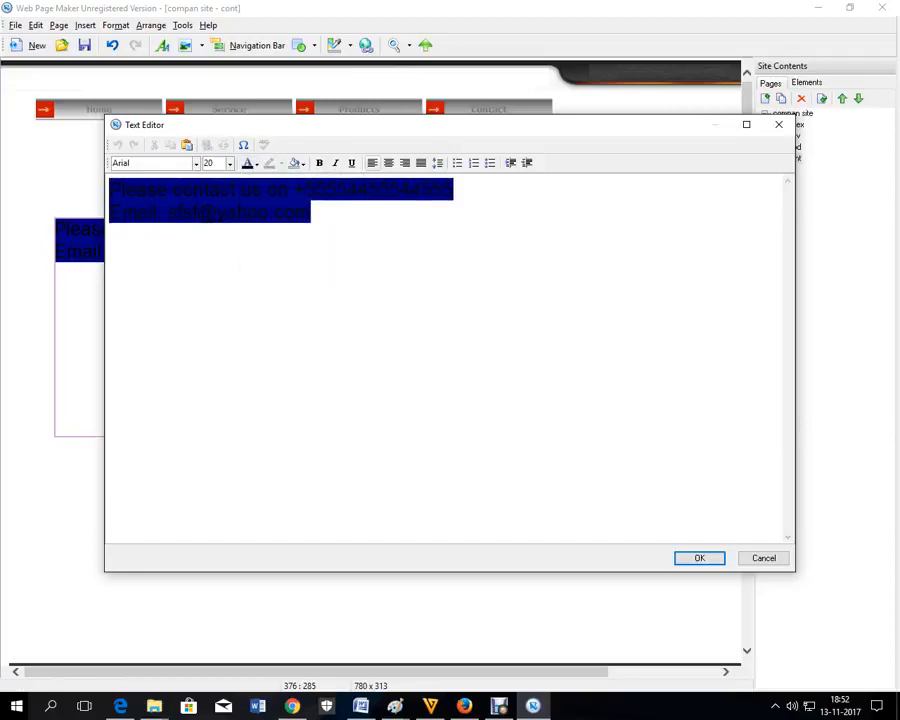
Step: Remove the highlight, make the contact text blue, and move it under the navigation bar
key("ctrl+a")
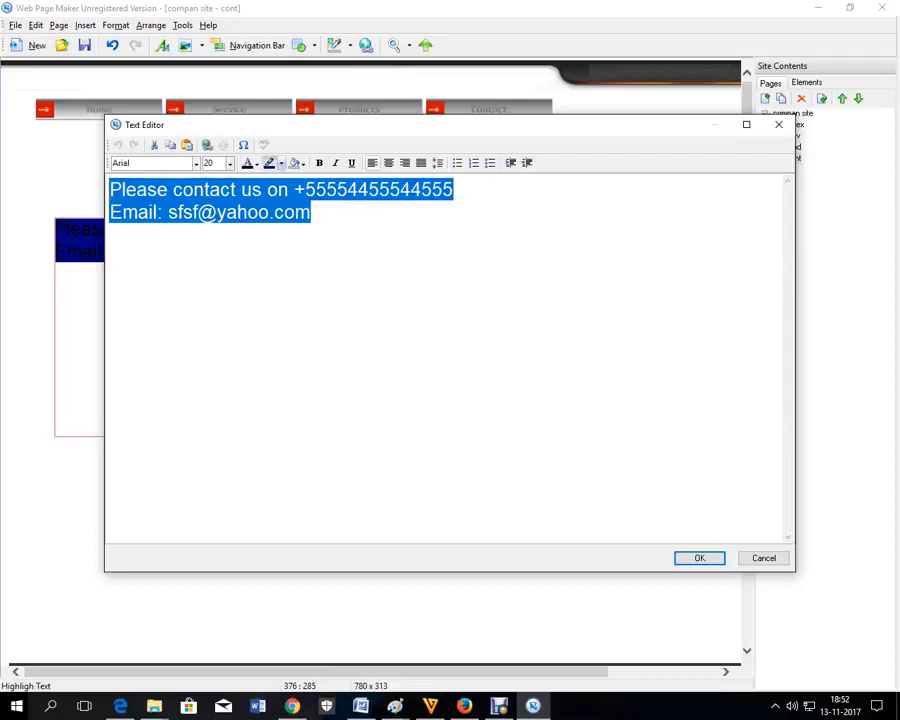
left_click(281, 163)
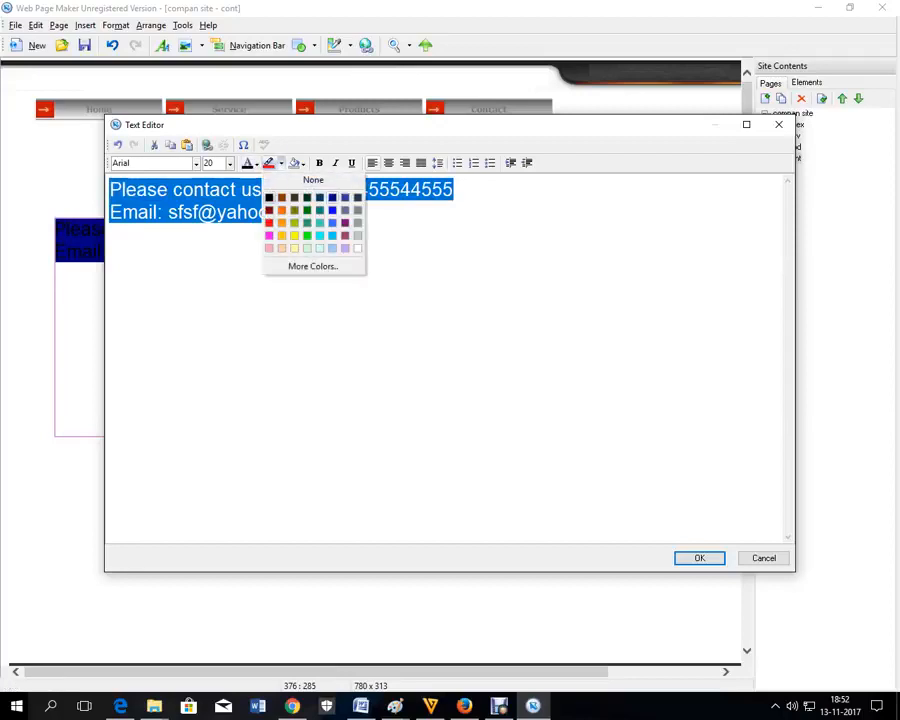
left_click(281, 163)
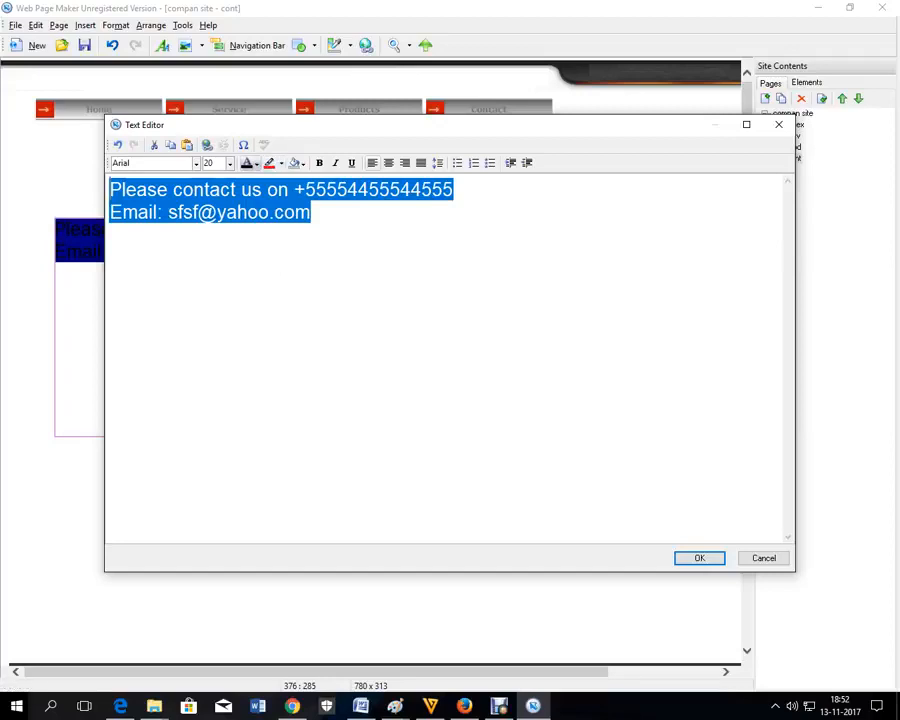
left_click(256, 163)
left_click(310, 211)
left_click(311, 212)
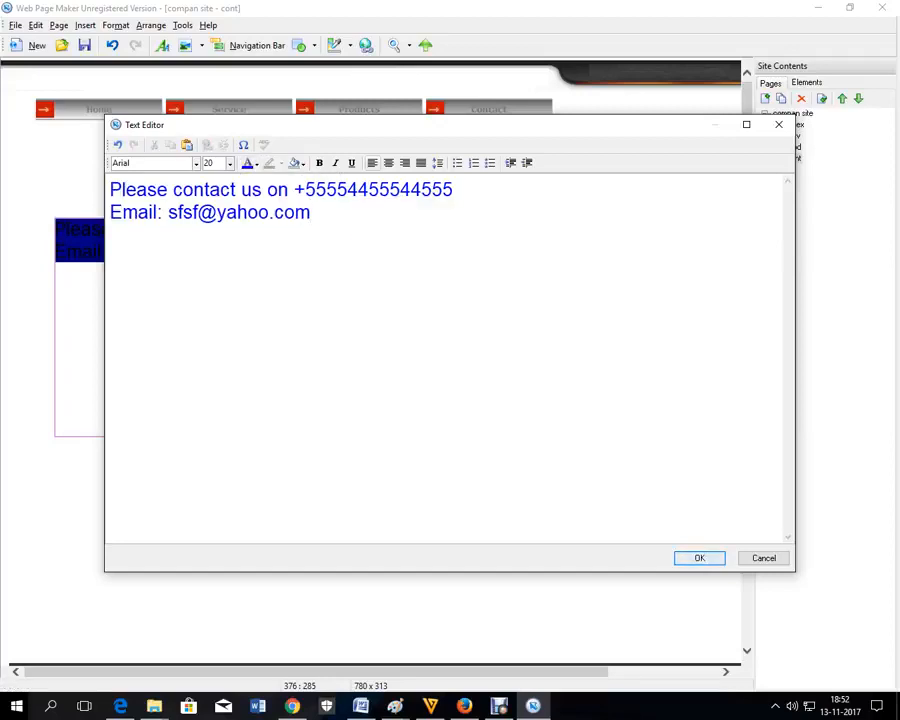
left_click(699, 558)
left_click_drag(302, 295, 290, 223)
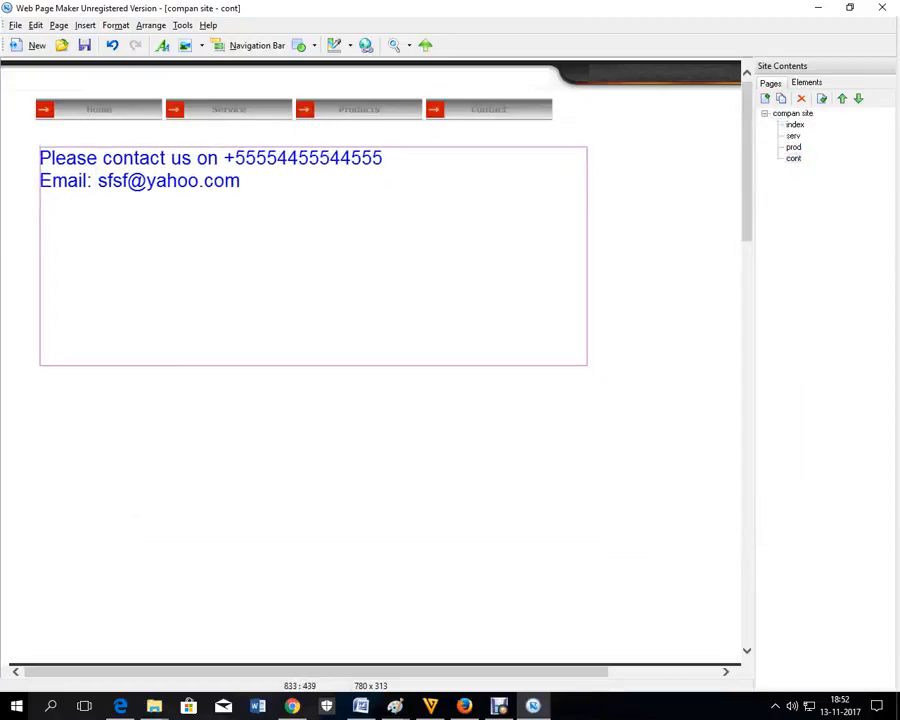
Step: Return to the index page and bring up its navigation bar's options
left_click(605, 373)
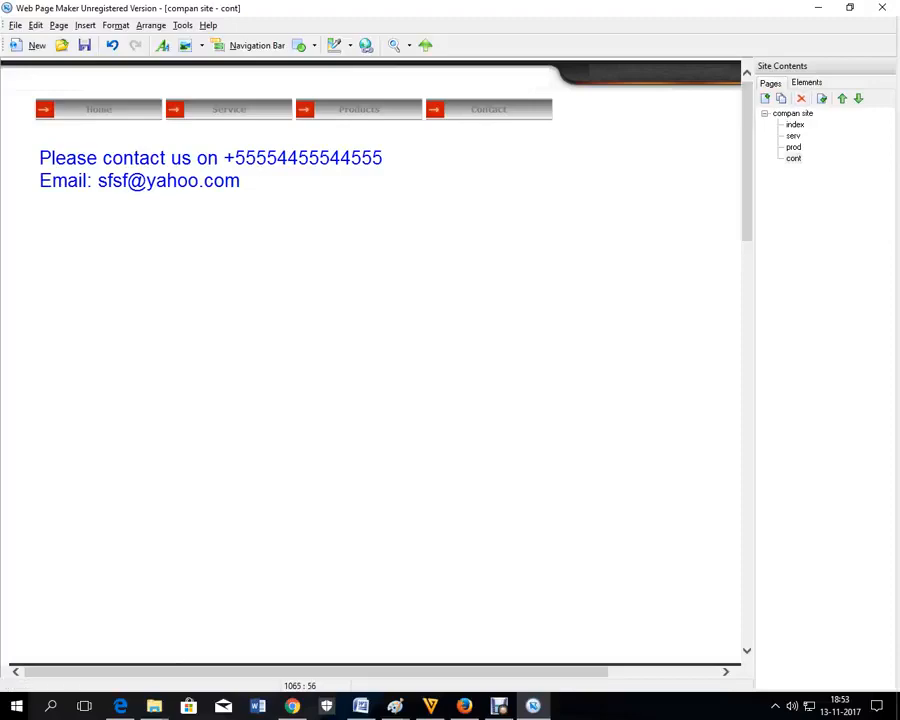
double_click(795, 125)
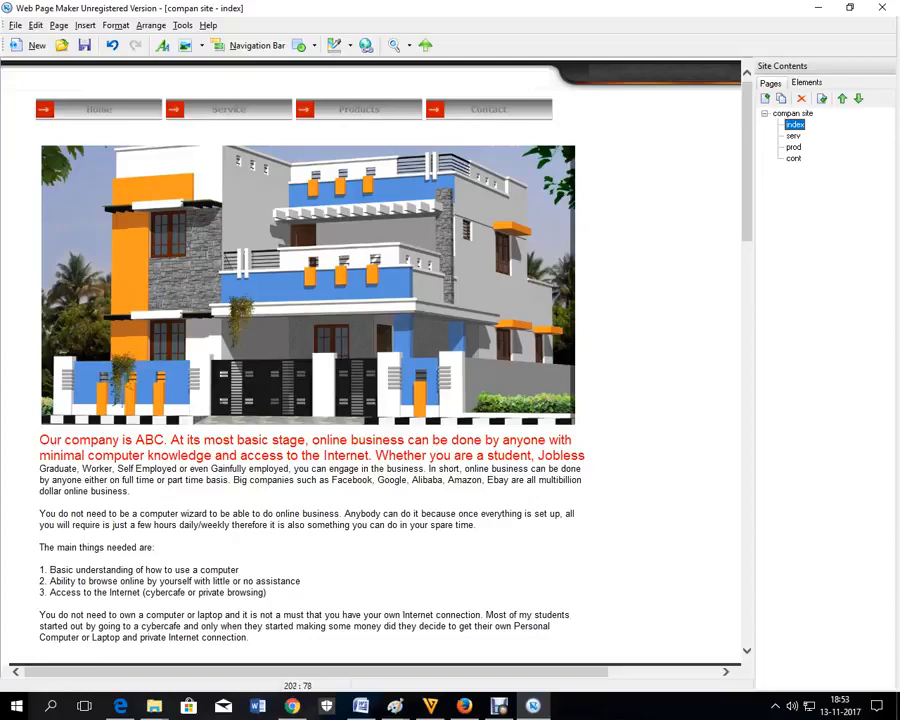
left_click(136, 112)
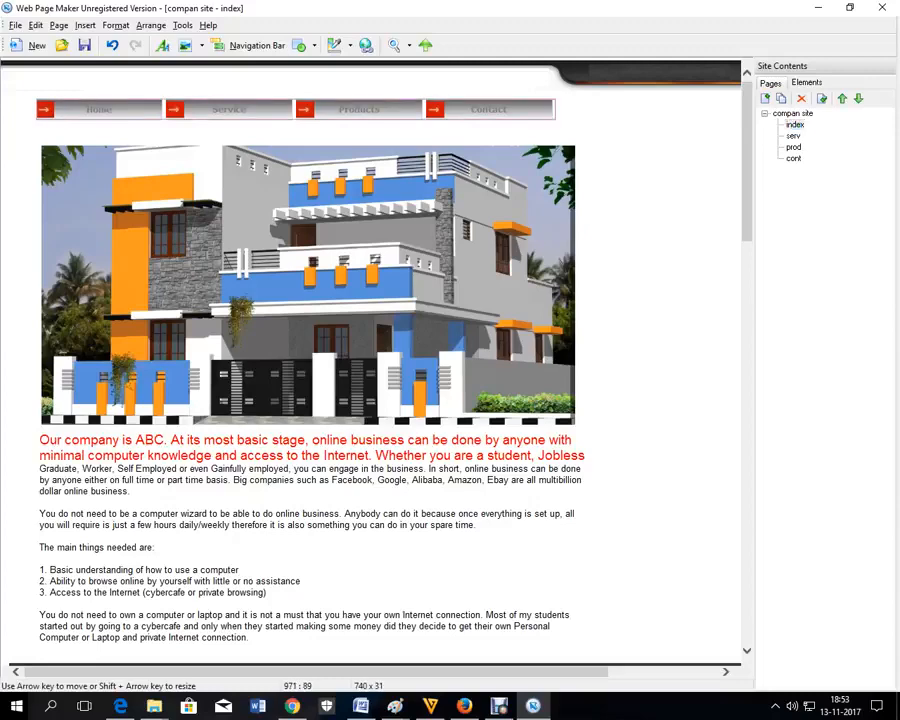
left_click(793, 136)
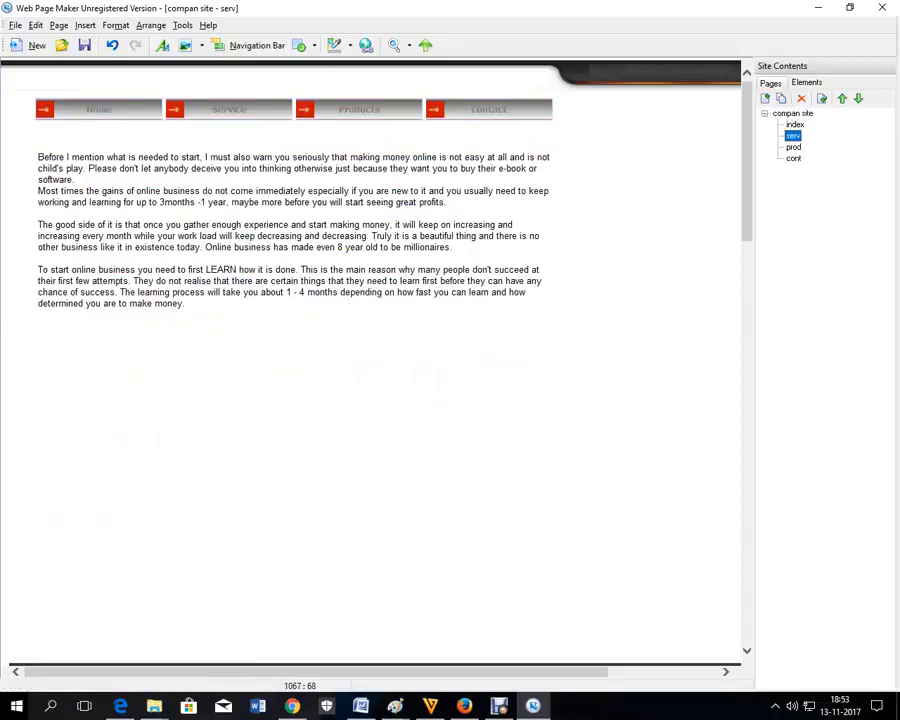
left_click(795, 125)
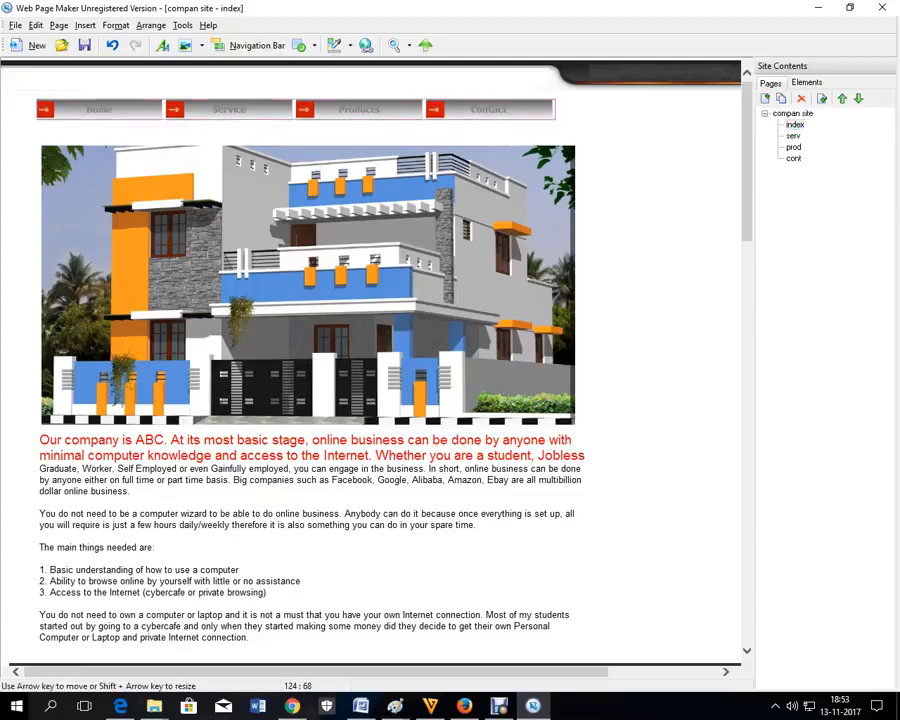
right_click(88, 106)
Step: Link the navigation bar's Home item to index and Service to serv
left_click(146, 262)
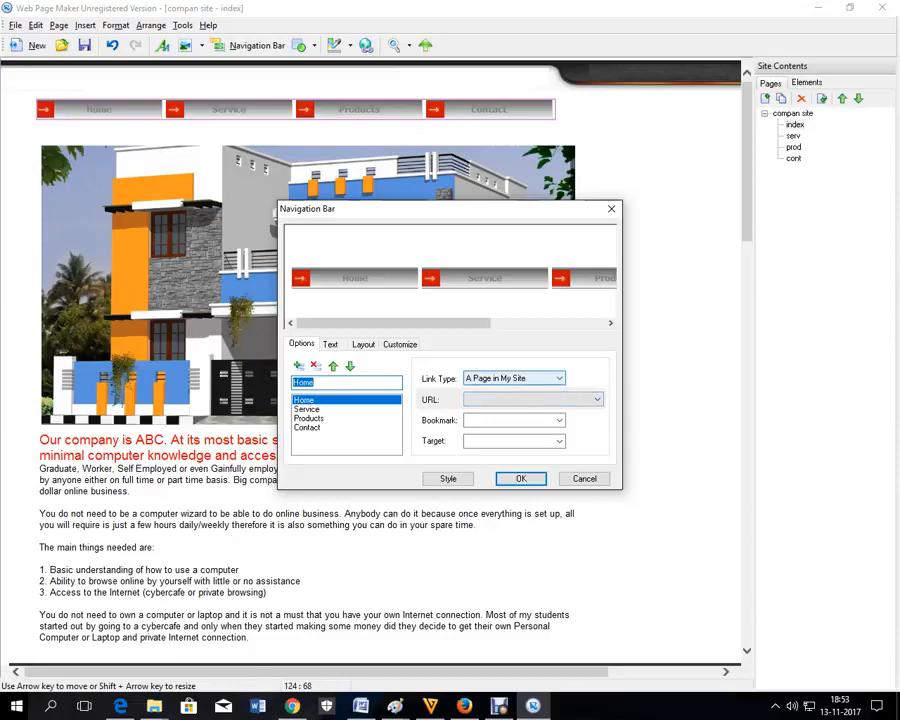
left_click(597, 400)
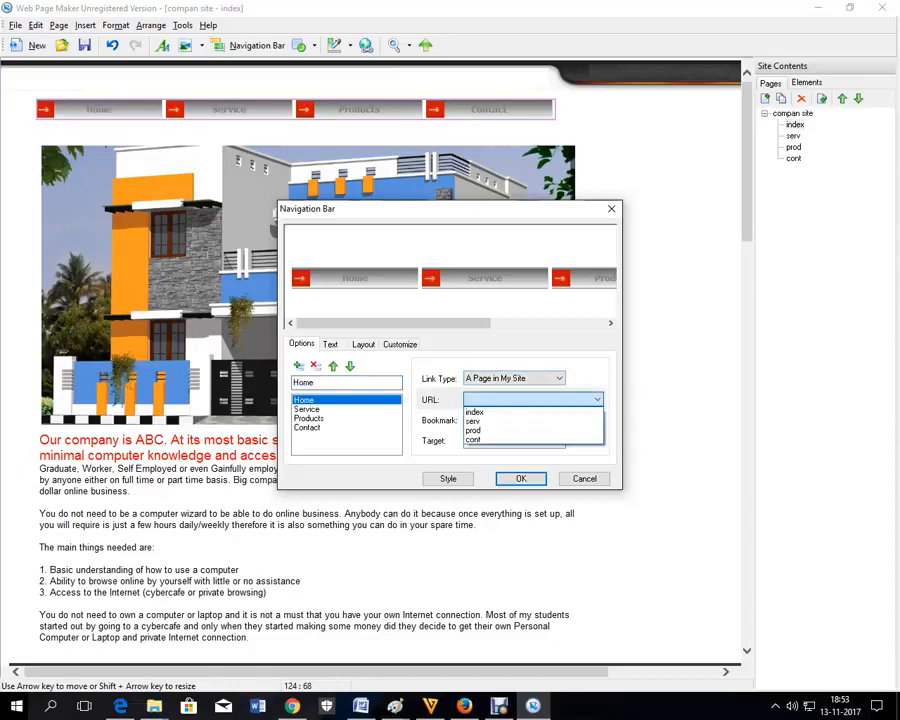
left_click(475, 412)
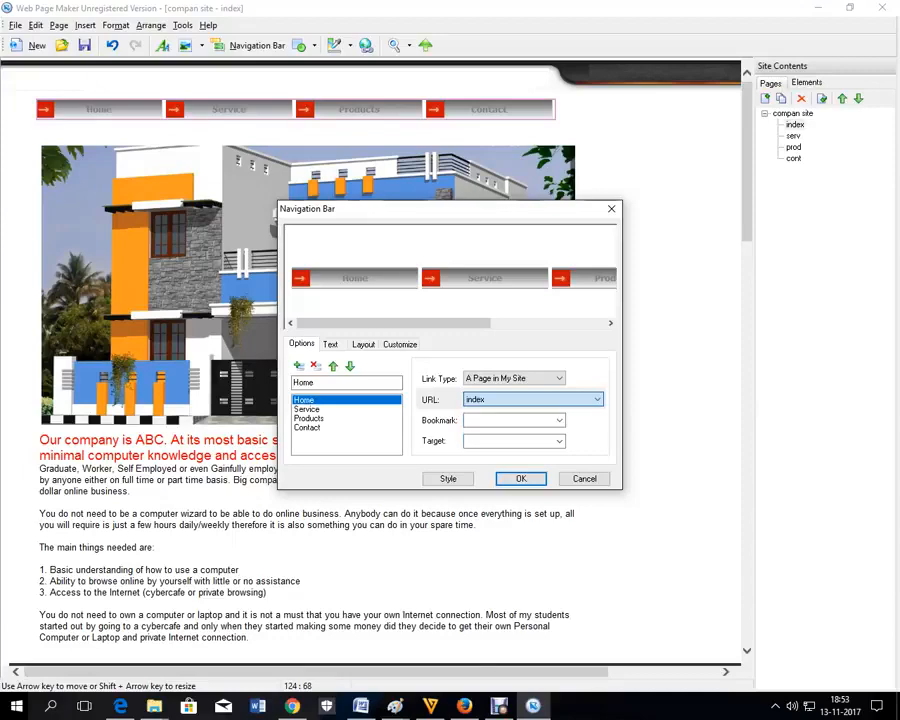
left_click(308, 409)
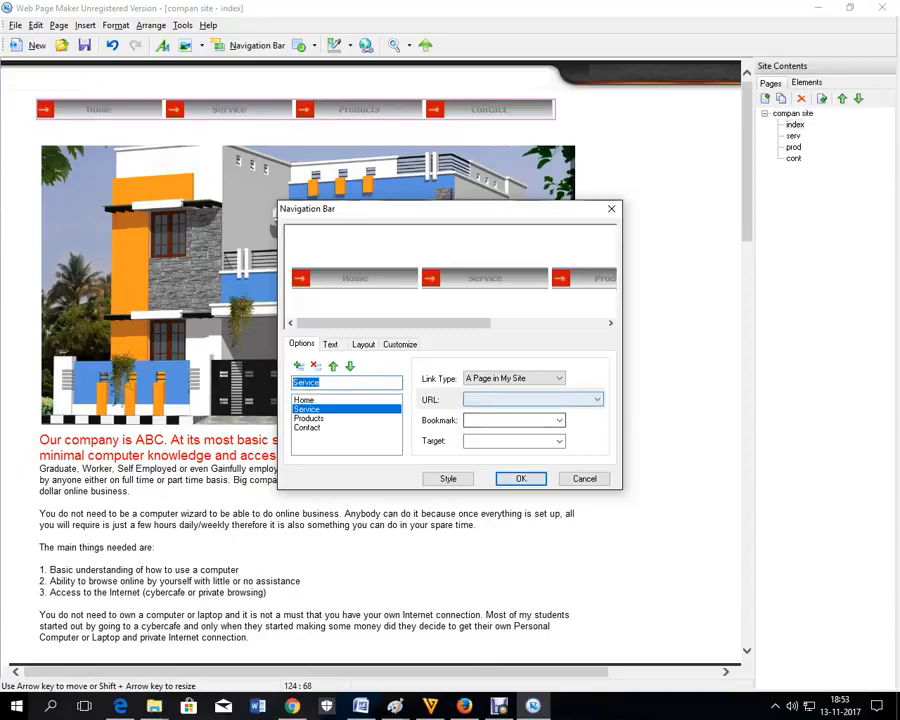
left_click(597, 400)
left_click(475, 420)
Step: Link Products to prod and Contact to cont, then apply the links
left_click(309, 418)
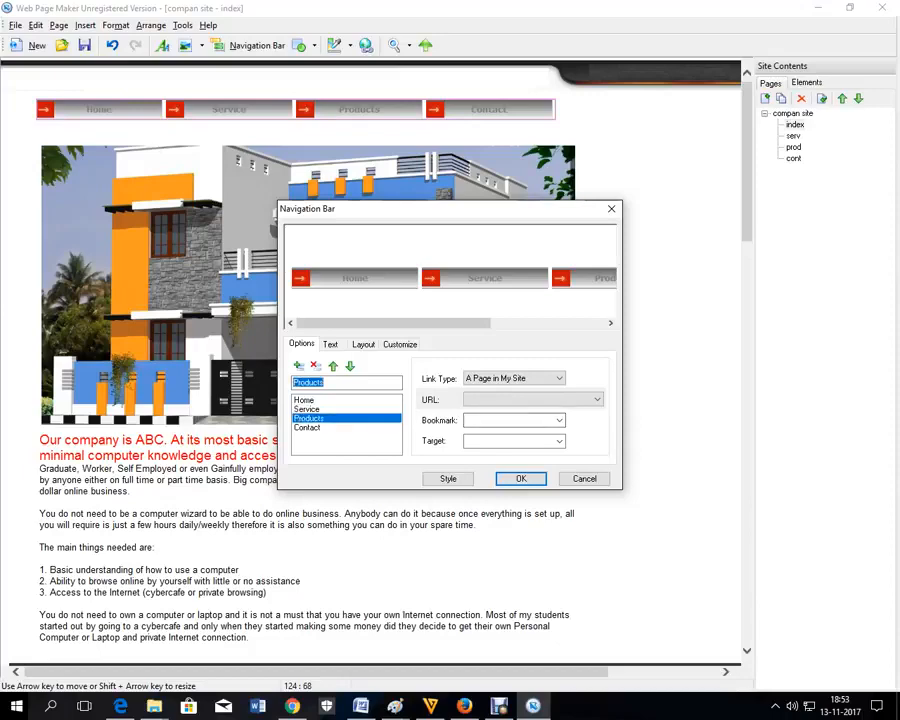
left_click(597, 400)
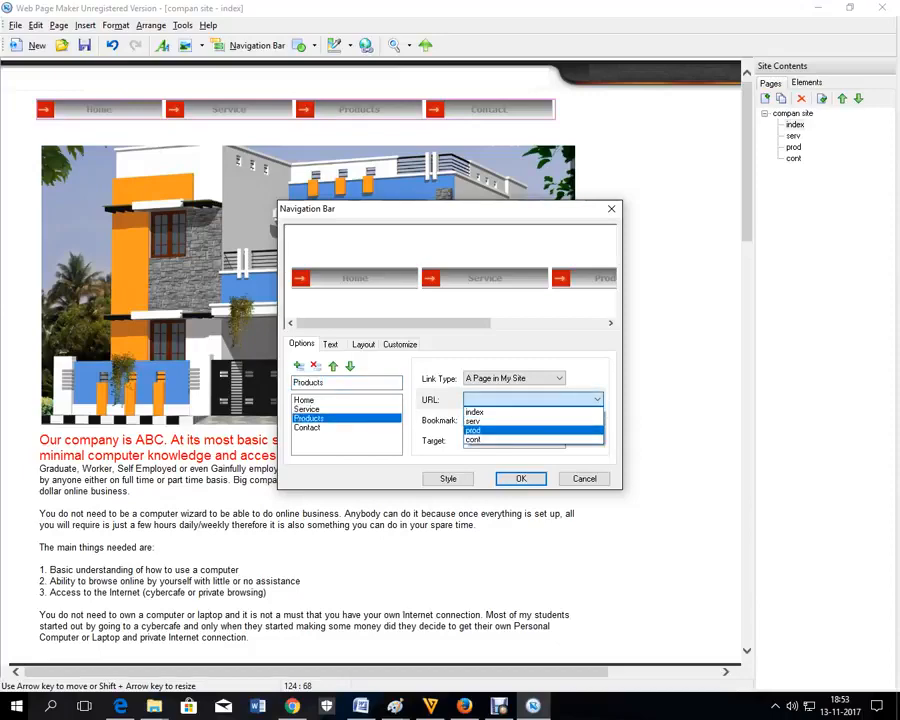
left_click(473, 430)
left_click(307, 427)
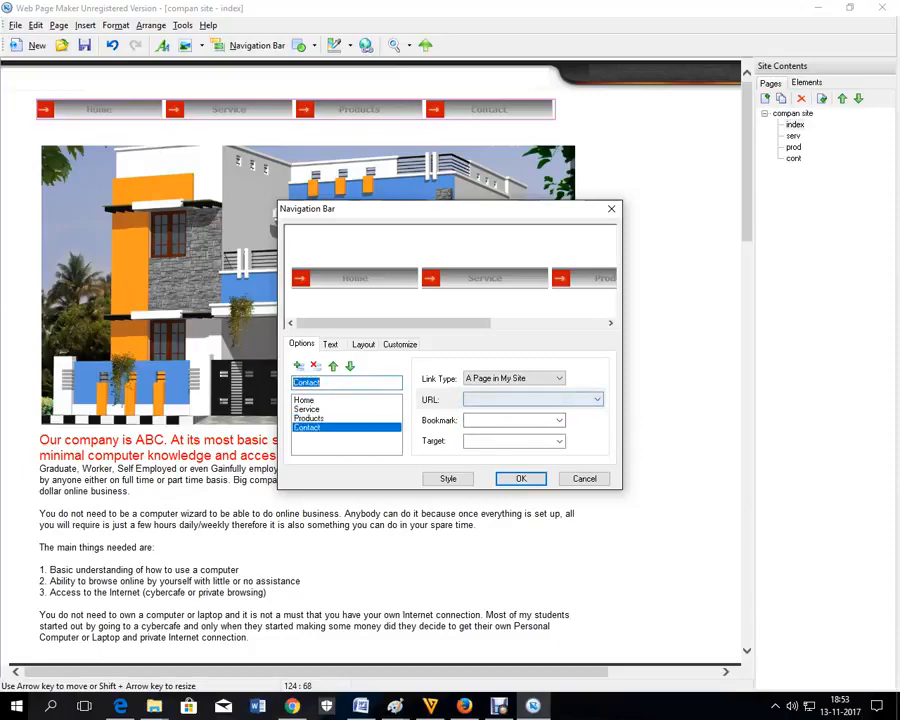
left_click(597, 399)
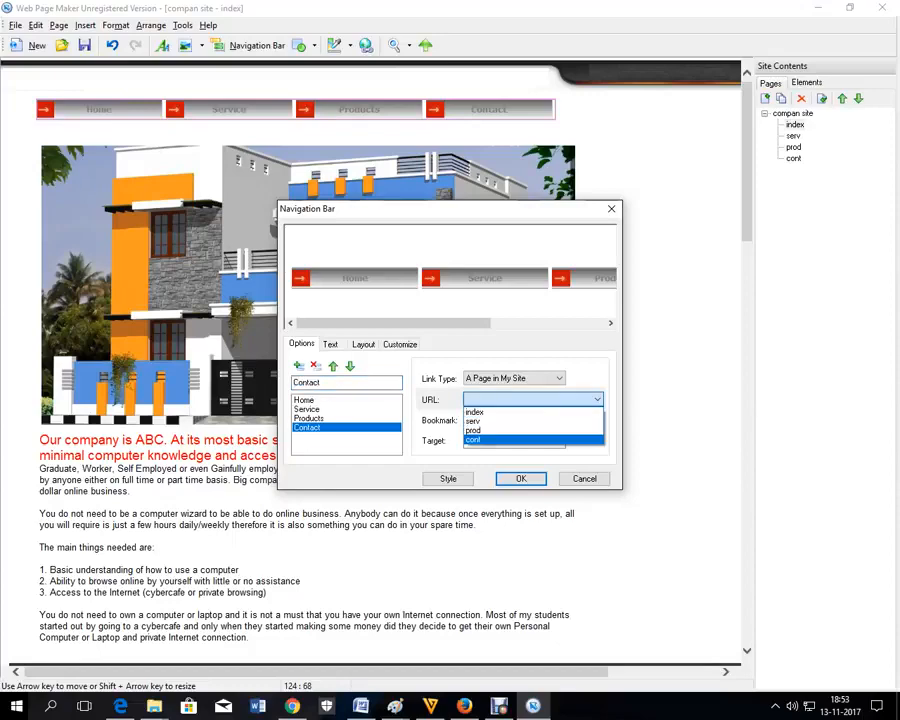
left_click(480, 436)
left_click(521, 479)
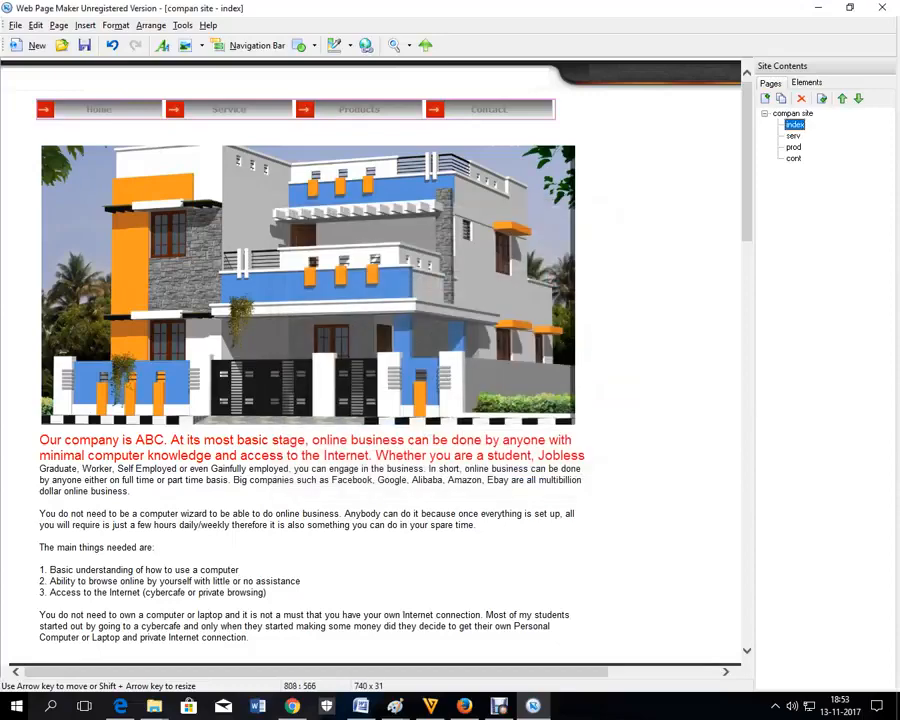
Step: Delete the separate navigation bars from the serv, prod and cont pages
left_click(629, 146)
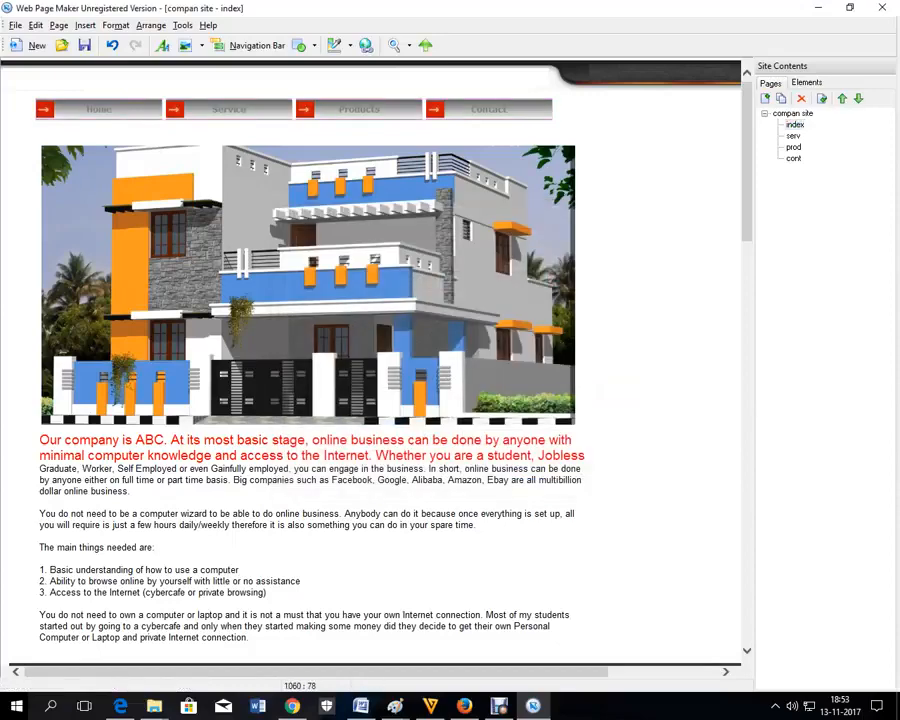
double_click(793, 136)
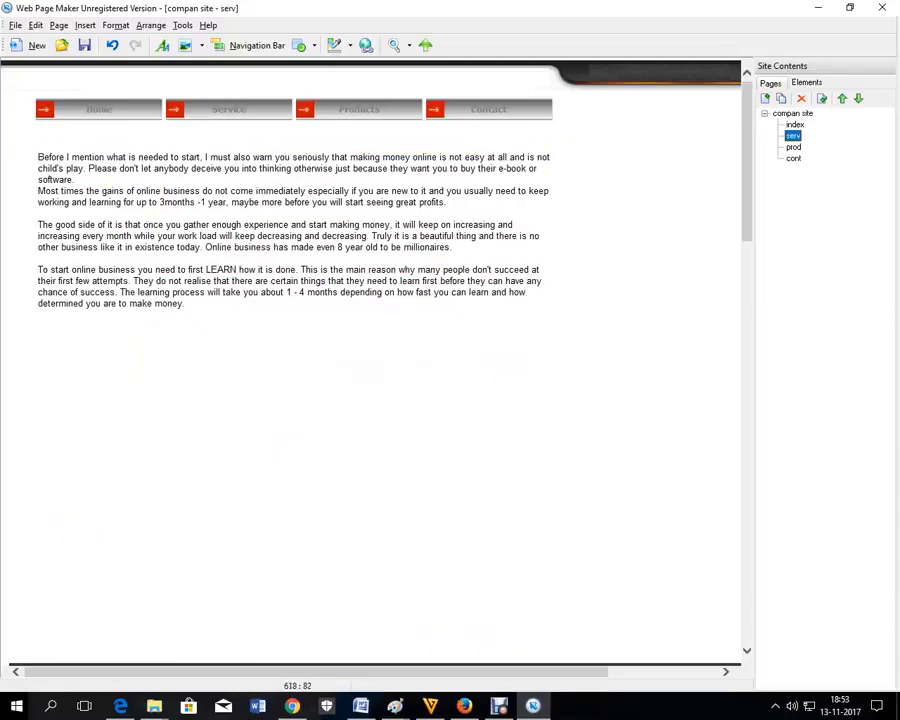
left_click(452, 112)
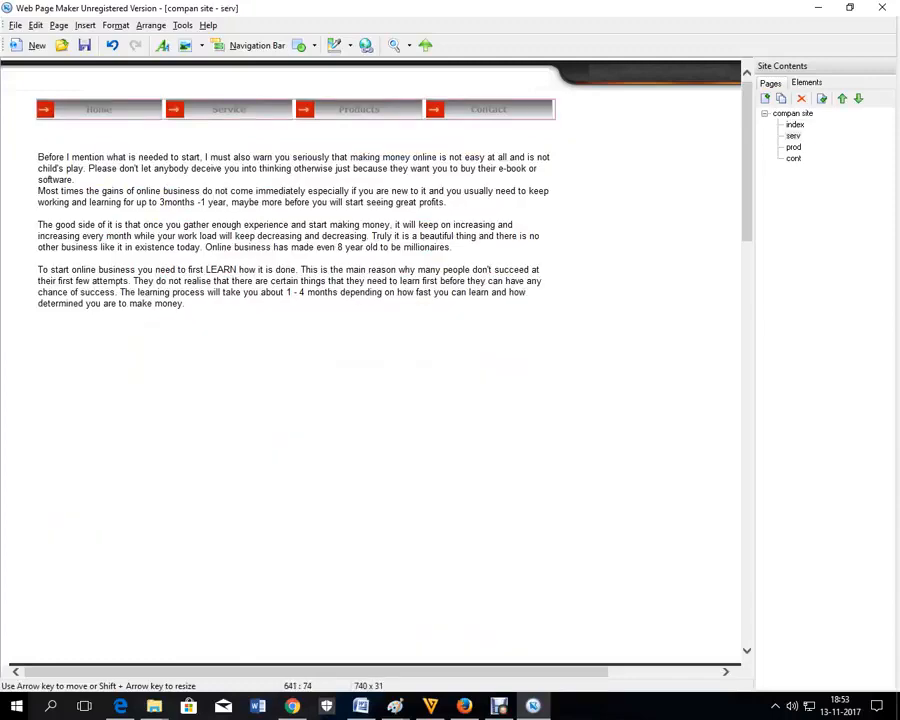
key("Delete")
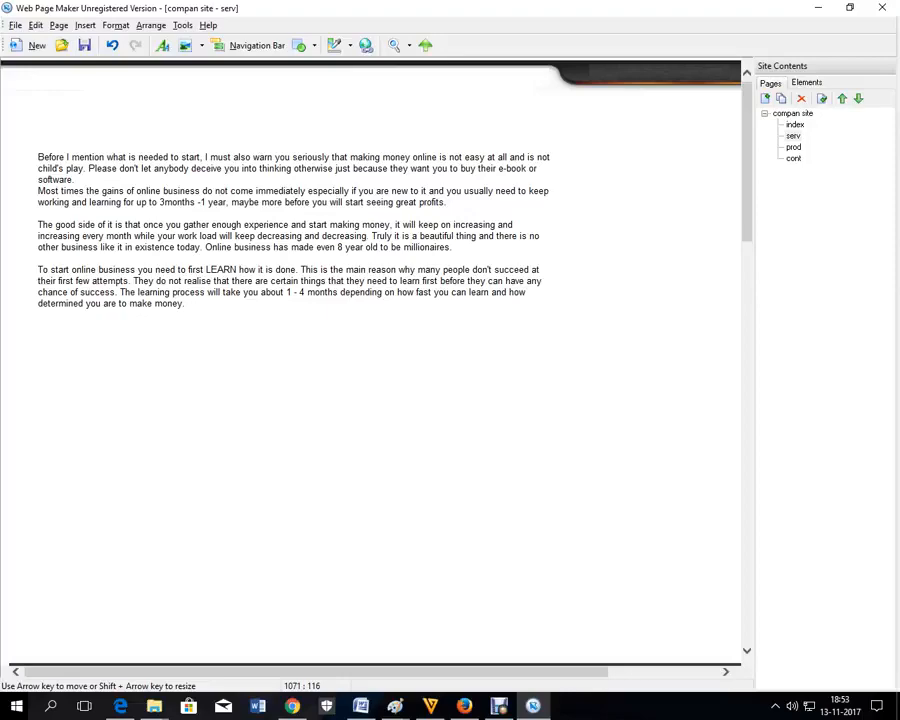
left_click(793, 147)
left_click(467, 110)
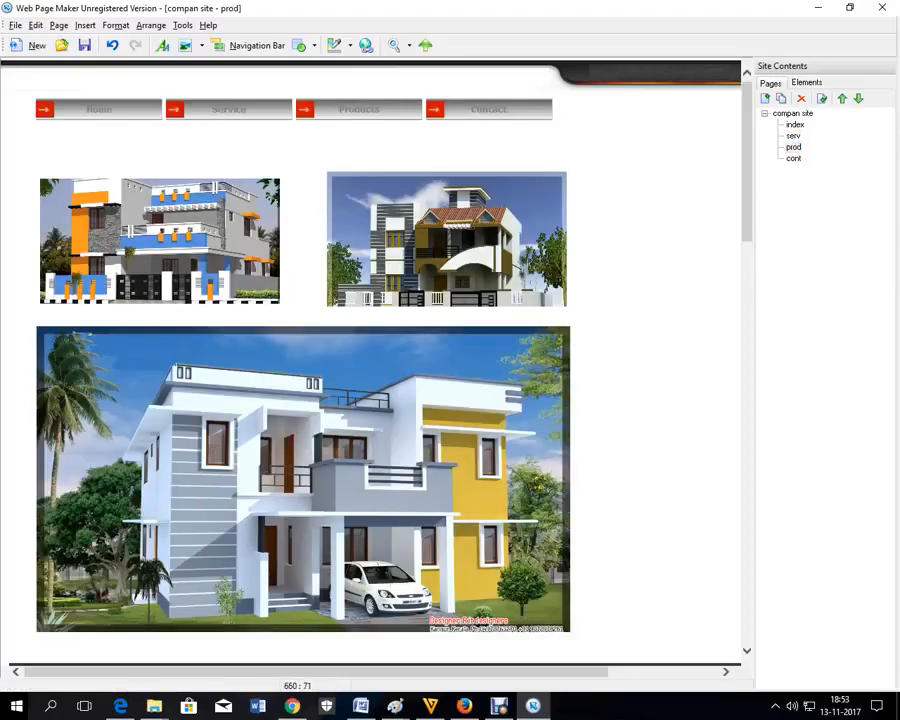
key("Delete")
double_click(793, 158)
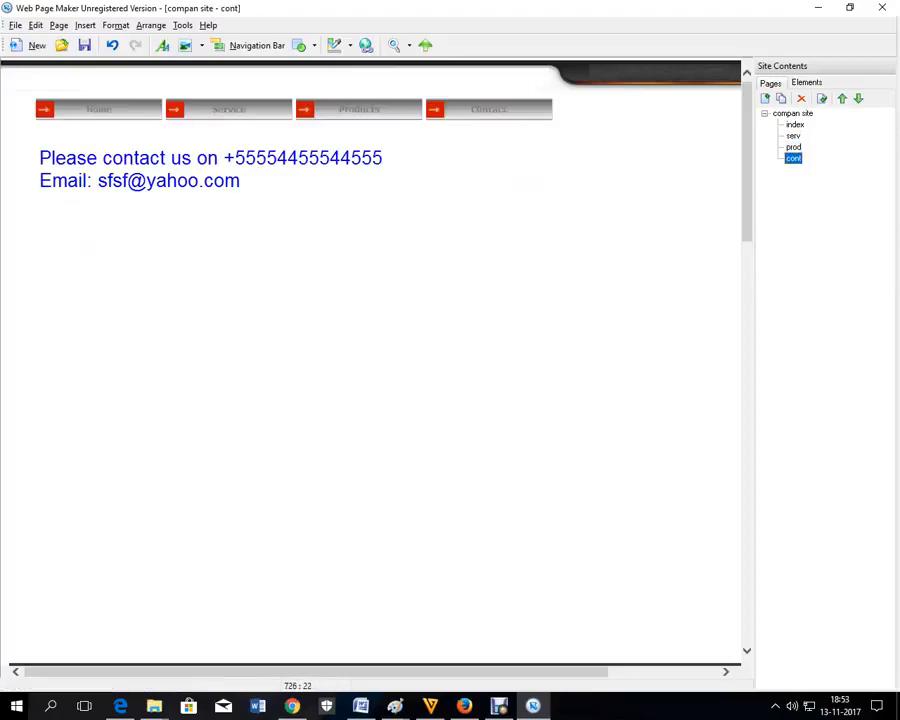
left_click(508, 109)
key("Delete")
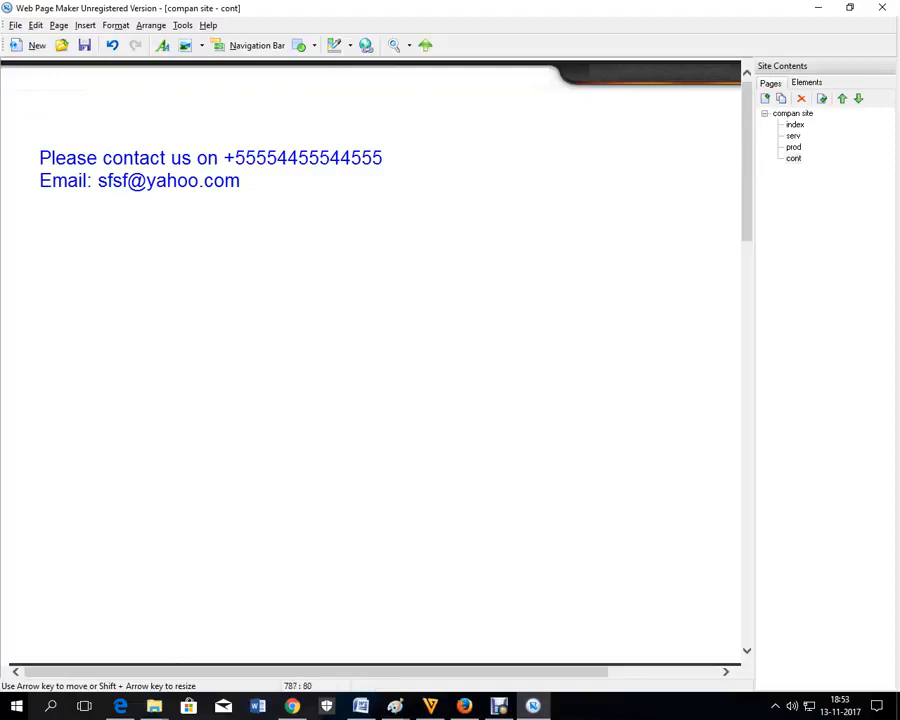
Step: Include the index page's navigation bar on all pages
left_click(795, 125)
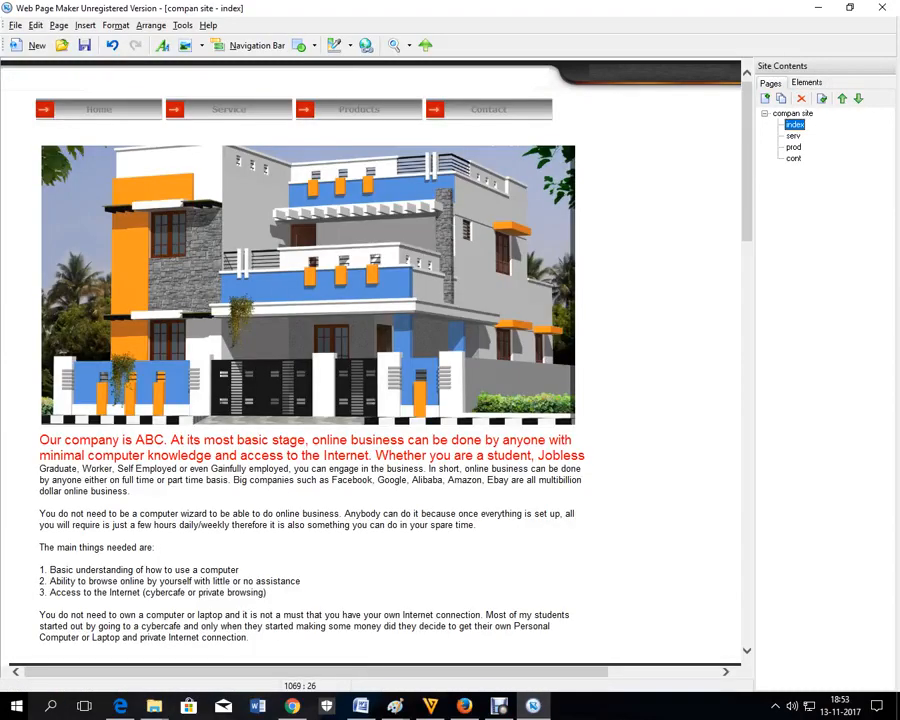
left_click(469, 109)
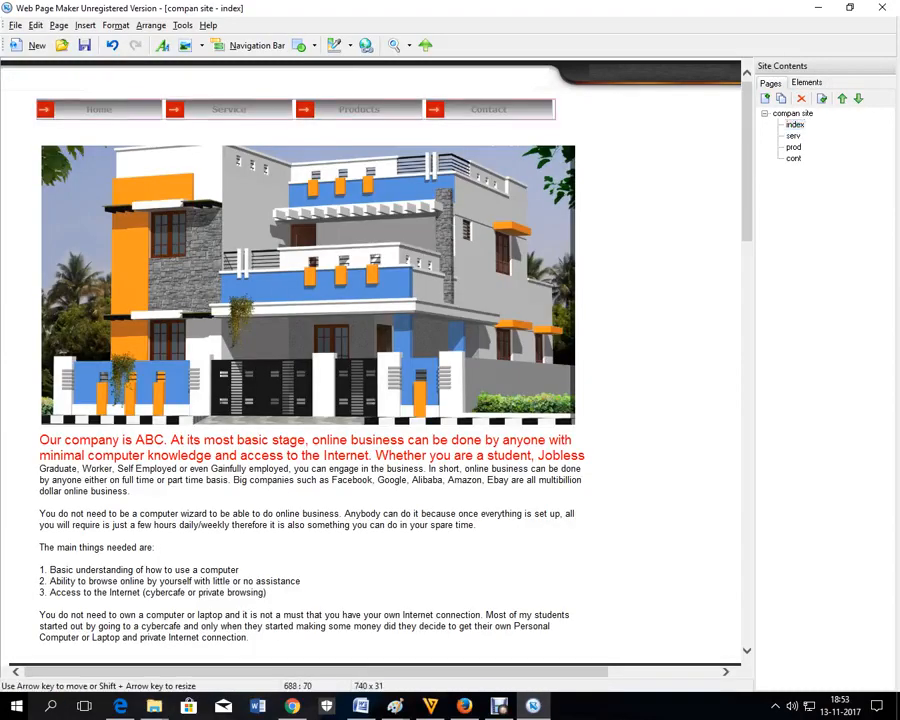
right_click(485, 110)
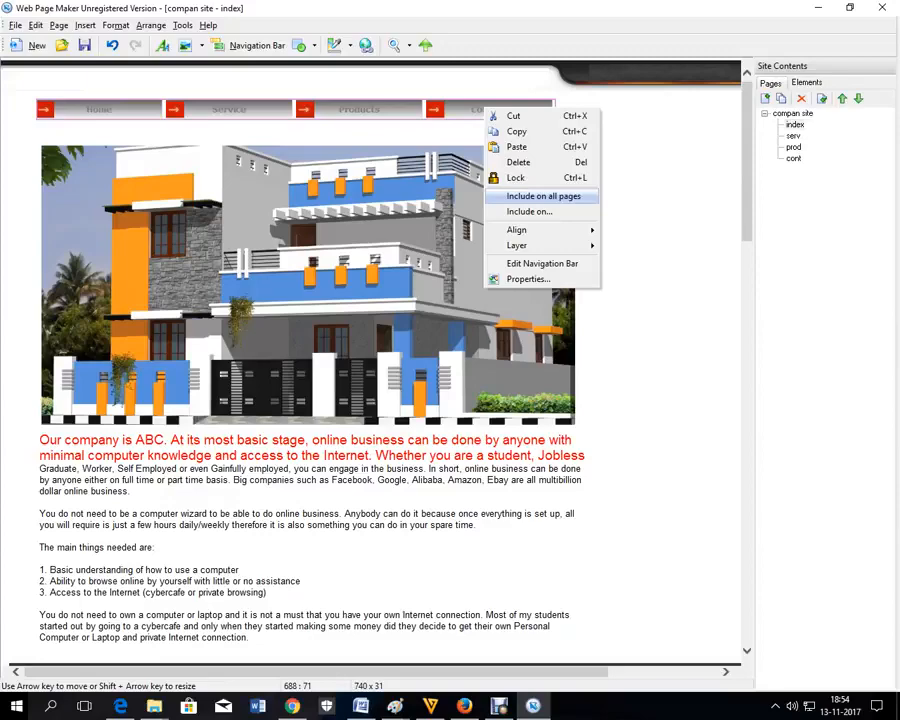
left_click(560, 197)
Step: Check serv, prod and cont show the shared bar, then return to index
left_click(624, 165)
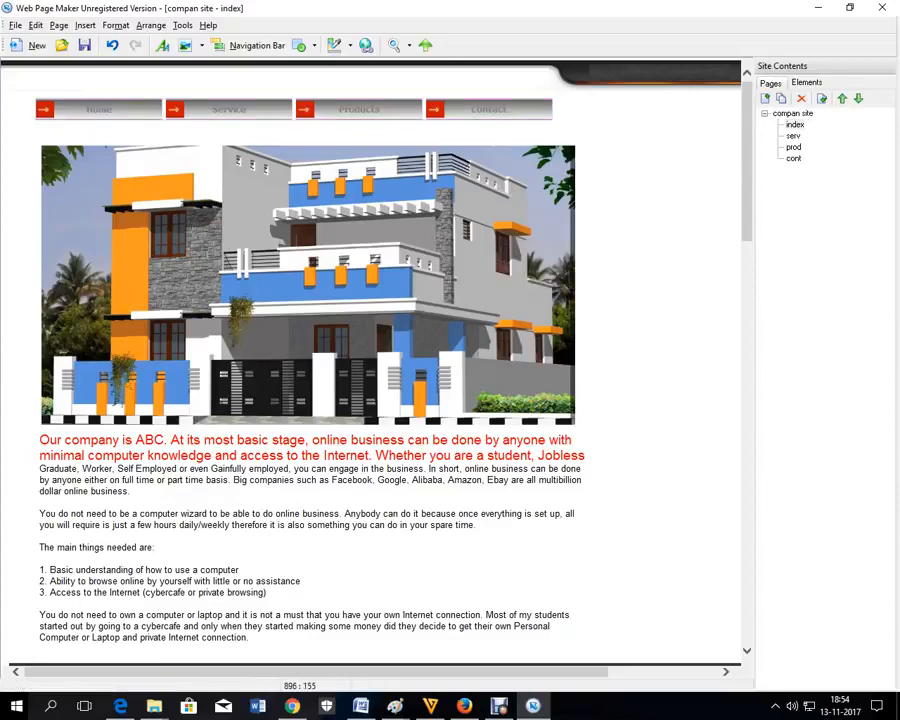
left_click(793, 136)
left_click(793, 147)
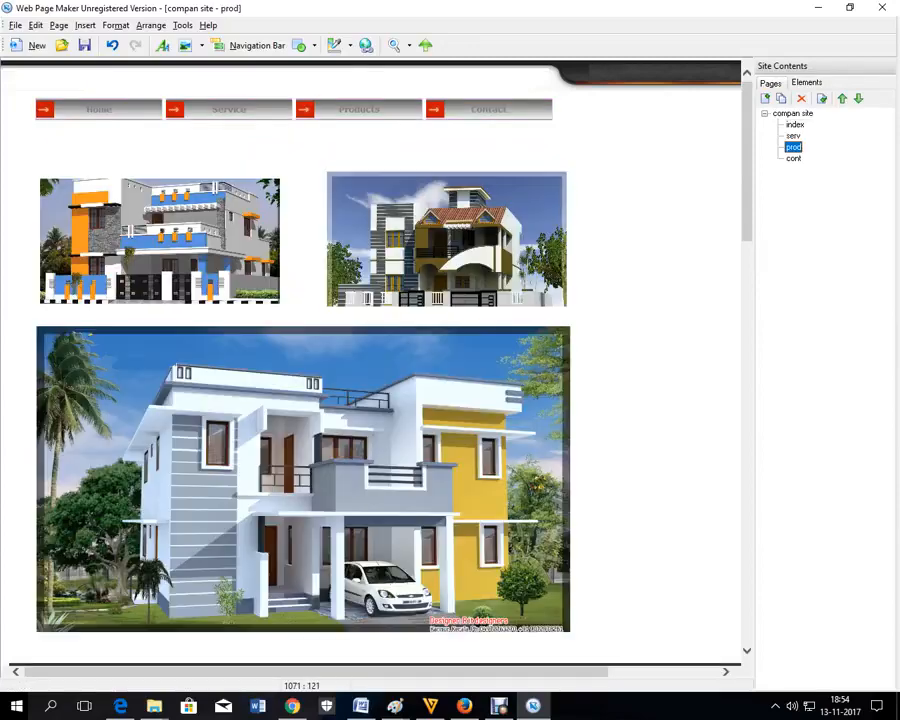
left_click(793, 159)
left_click(795, 125)
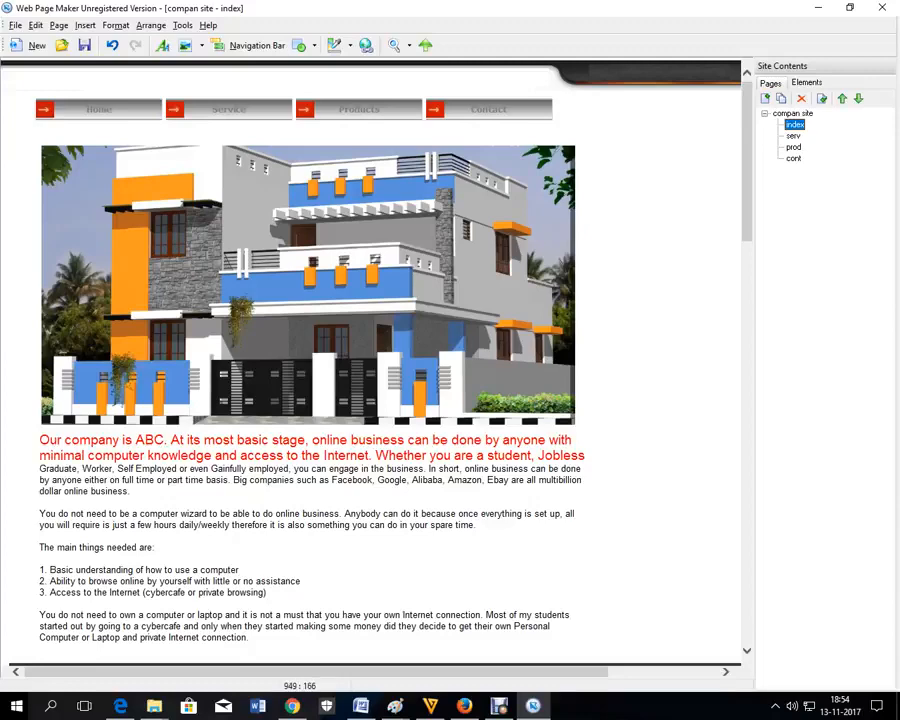
Step: Open the index page's properties, toggling a background image on and back off
right_click(669, 172)
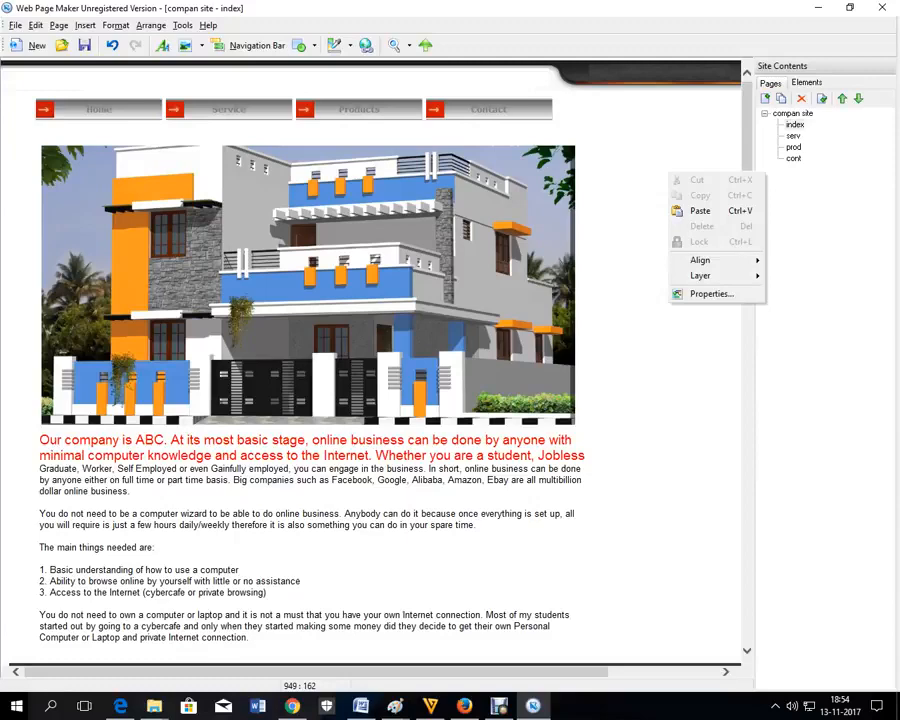
left_click(711, 293)
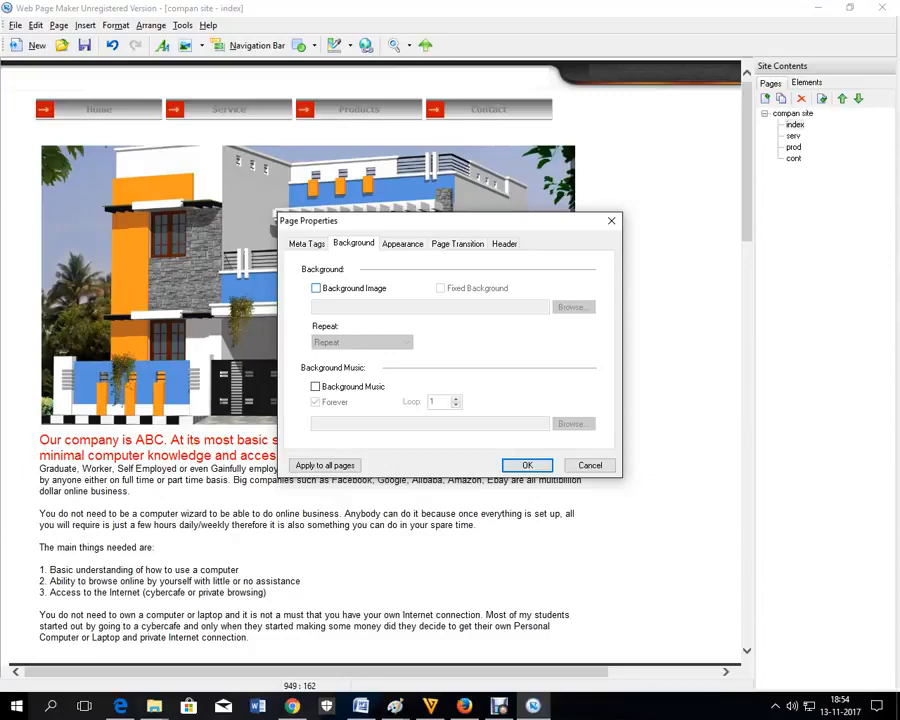
left_click(316, 288)
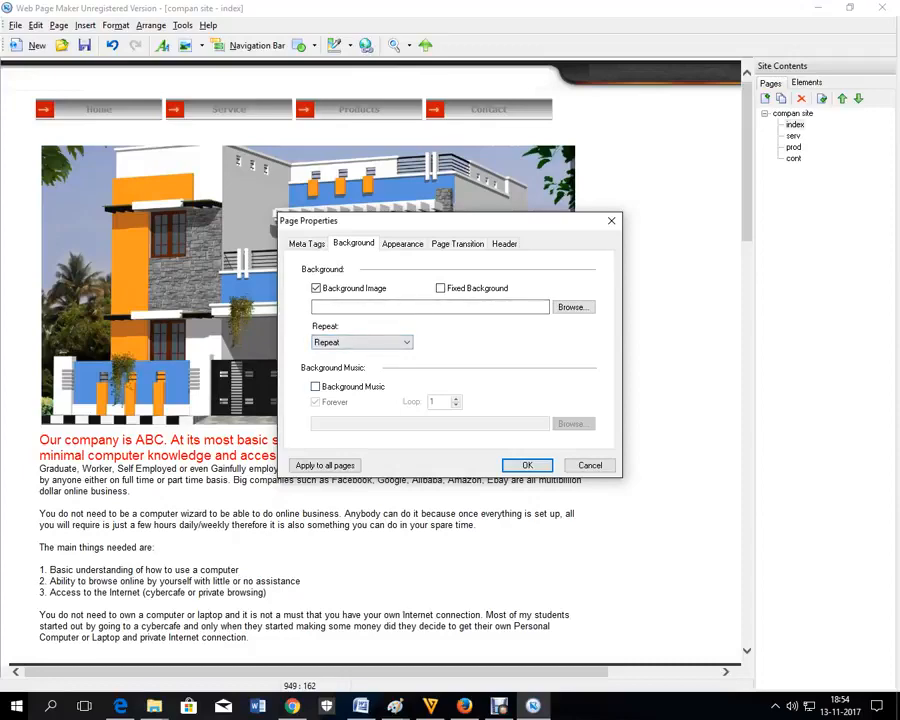
left_click(316, 288)
Step: Enter the meta title 'Welcom to ABC company', correcting the ABX typo
left_click(307, 244)
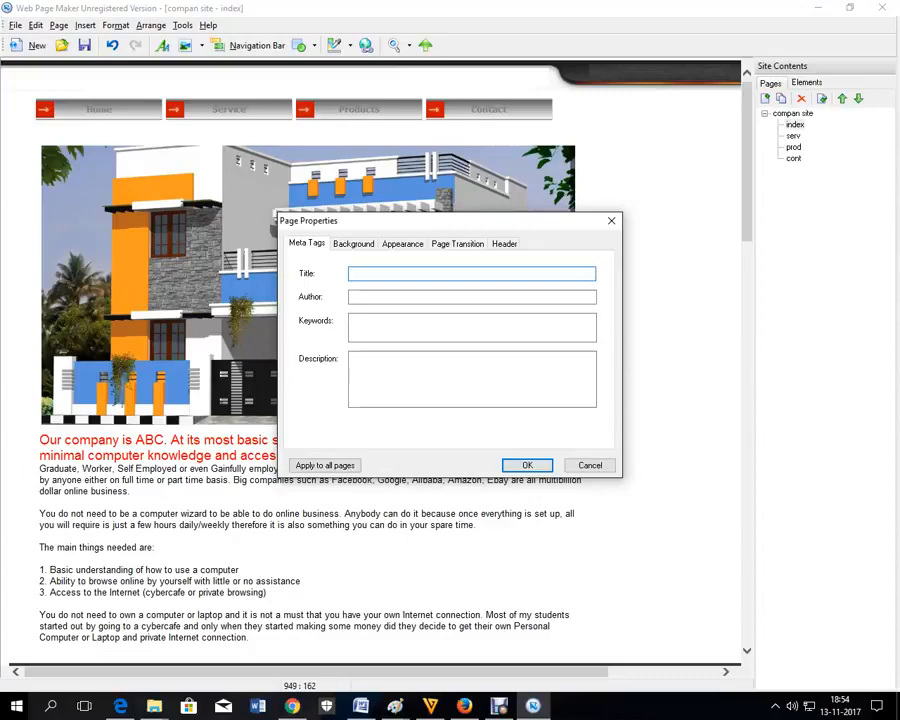
type("Welcom to ABC company")
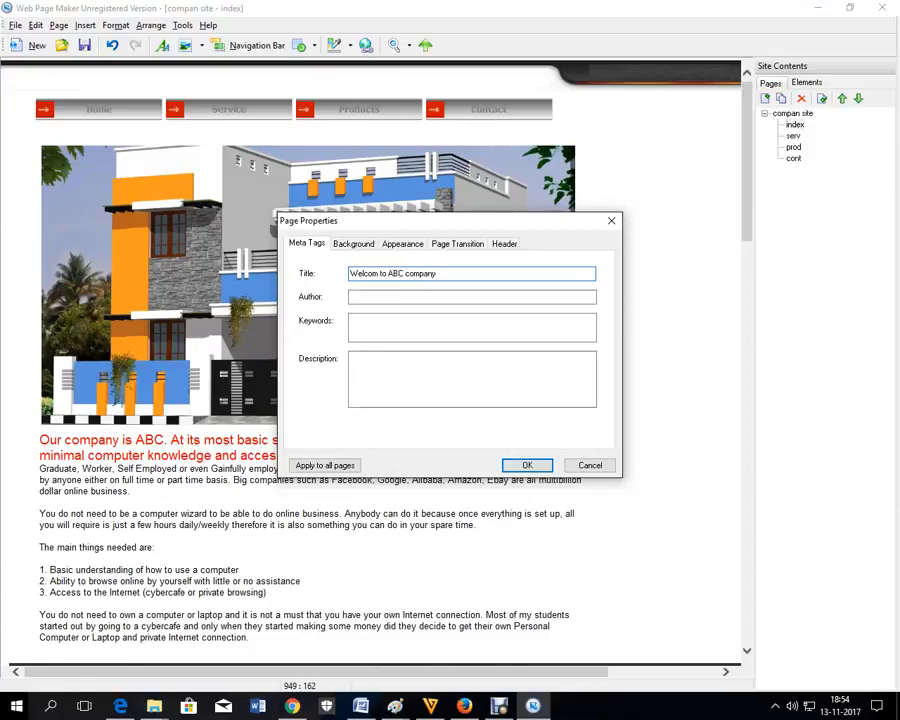
key("Tab")
key("Tab")
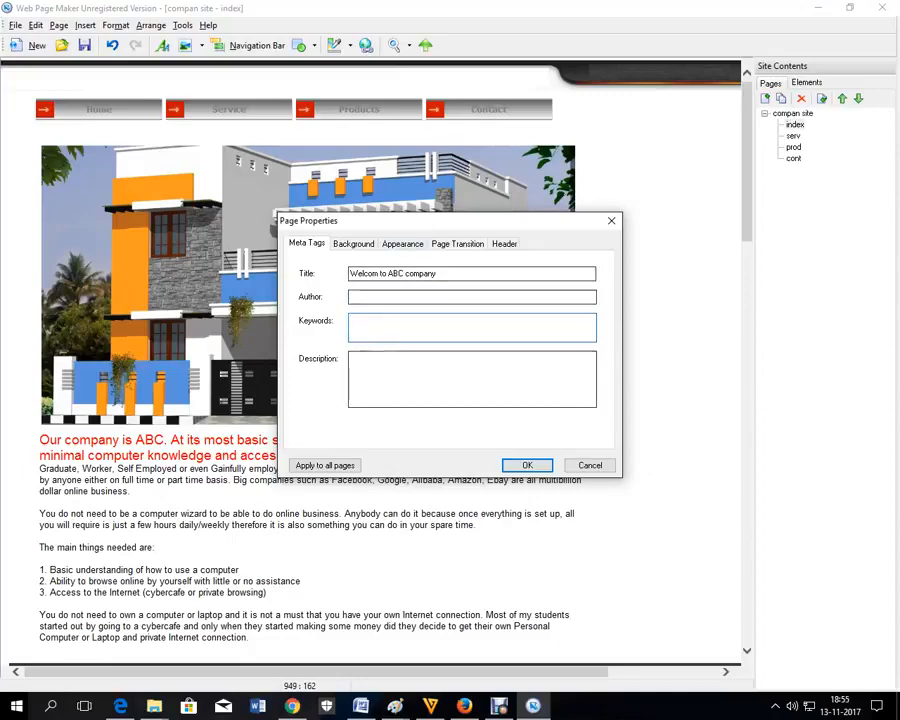
key("Tab")
key("Tab")
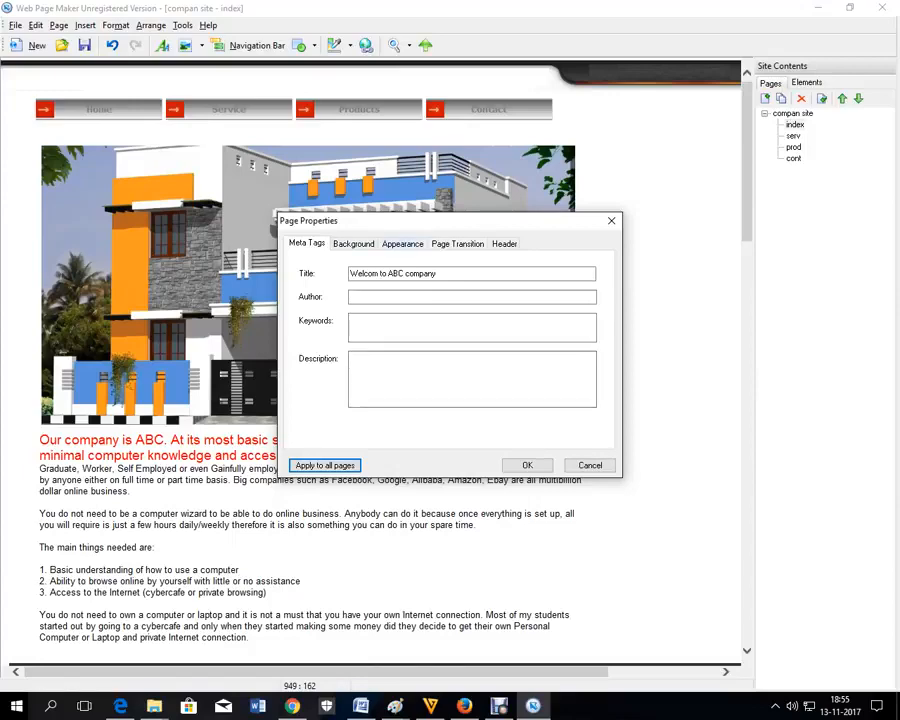
Step: Centre-align the index page in the browser window
left_click(403, 244)
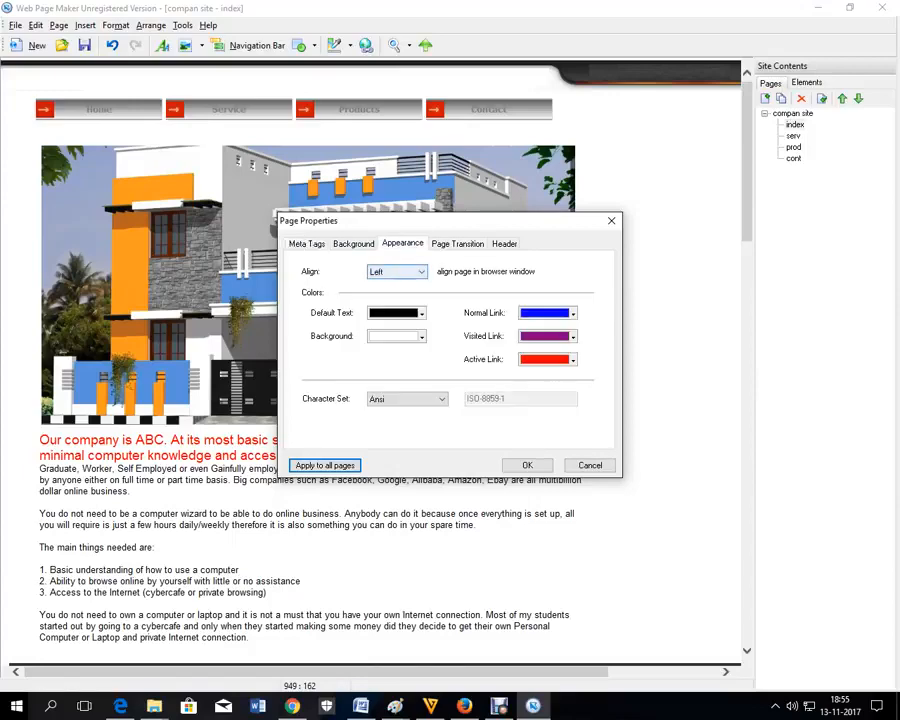
left_click(395, 272)
left_click(385, 292)
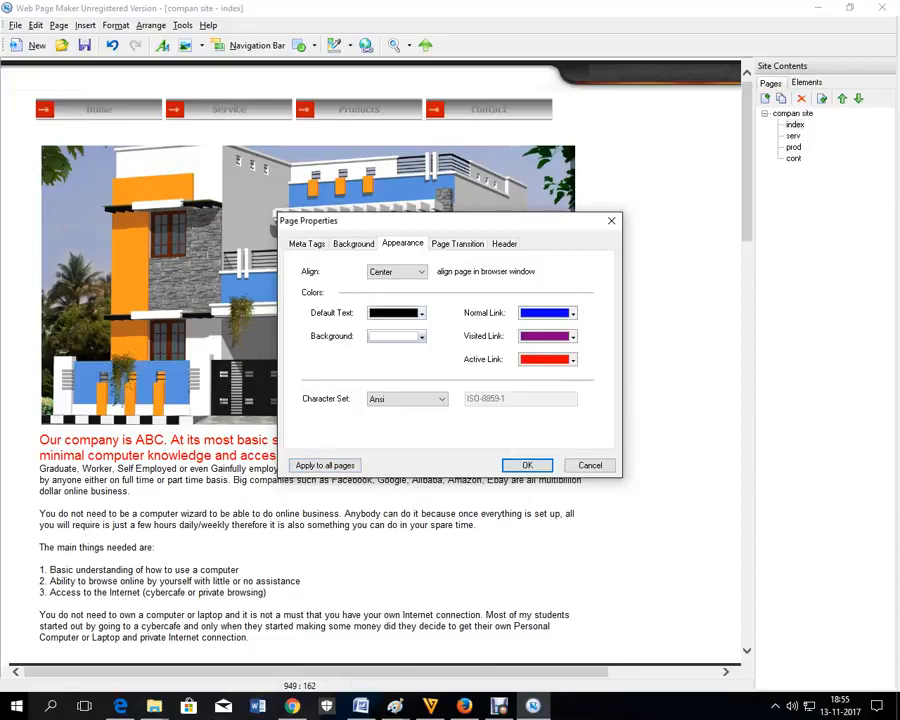
Step: Try plum, yellow and grey page backgrounds, applying plum to all pages
left_click(421, 336)
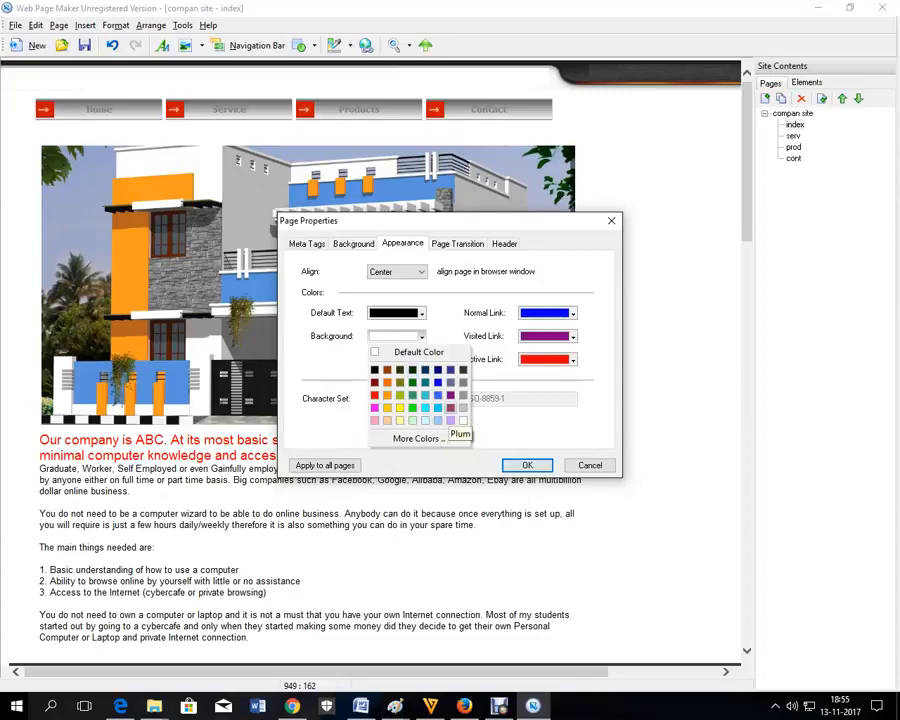
left_click(450, 407)
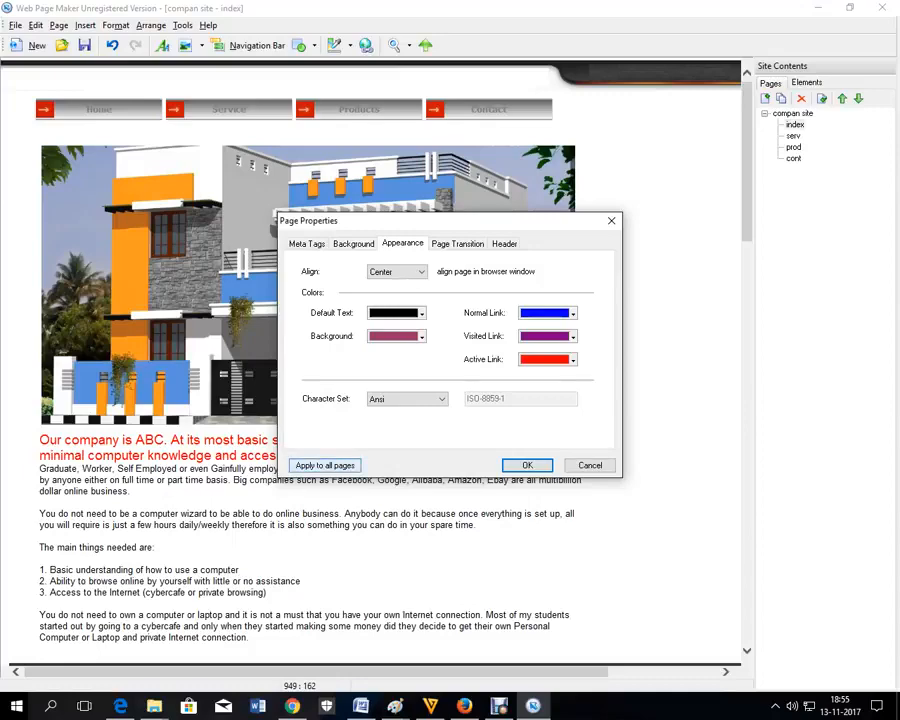
left_click(325, 465)
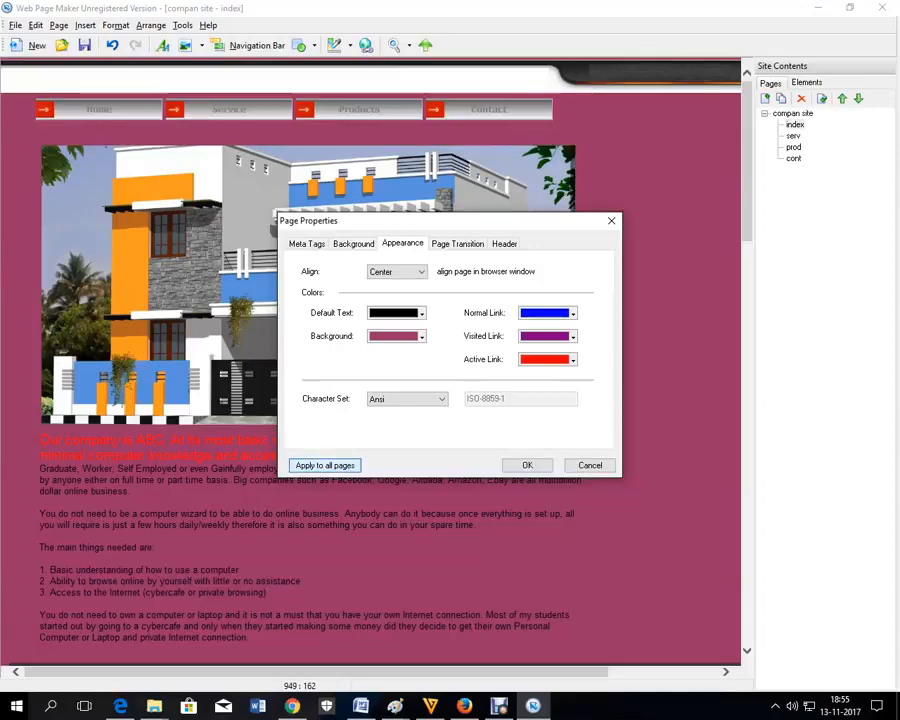
left_click(421, 336)
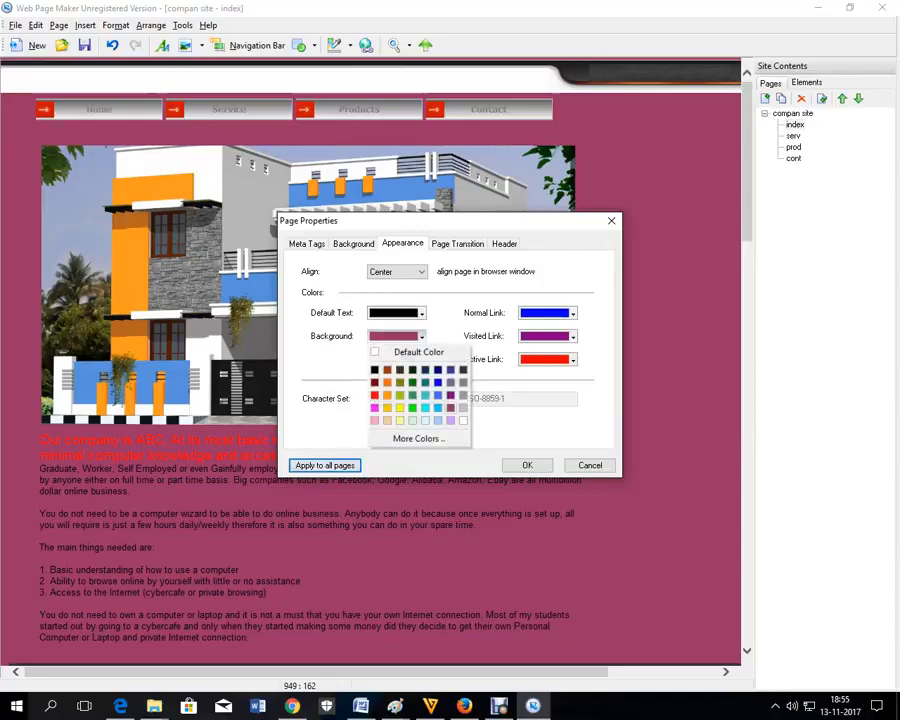
left_click(399, 407)
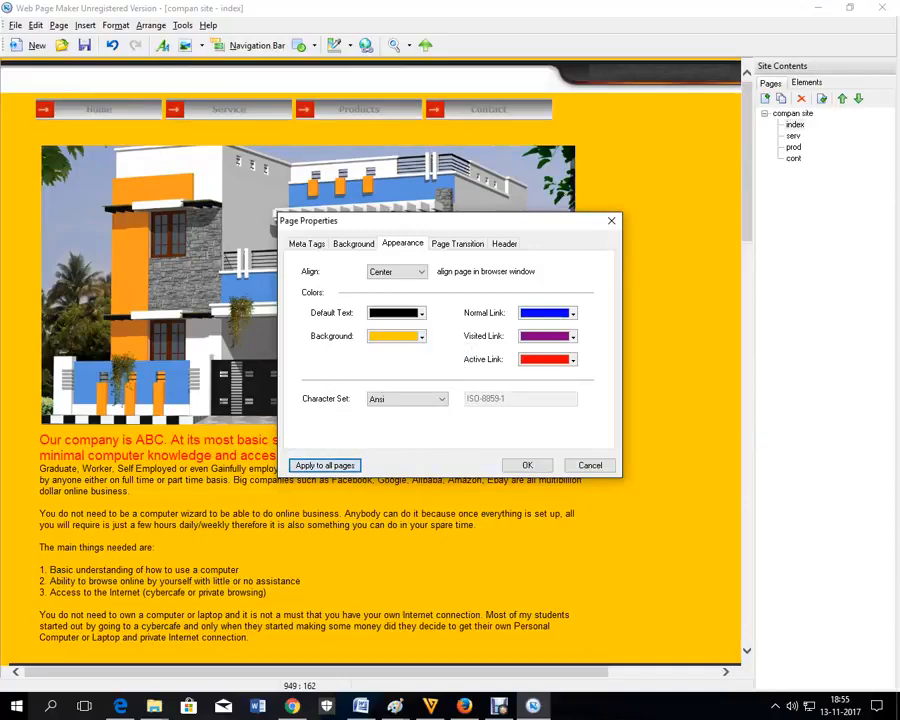
left_click(421, 336)
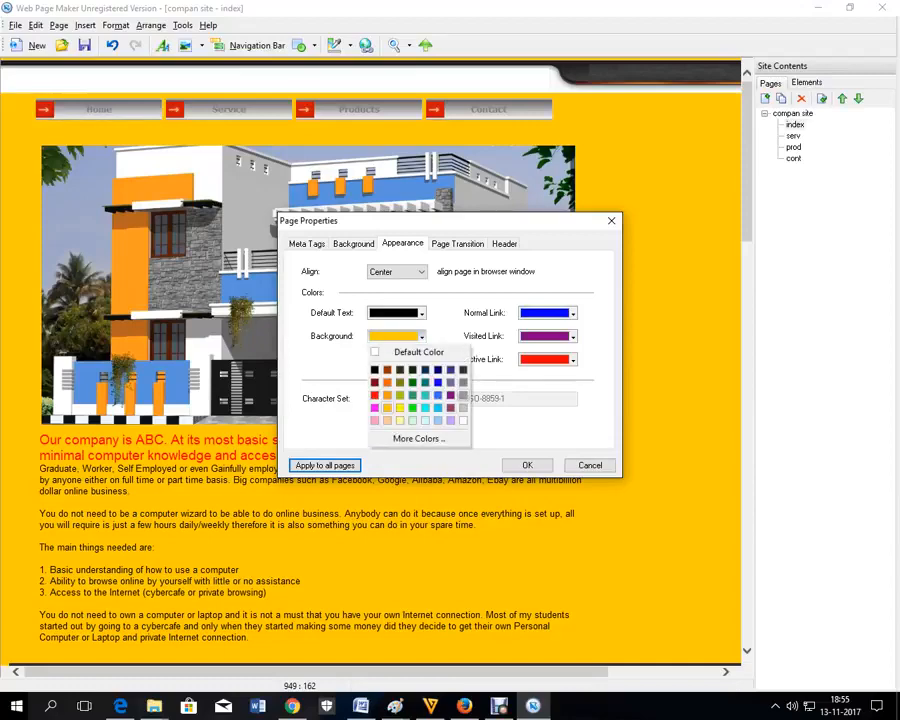
left_click(463, 395)
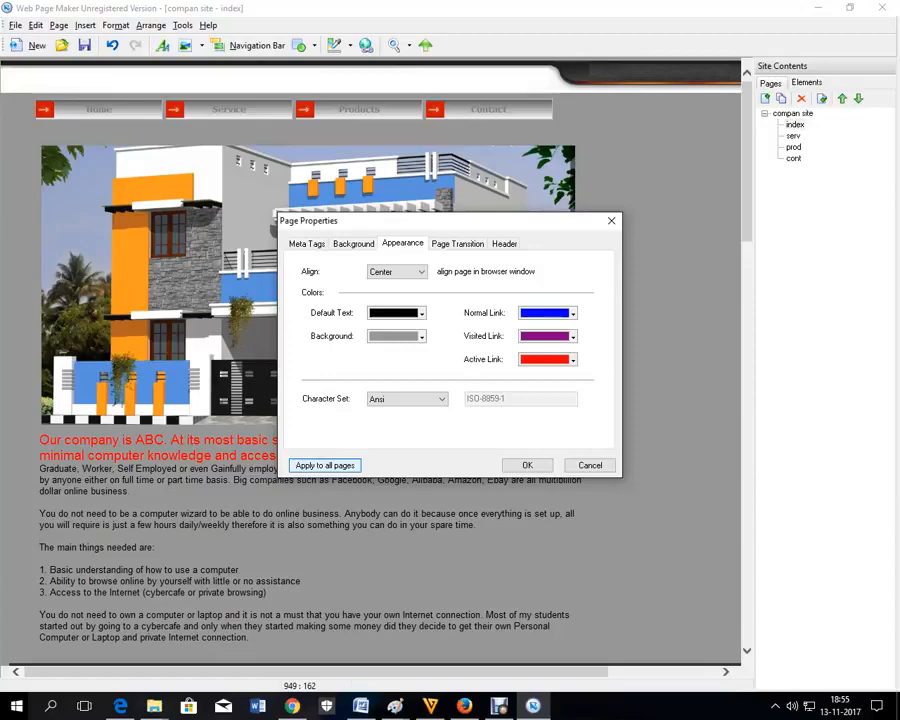
Step: Reset text to default black and the background to white, applied to all pages
left_click(421, 313)
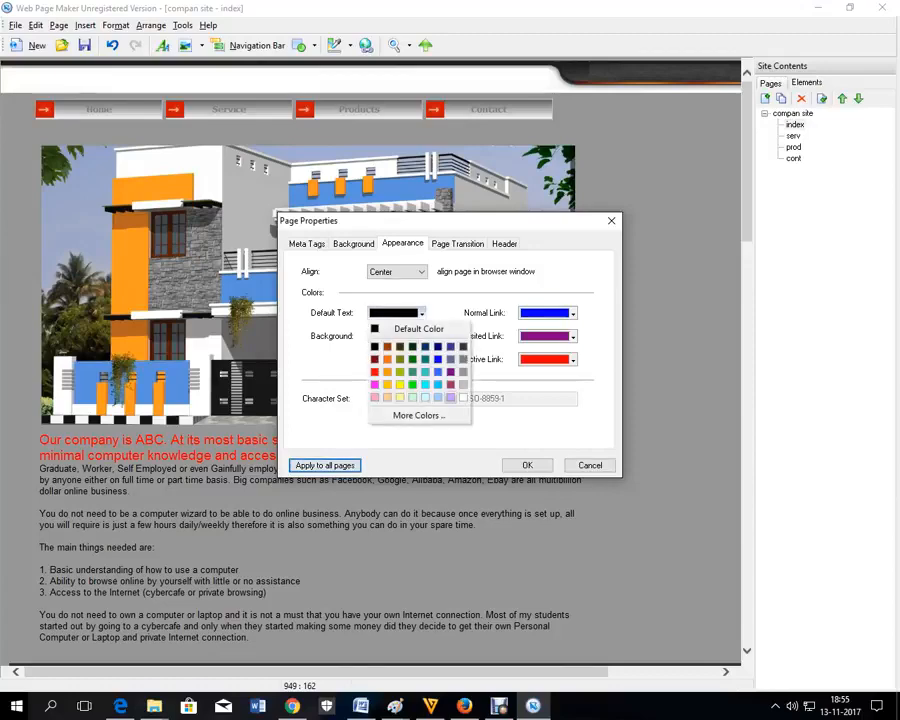
left_click(463, 398)
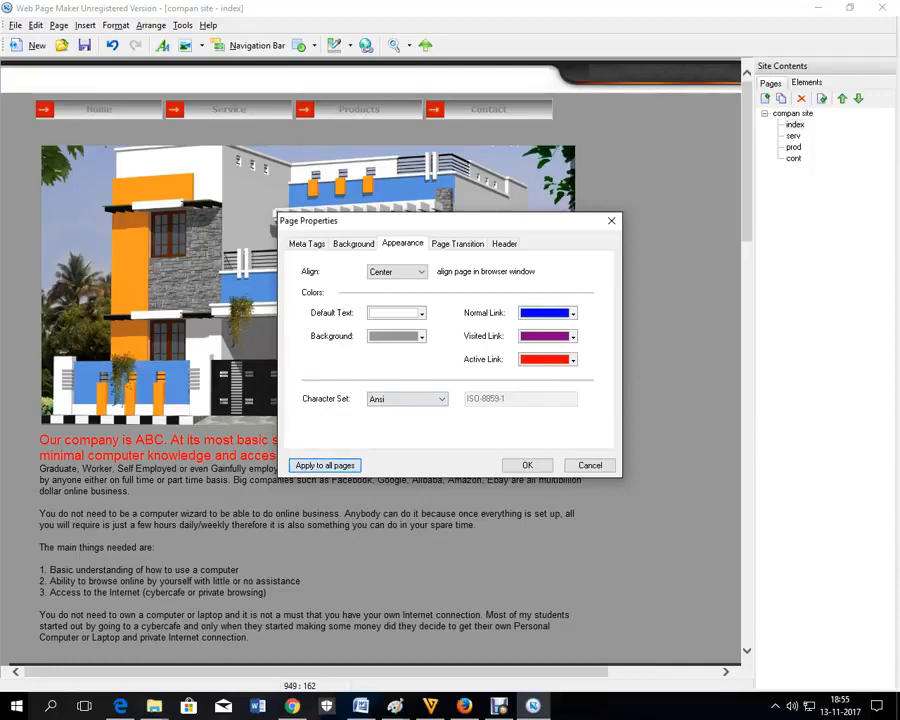
left_click(421, 313)
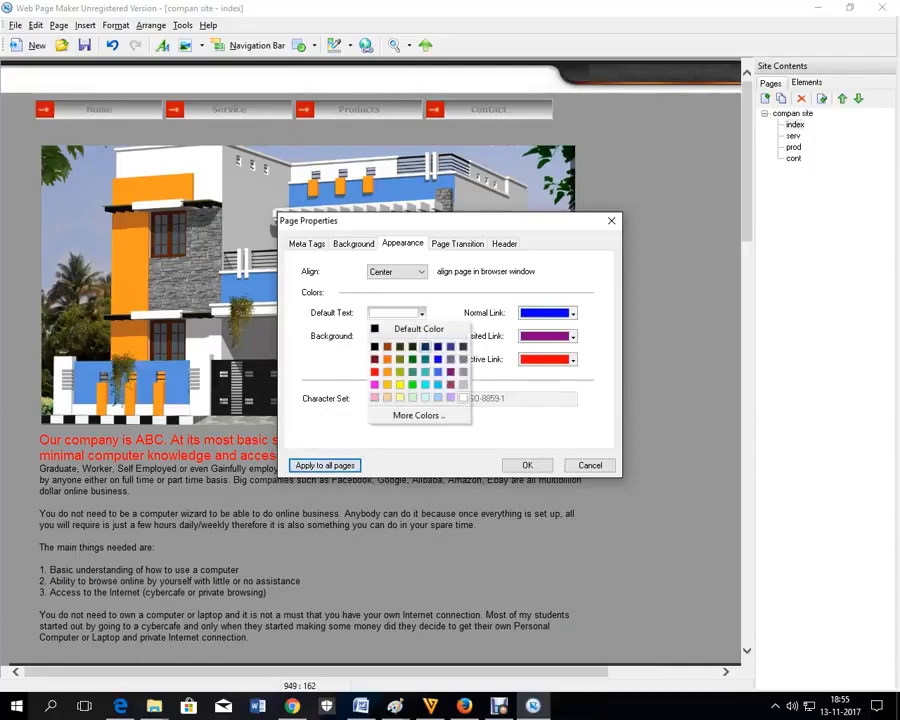
left_click(418, 328)
left_click(421, 336)
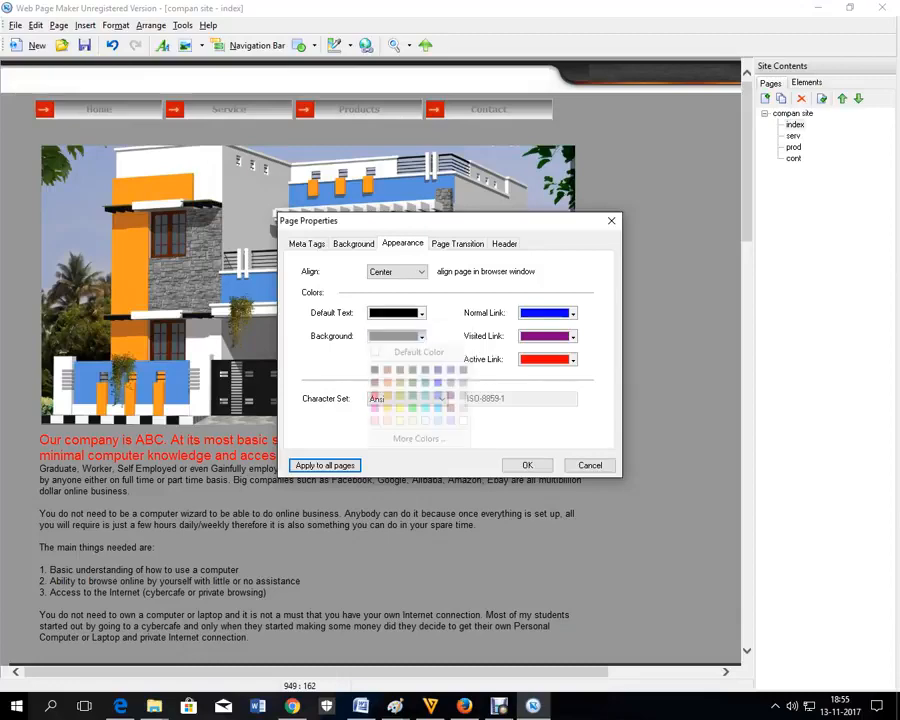
left_click(463, 421)
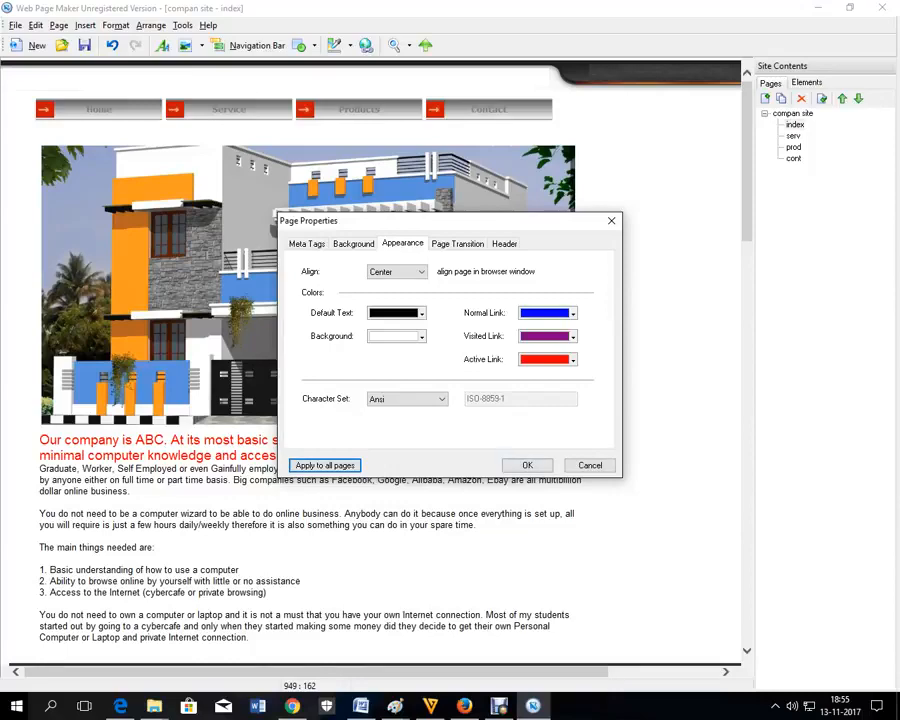
left_click(527, 465)
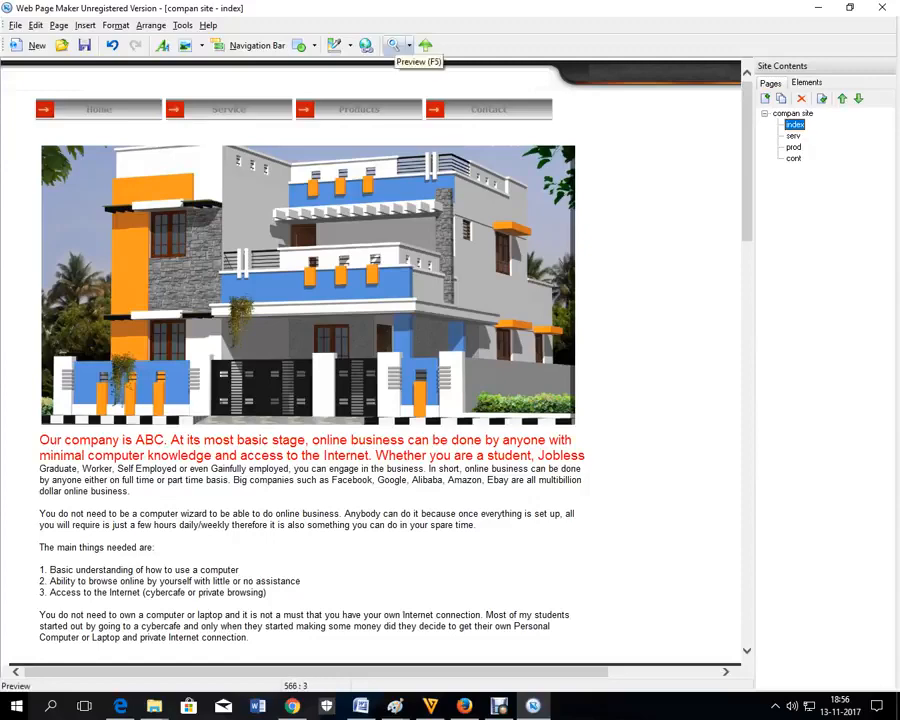
Step: Preview the index page and choose Firefox as the app to open it
left_click(393, 45)
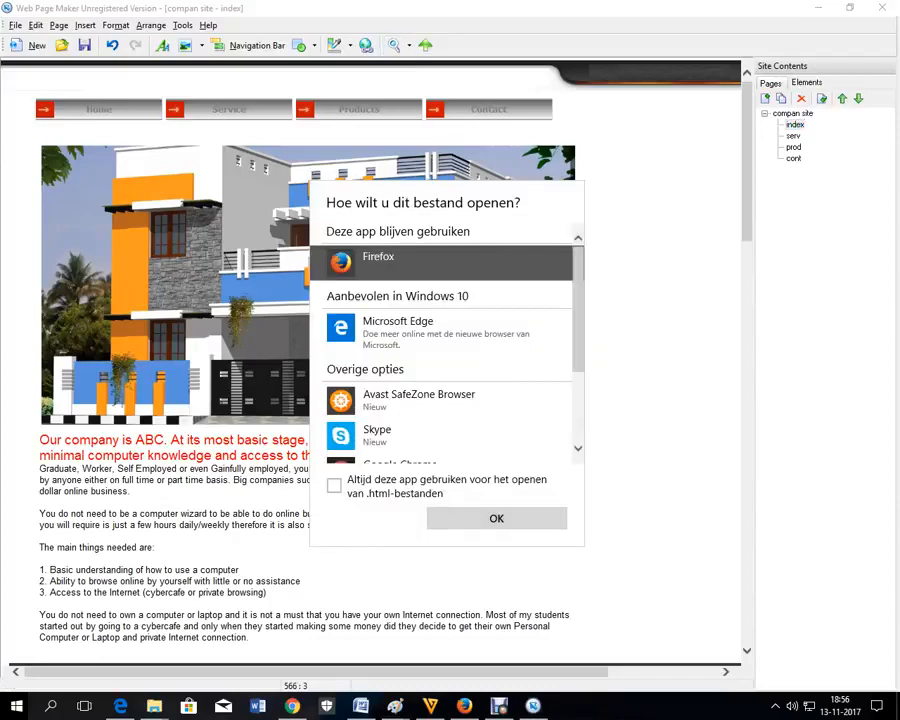
left_click(497, 518)
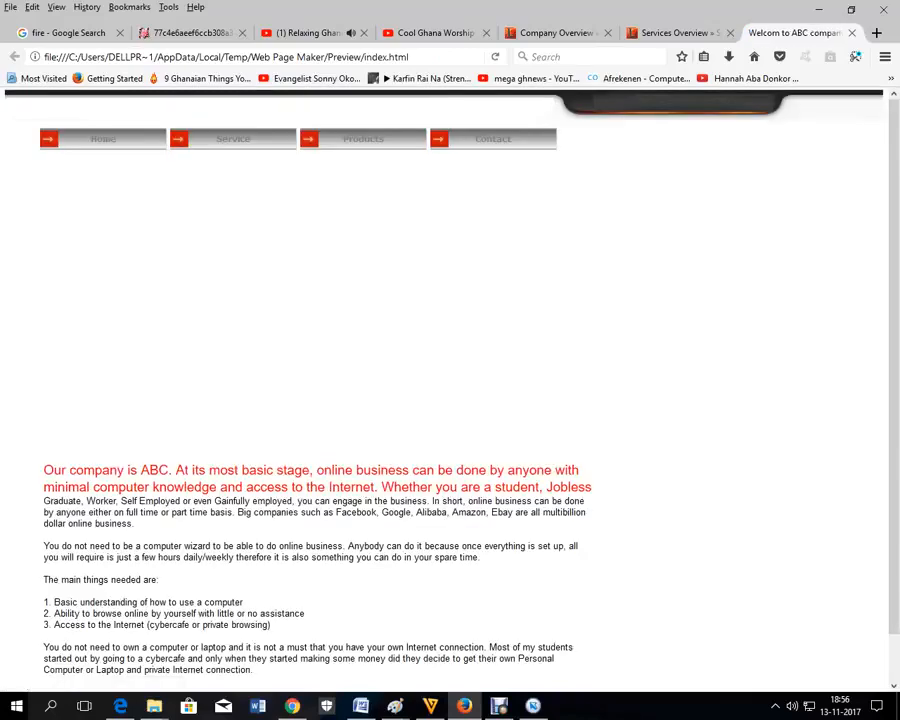
Step: Scroll through the 'Welcome to ABC company' preview, then reselect the house image in Web Page Maker
scroll(450, 390, "down", 1)
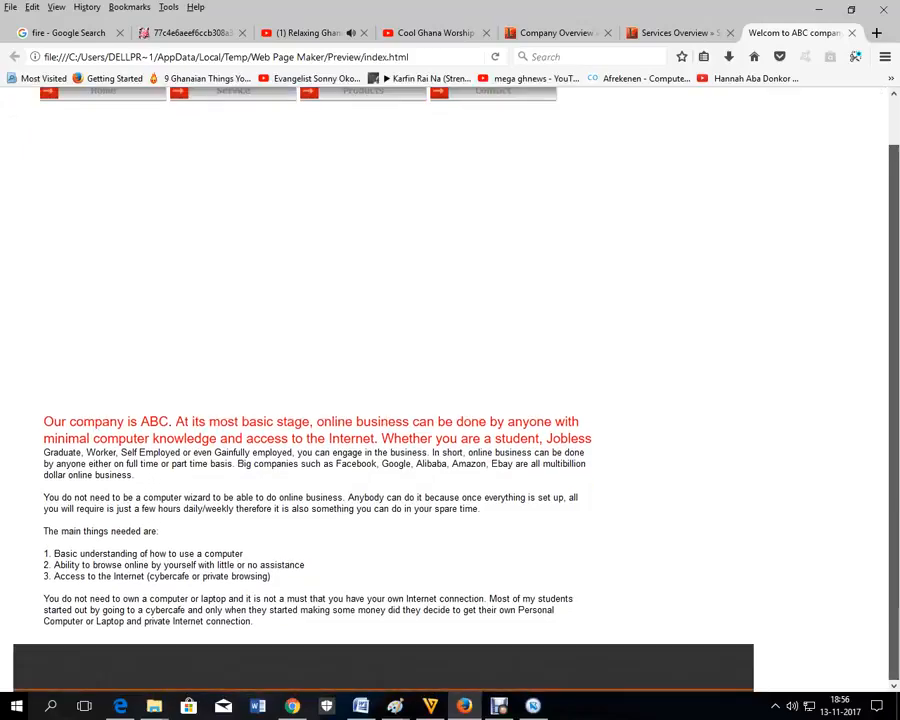
scroll(450, 390, "up", 1)
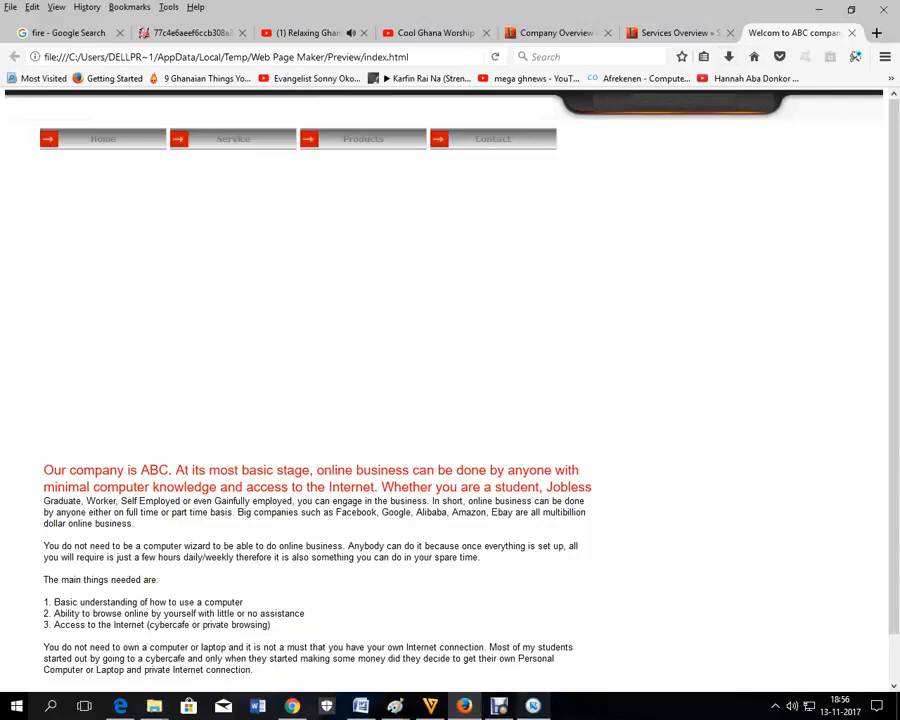
left_click(533, 706)
left_click(514, 264)
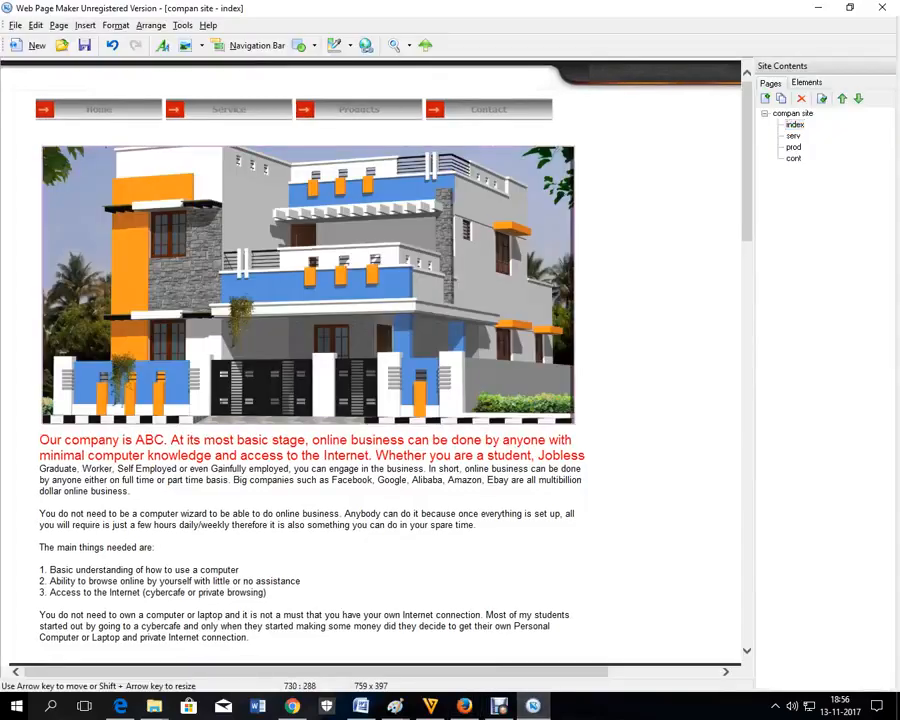